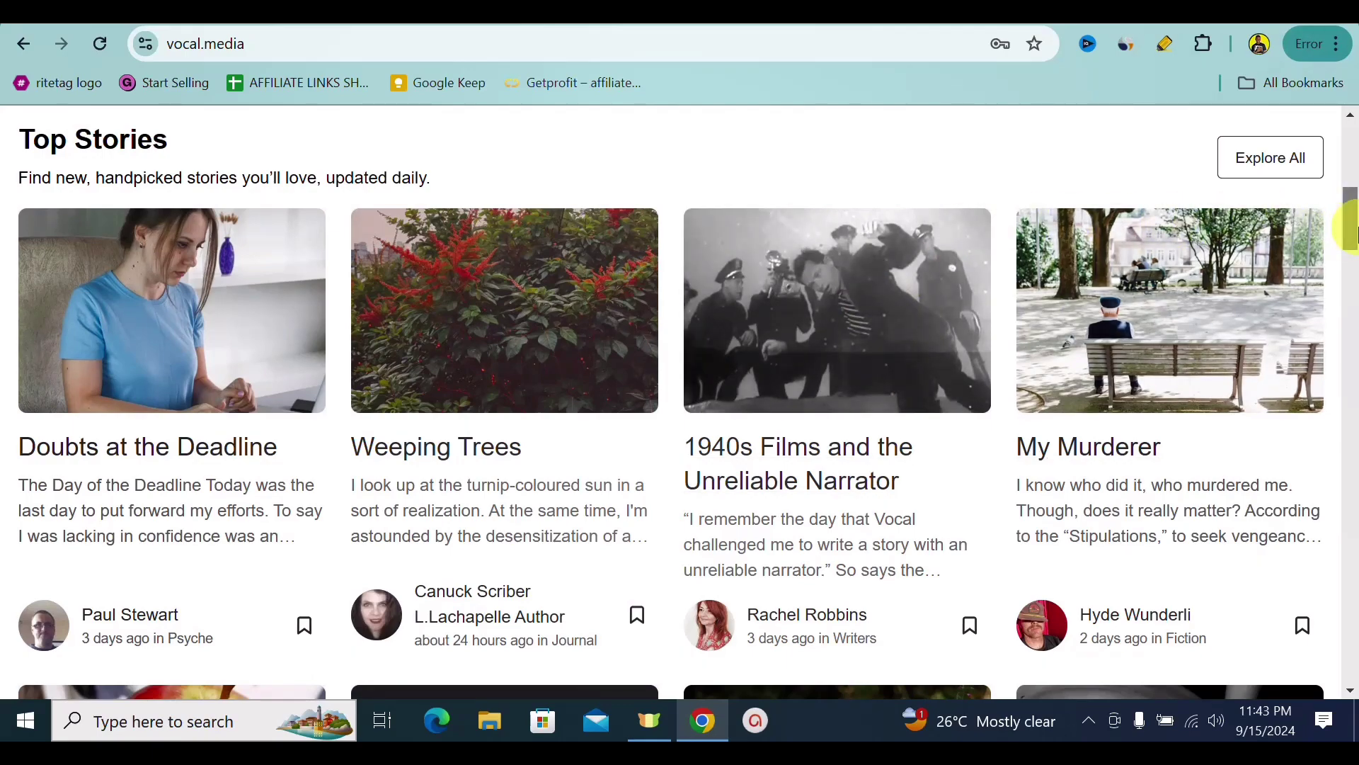
Look over the Top Stories on the Vocal home page and switch to the Self Made Millennials review of Vocal.media.
mouse_move(1352, 226)
mouse_down()
mouse_move(1352, 315)
mouse_move(1352, 236)
mouse_up()
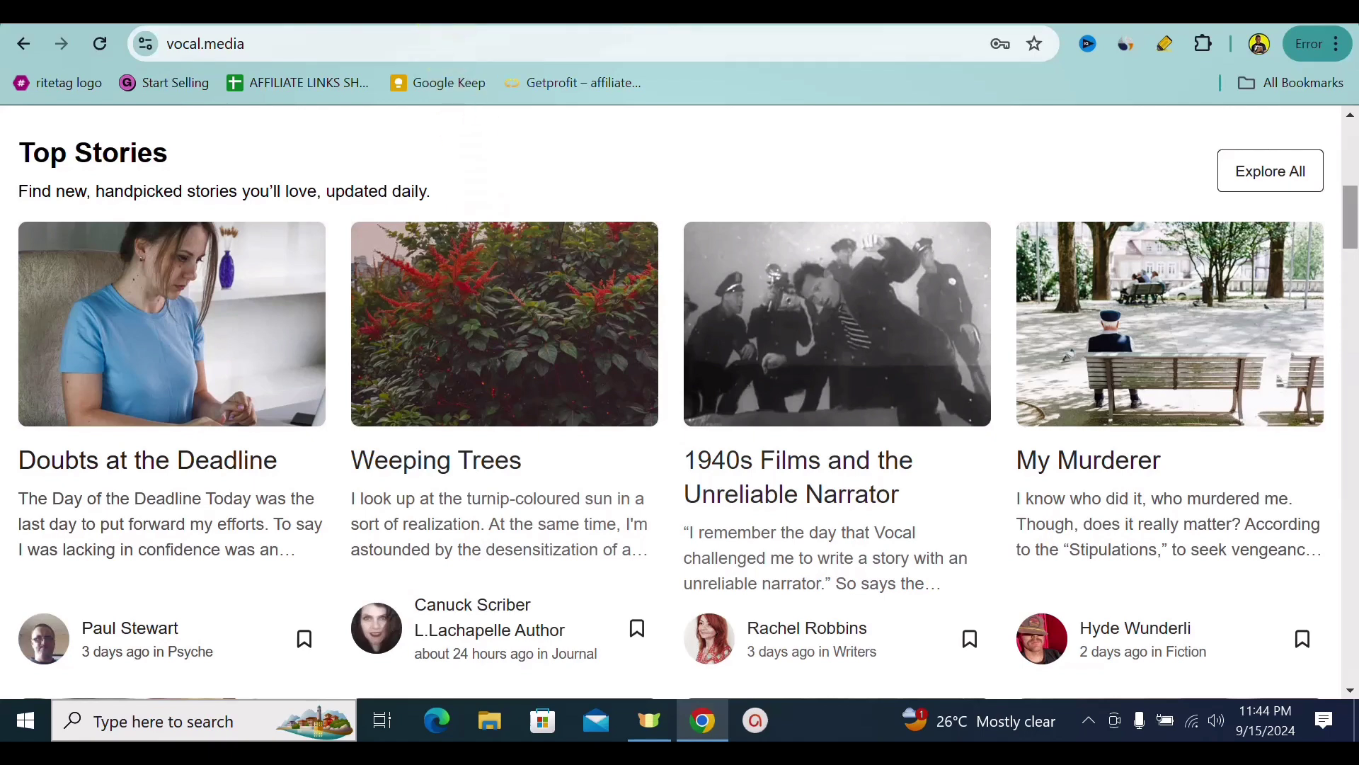
key(alt+Left)
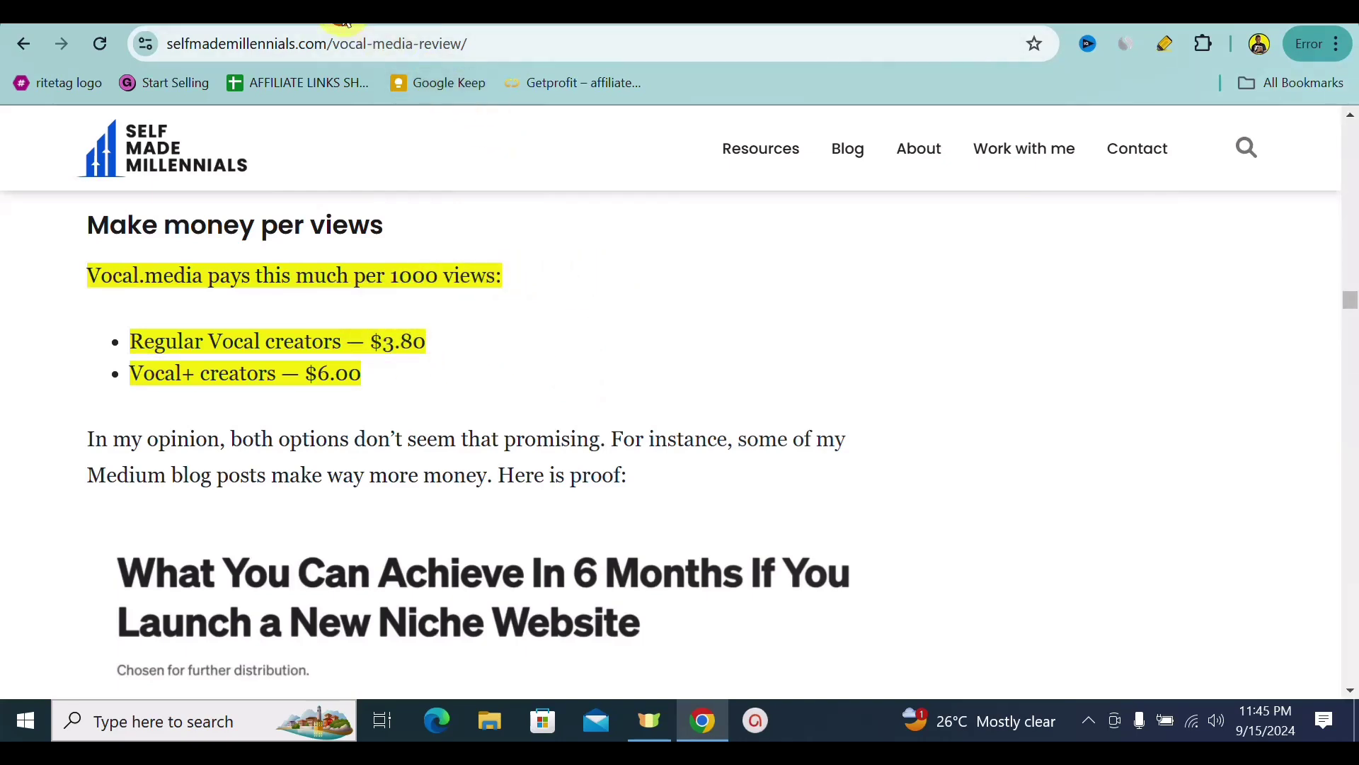
key(ctrl+Tab)
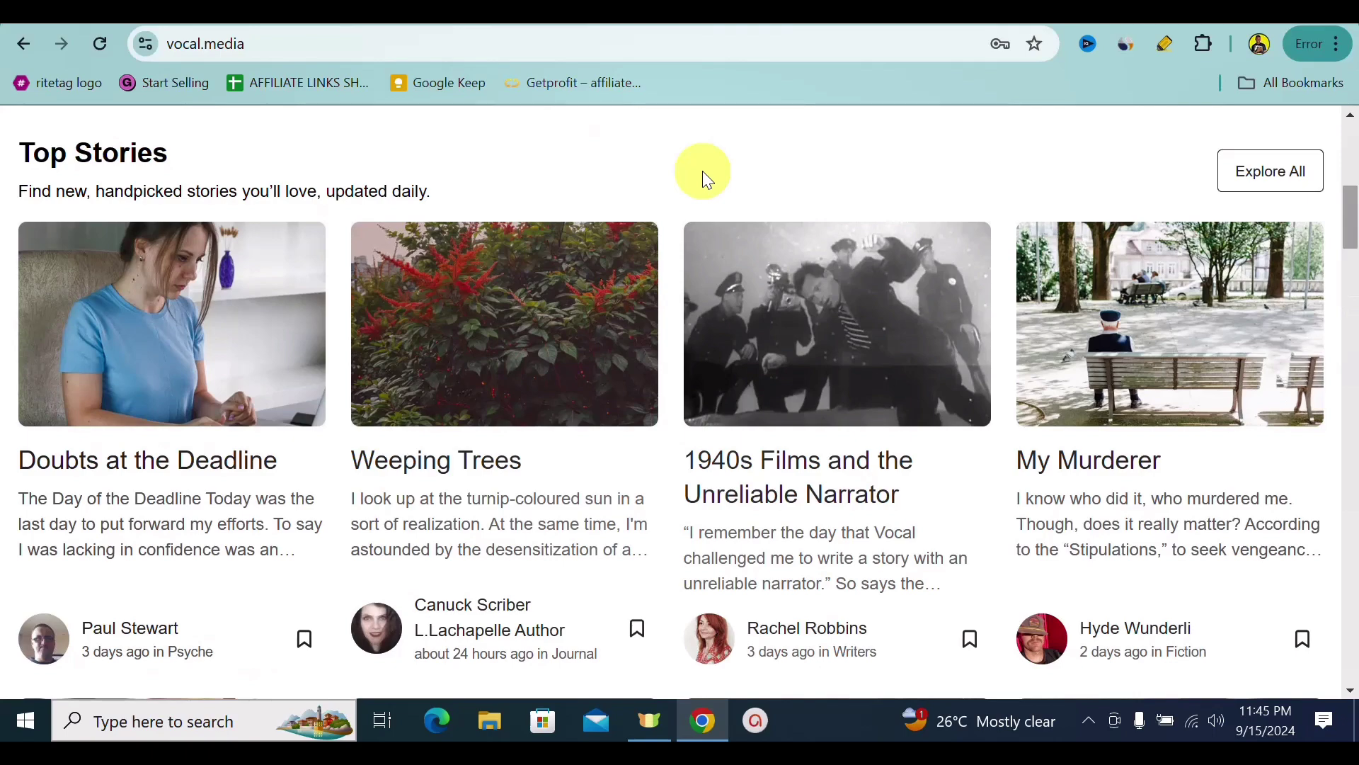
key(ctrl+Tab)
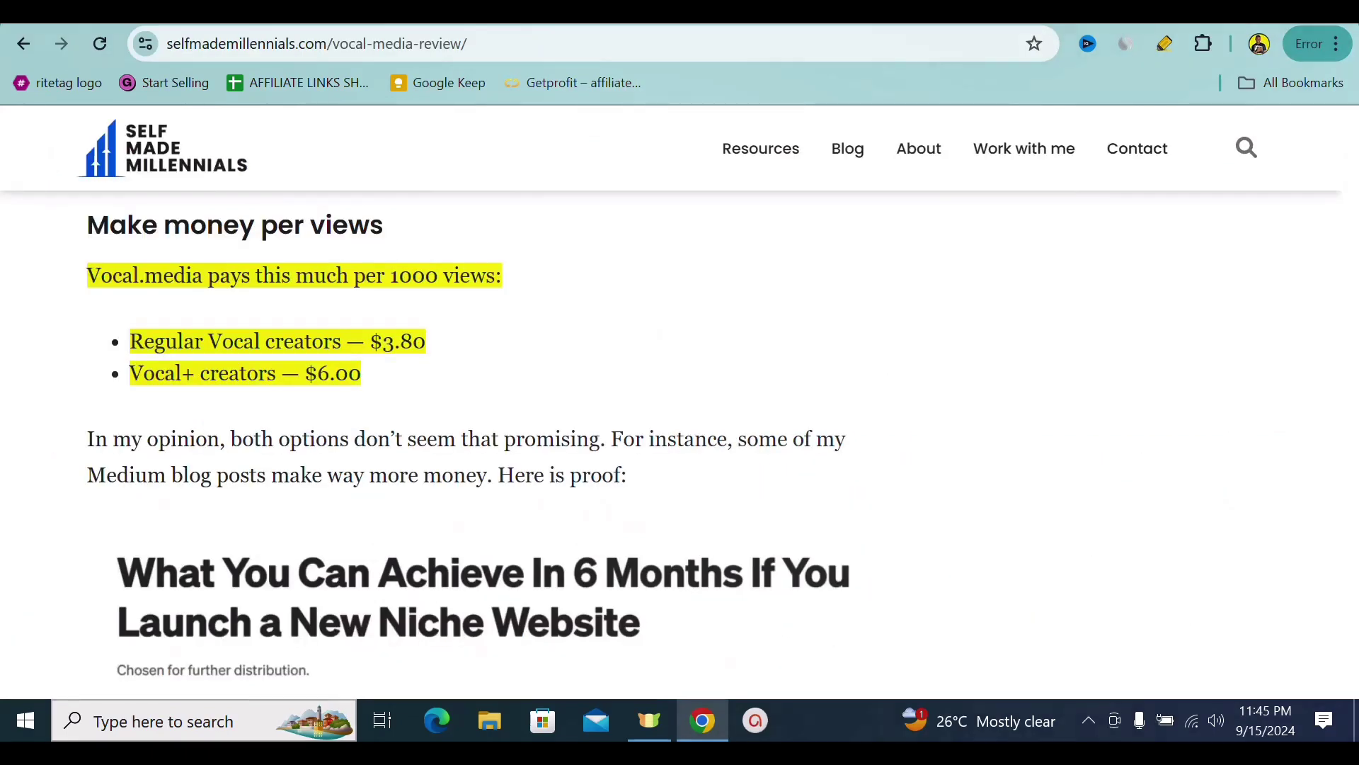
Read the review's highlighted passage about Vocal's competitive advantages and its payment for internal and external views.
click(1351, 297)
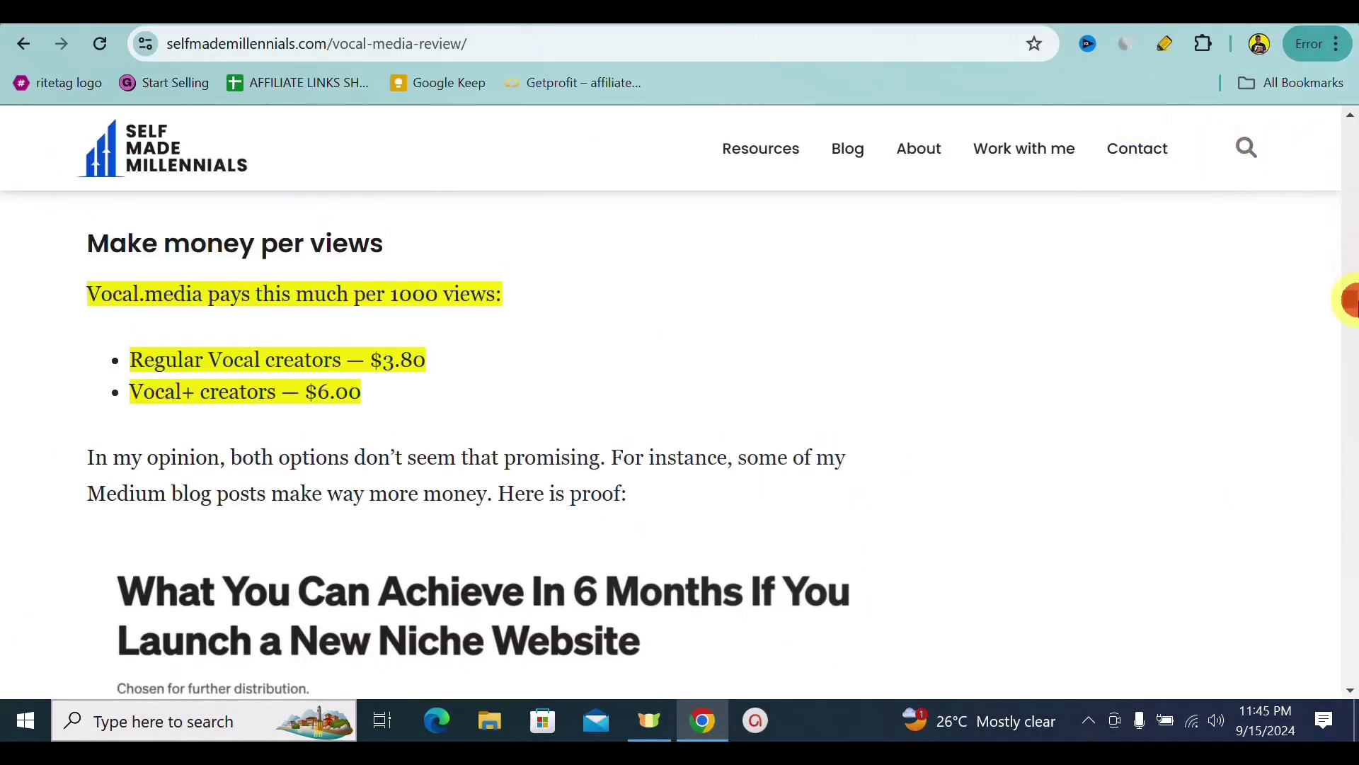
scroll(1351, 312, up, 3)
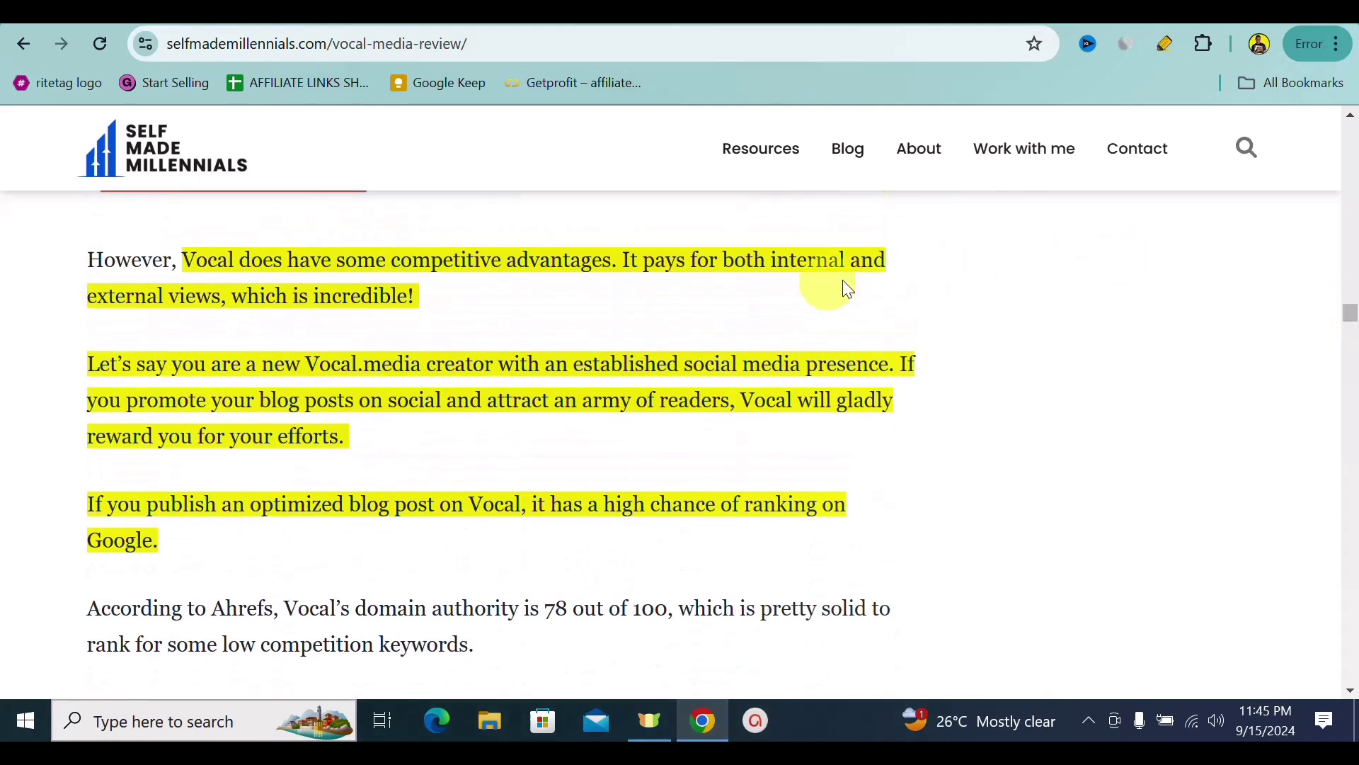
mouse_move(673, 282)
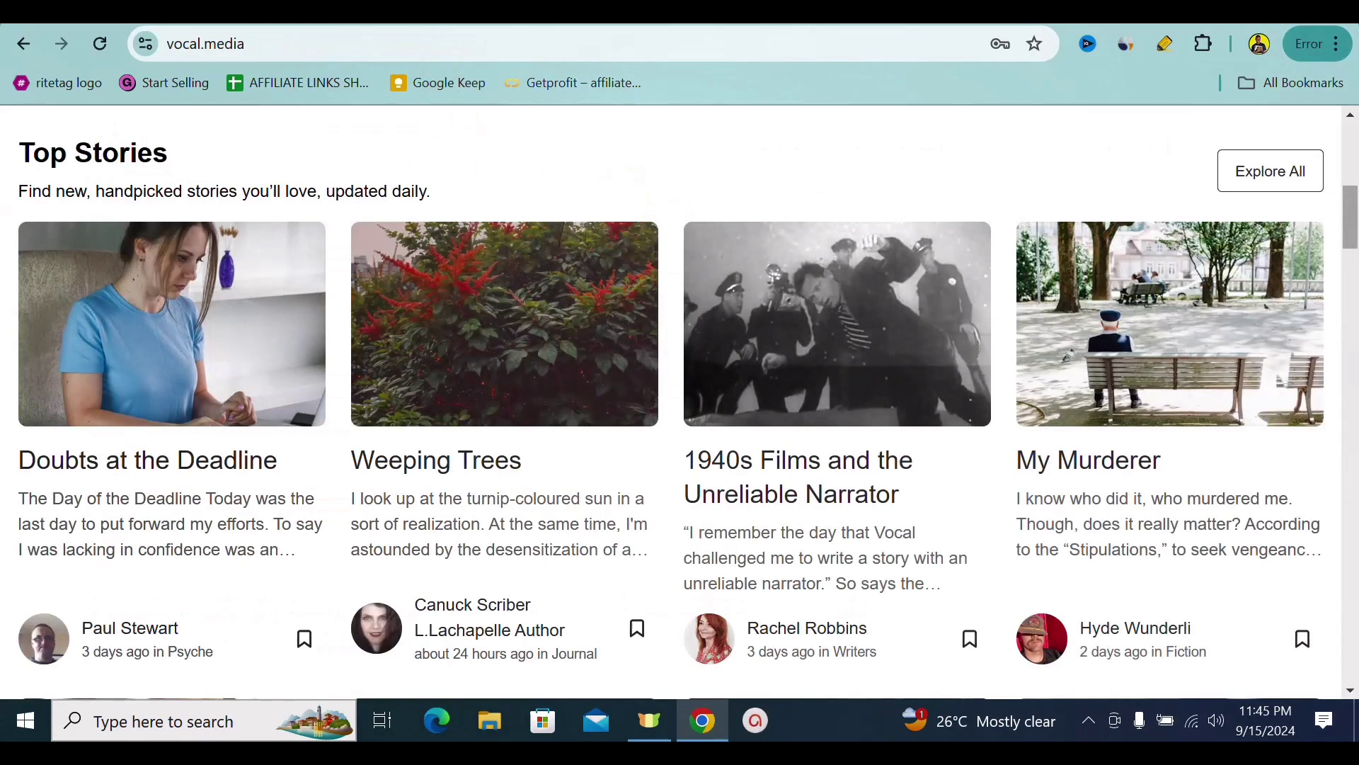
click(461, 11)
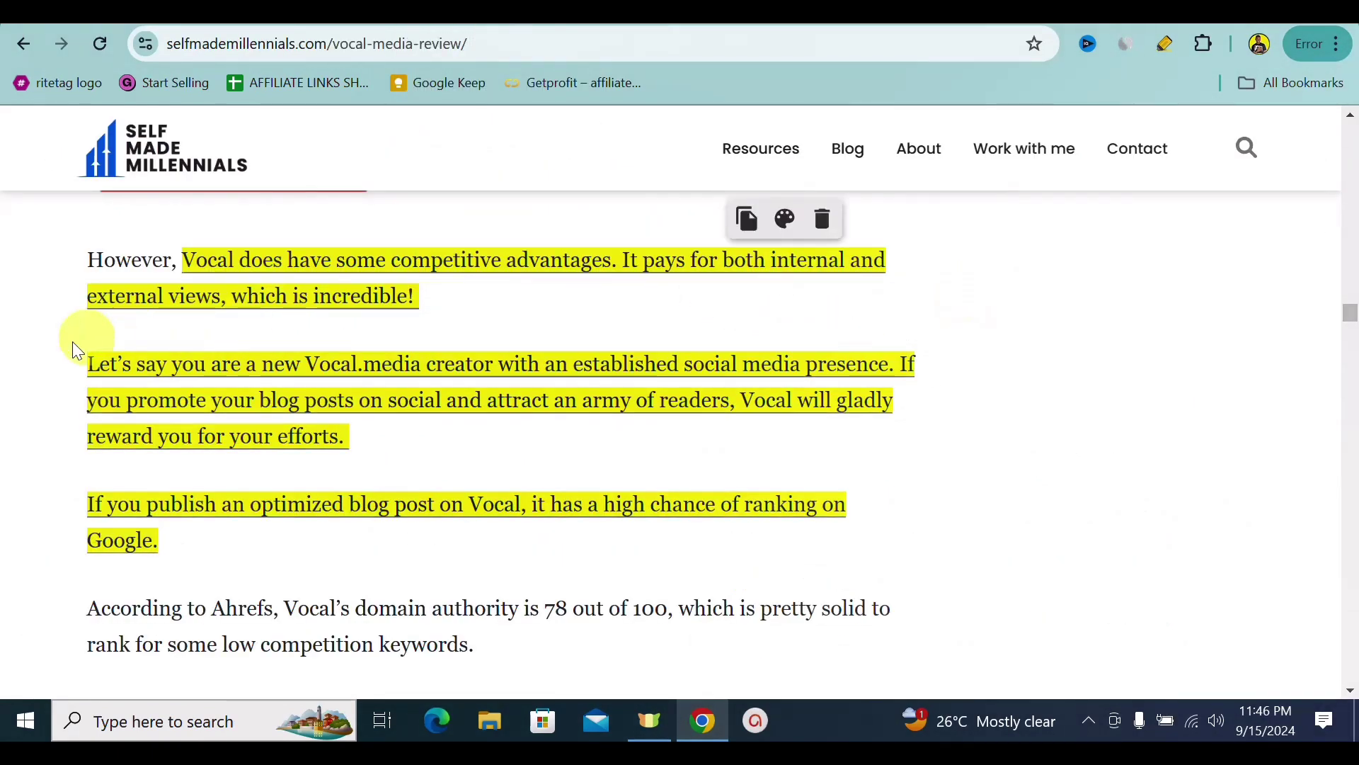
mouse_move(173, 358)
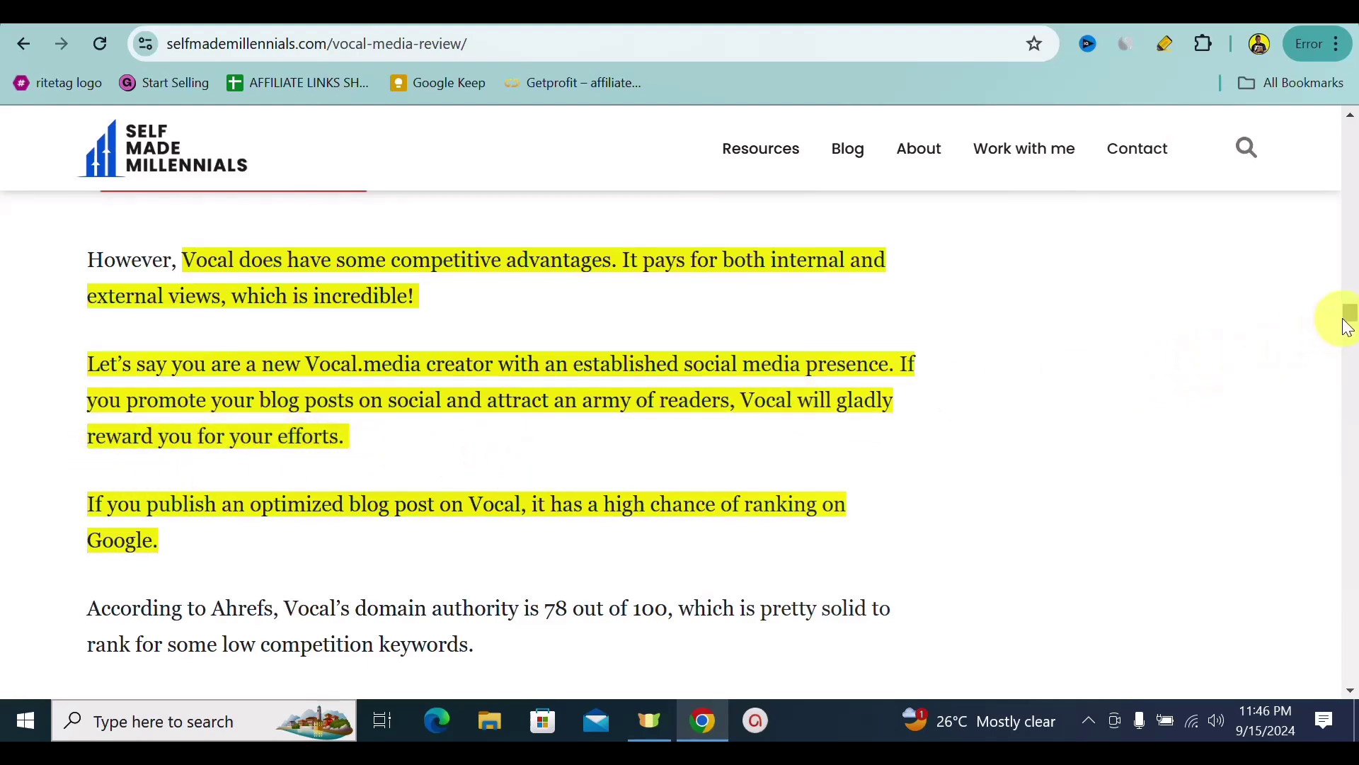
Examine the review's highlighted list of bonuses that Vocal.media pays its active writers.
drag(1347, 316, 1353, 341)
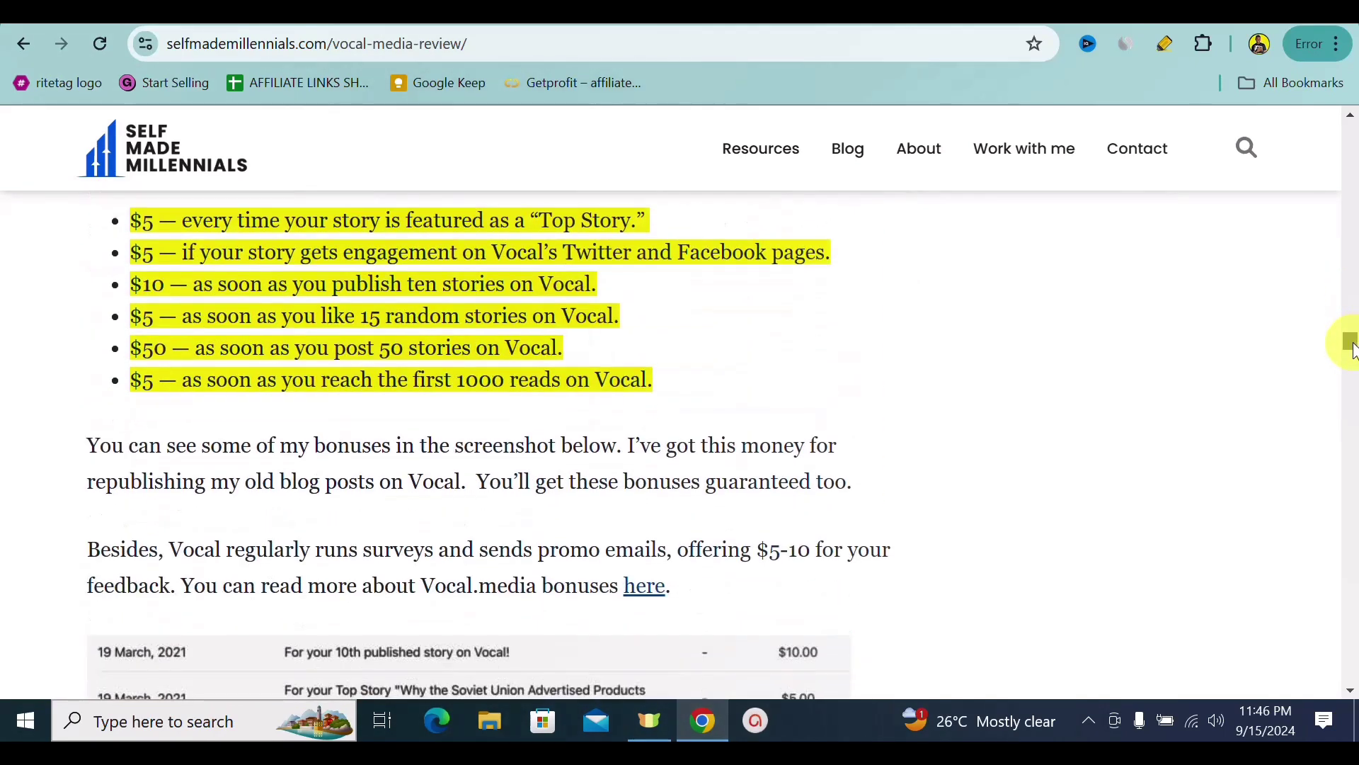
click(145, 224)
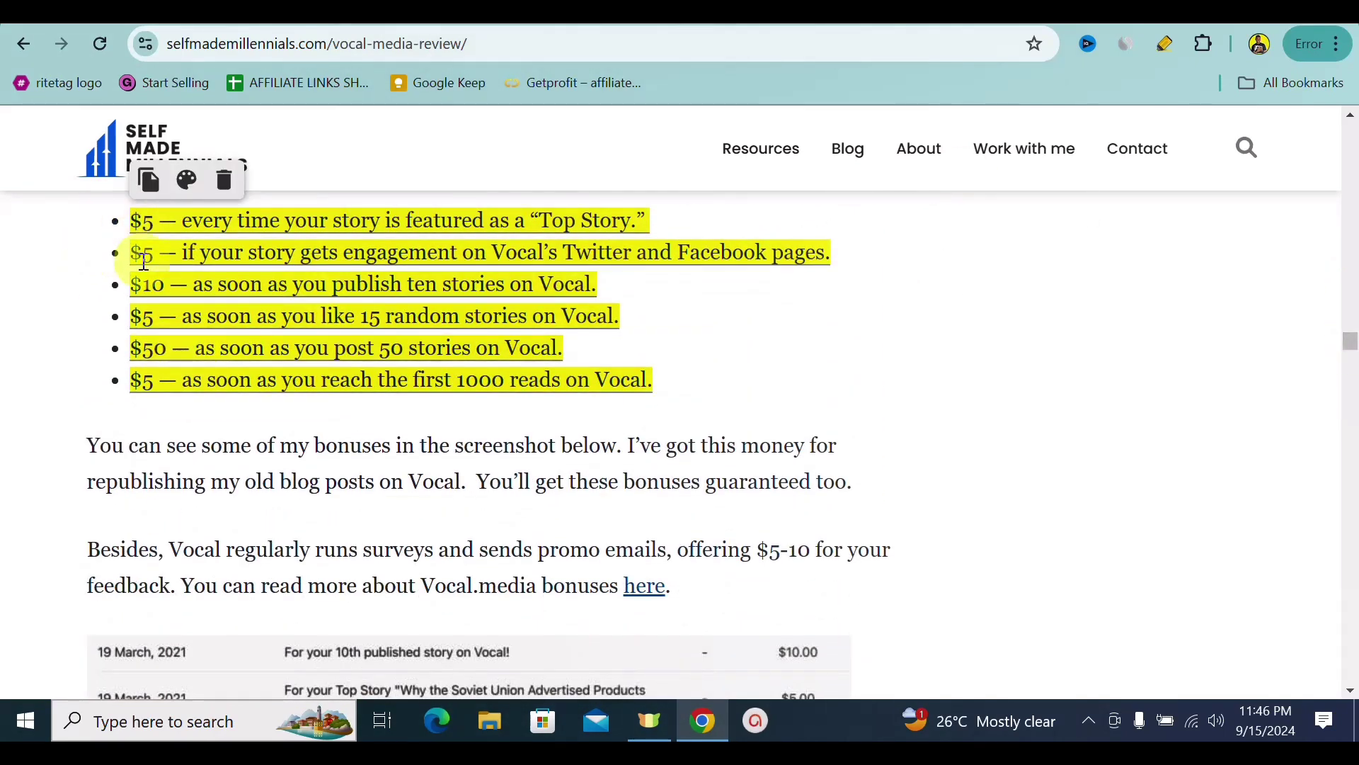
drag(1352, 347, 1350, 337)
click(549, 314)
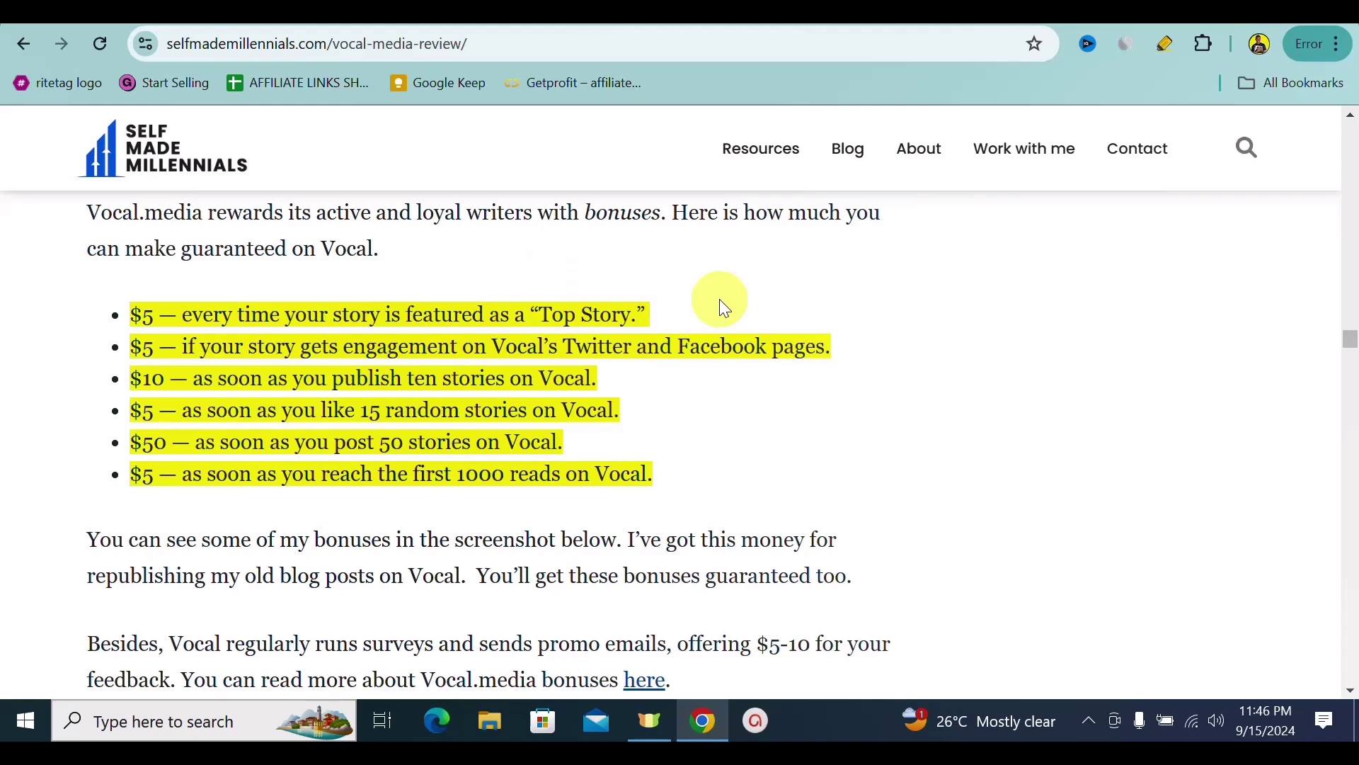
mouse_move(216, 304)
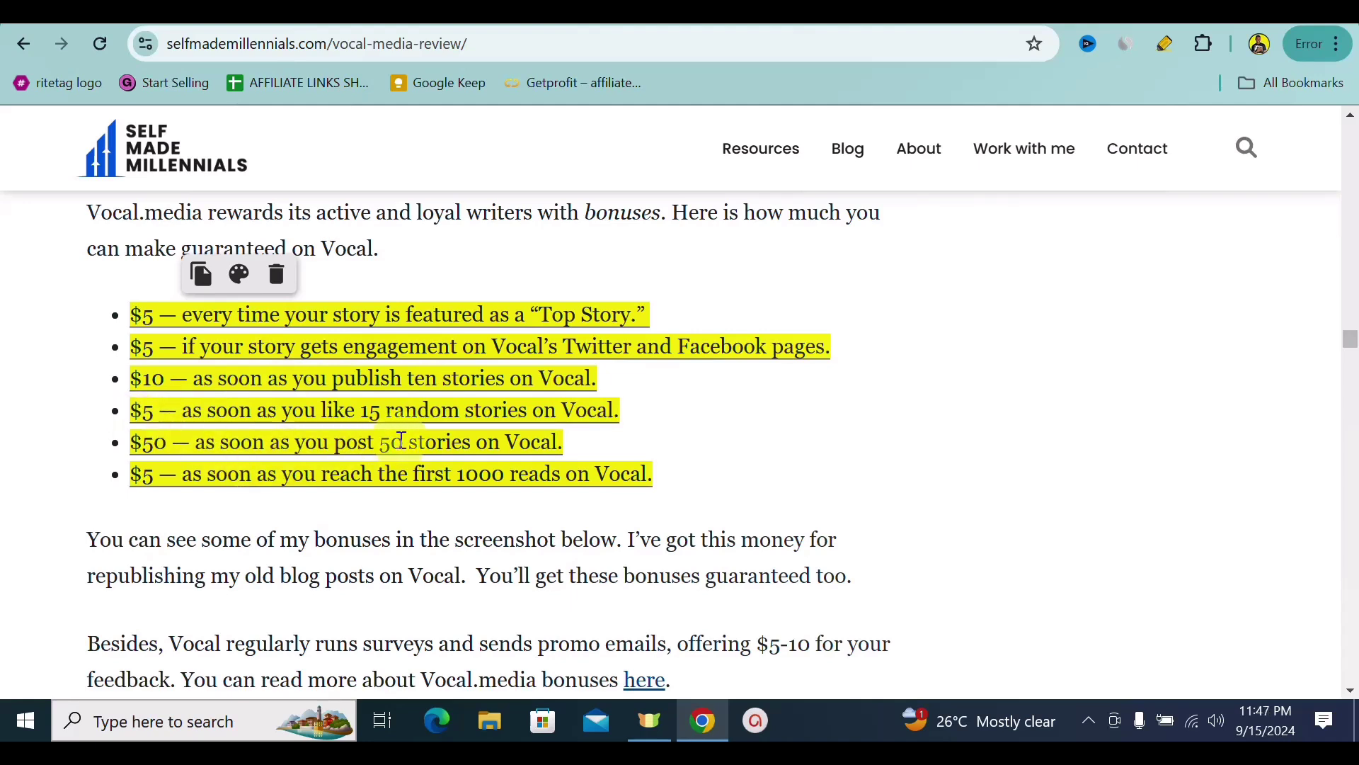
click(160, 448)
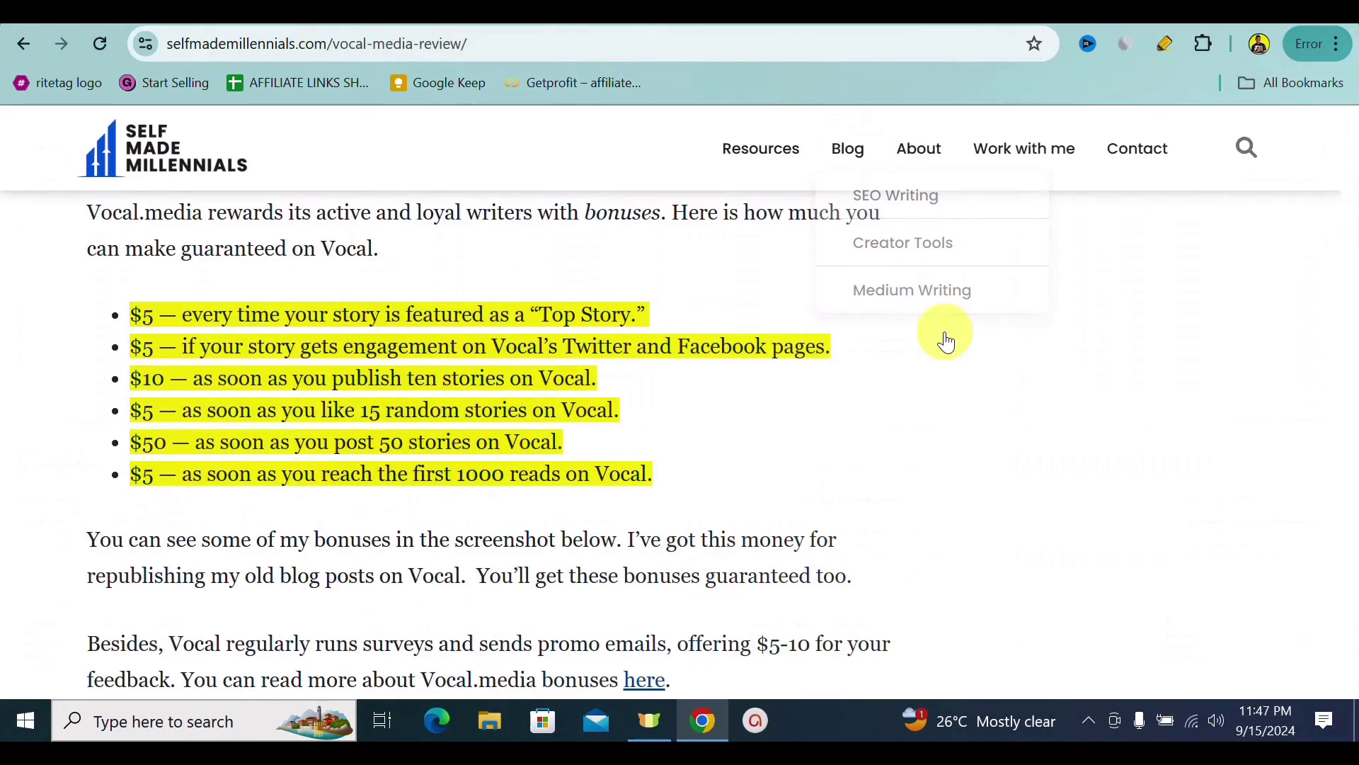
Revisit the Vocal Top Stories and check the review's pay rates per 1000 views for regular and Vocal+ creators.
key(ctrl+Tab)
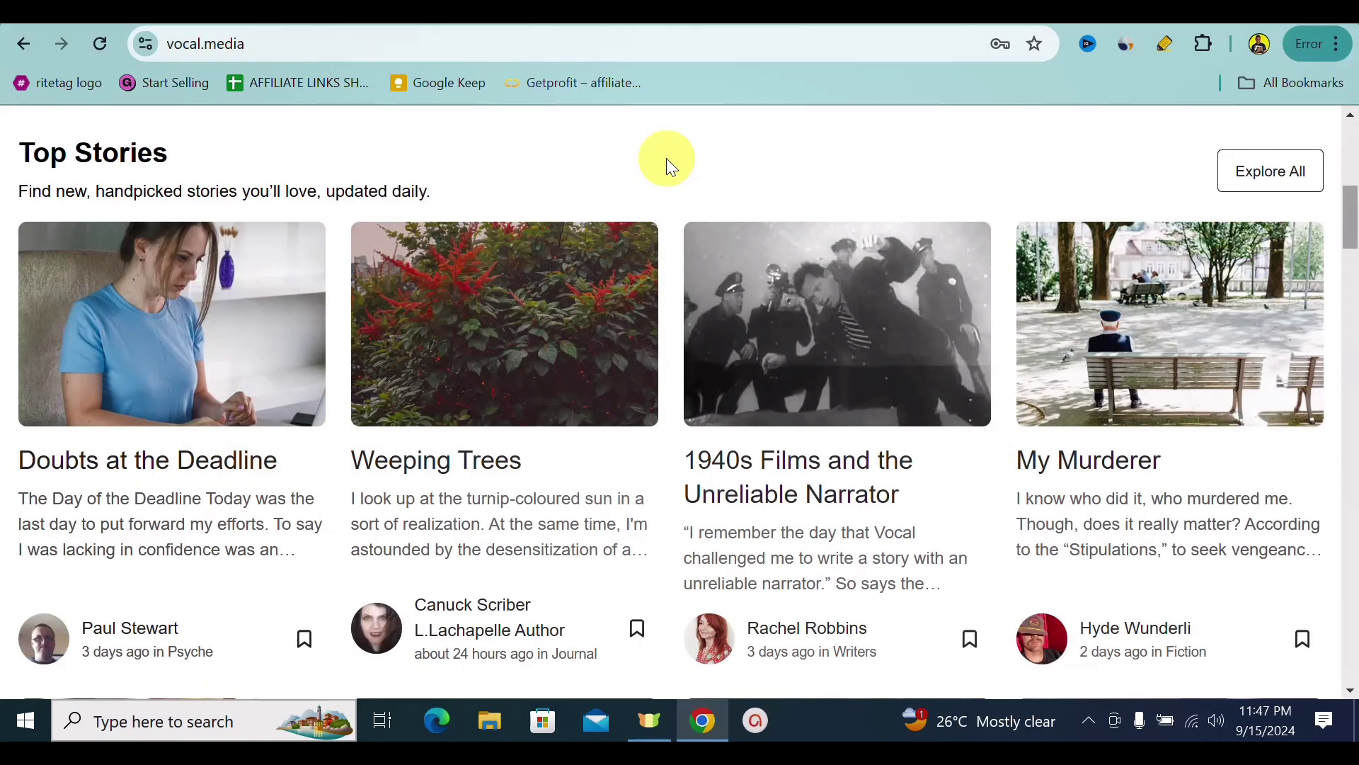
mouse_move(1347, 228)
mouse_down()
mouse_move(1345, 172)
mouse_move(1353, 233)
mouse_up()
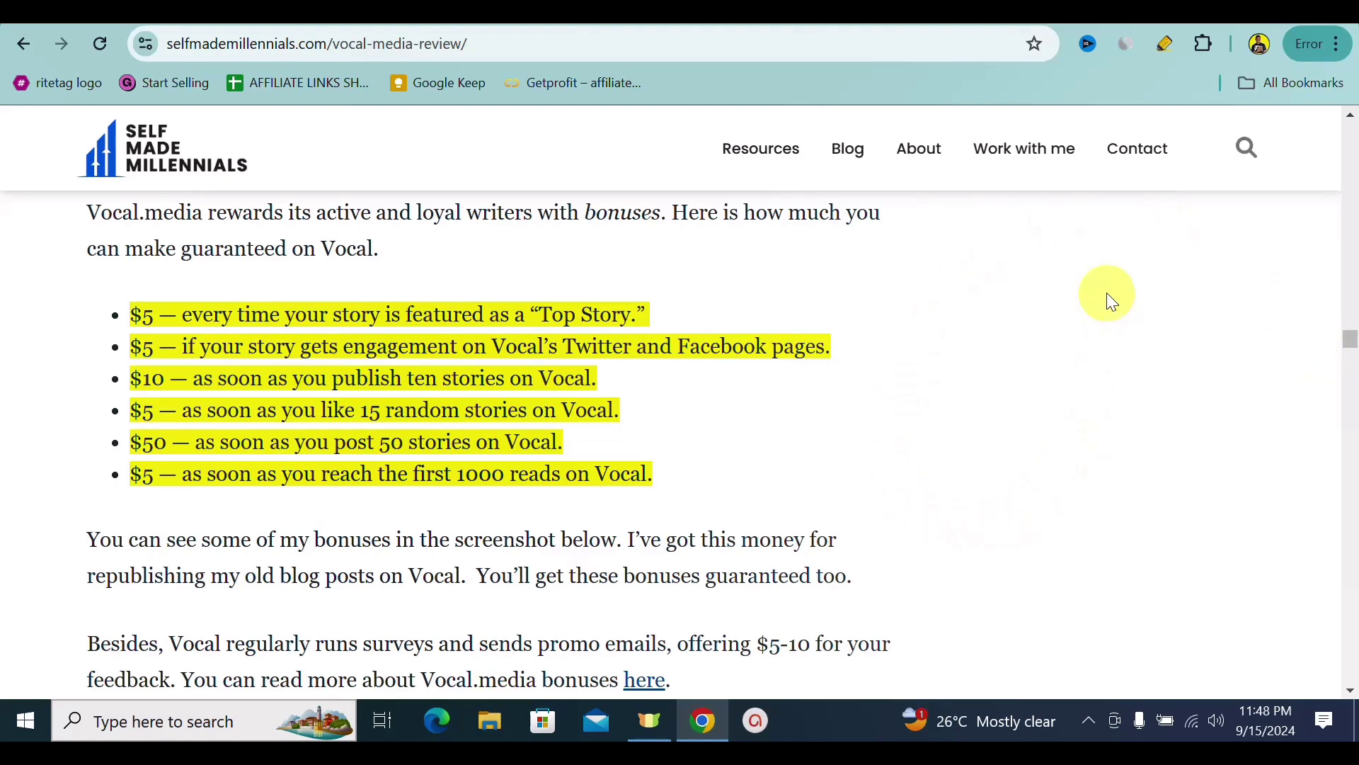
drag(1353, 339, 1322, 295)
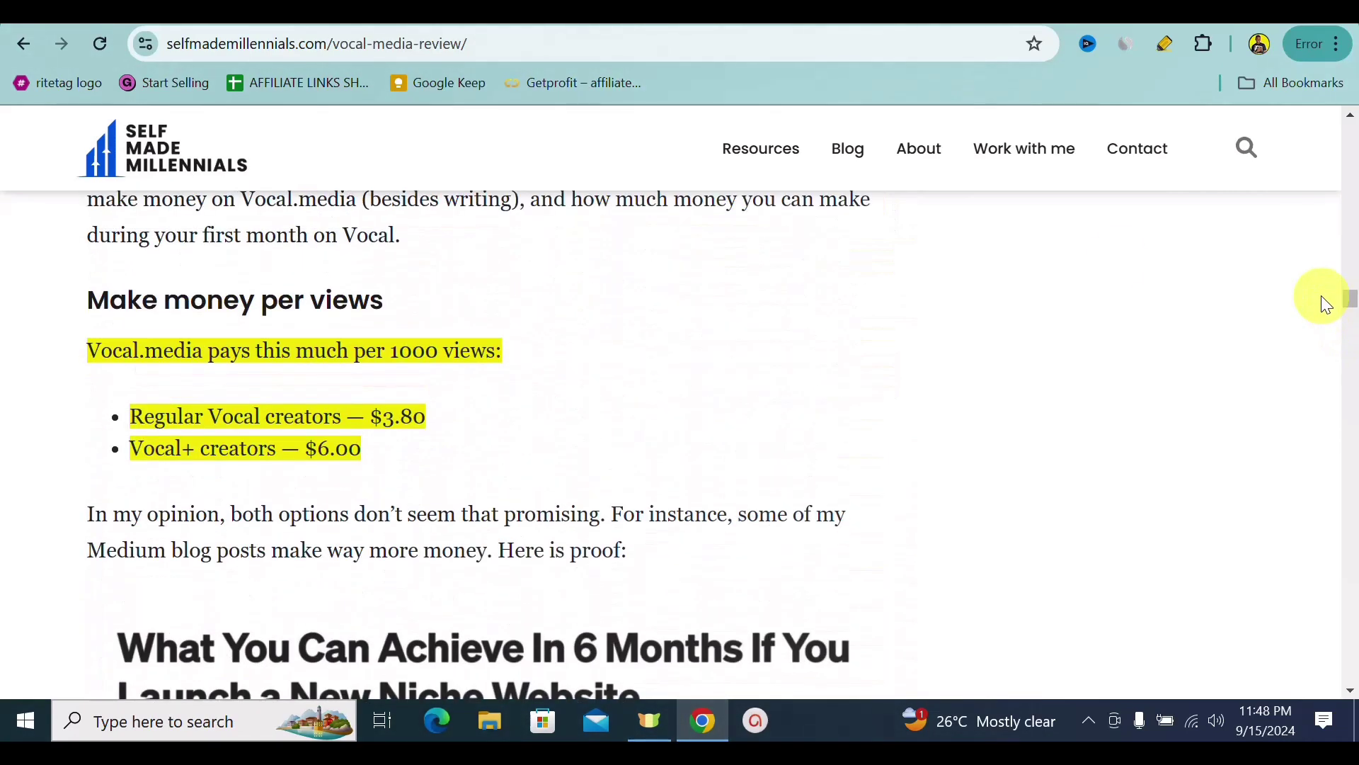
click(401, 499)
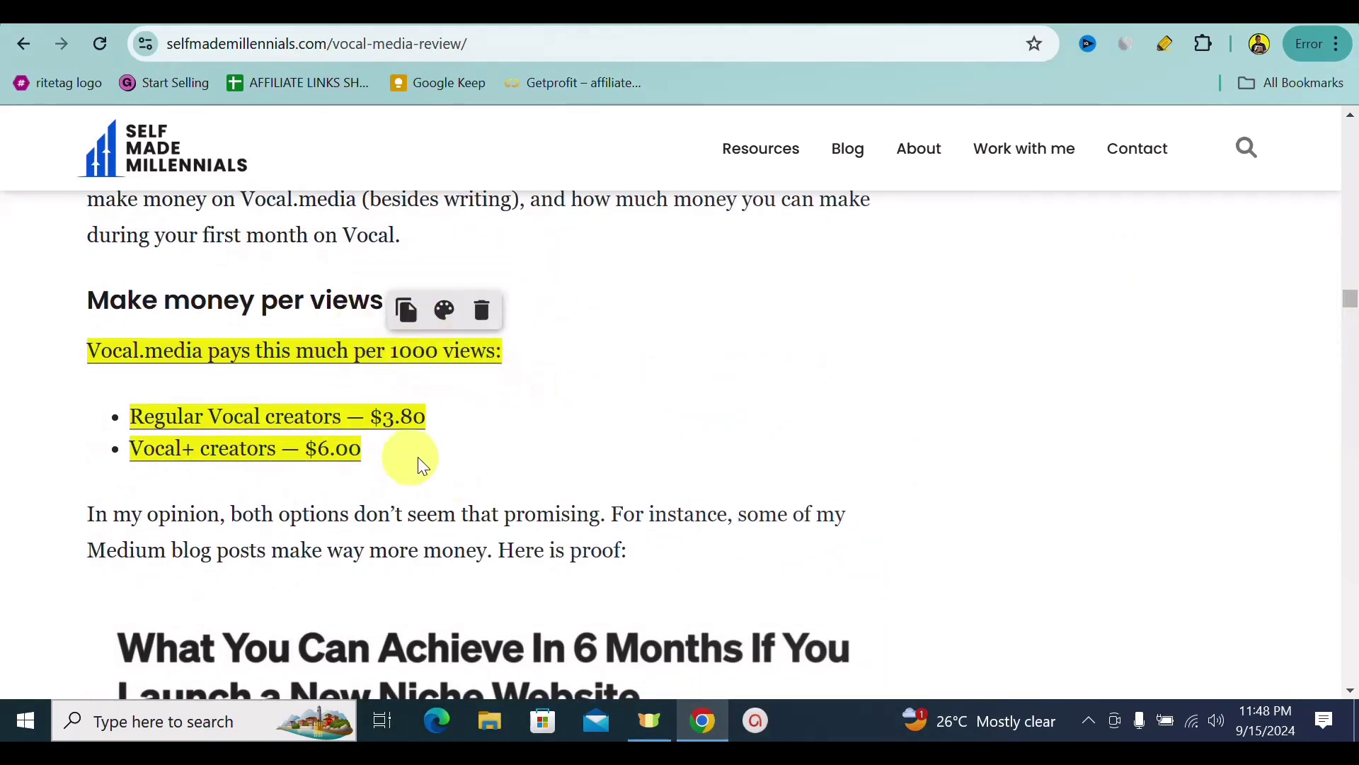
click(485, 466)
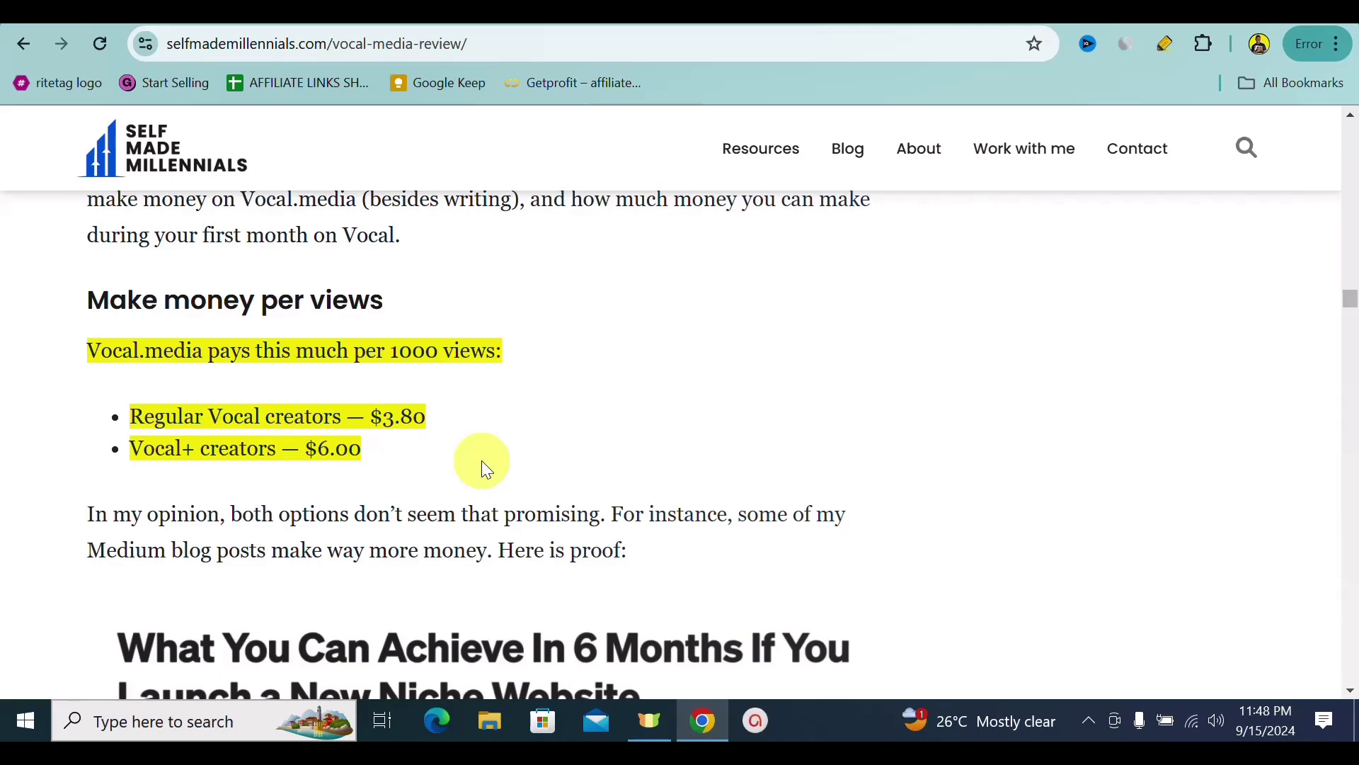
Switch to the X profile page and look through its "Trends for you" list for trending topics.
click(910, 22)
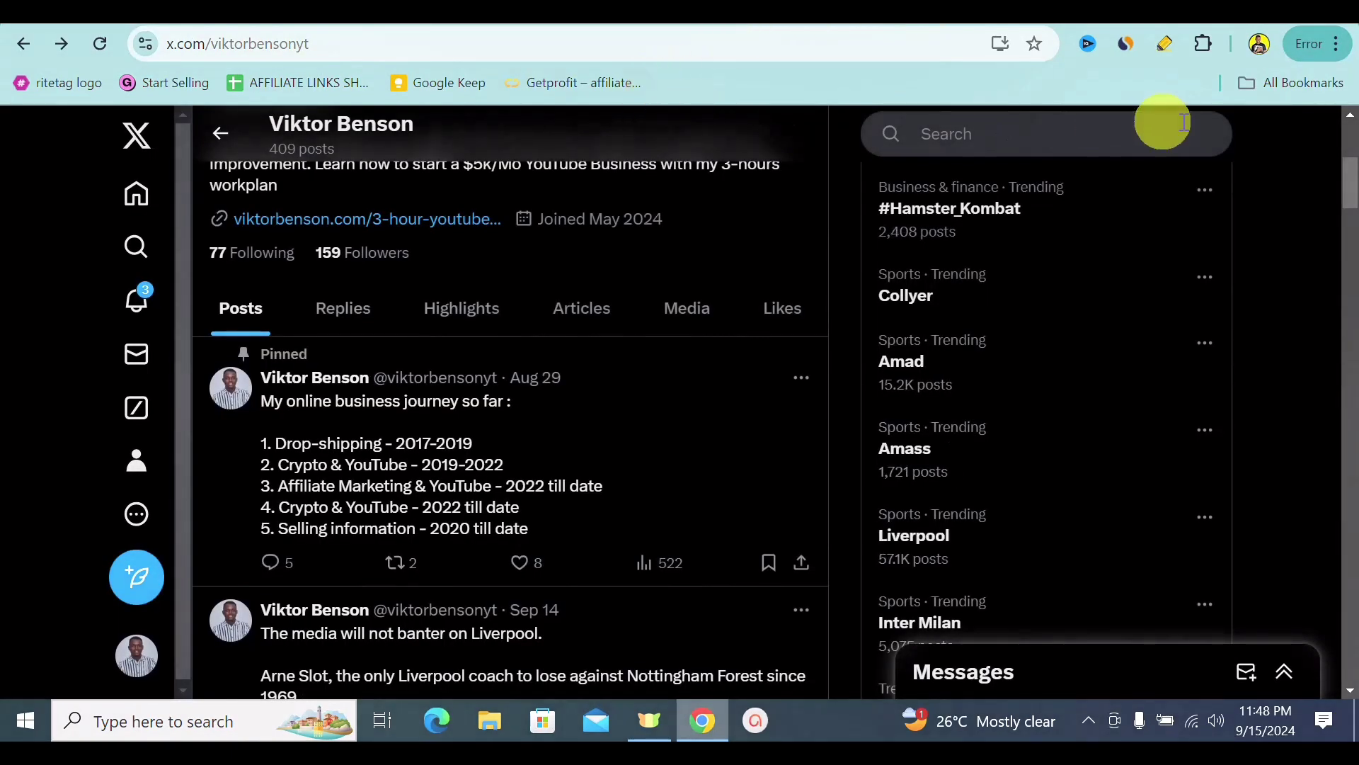
scroll(1184, 122, up, 5)
drag(1349, 152, 1347, 177)
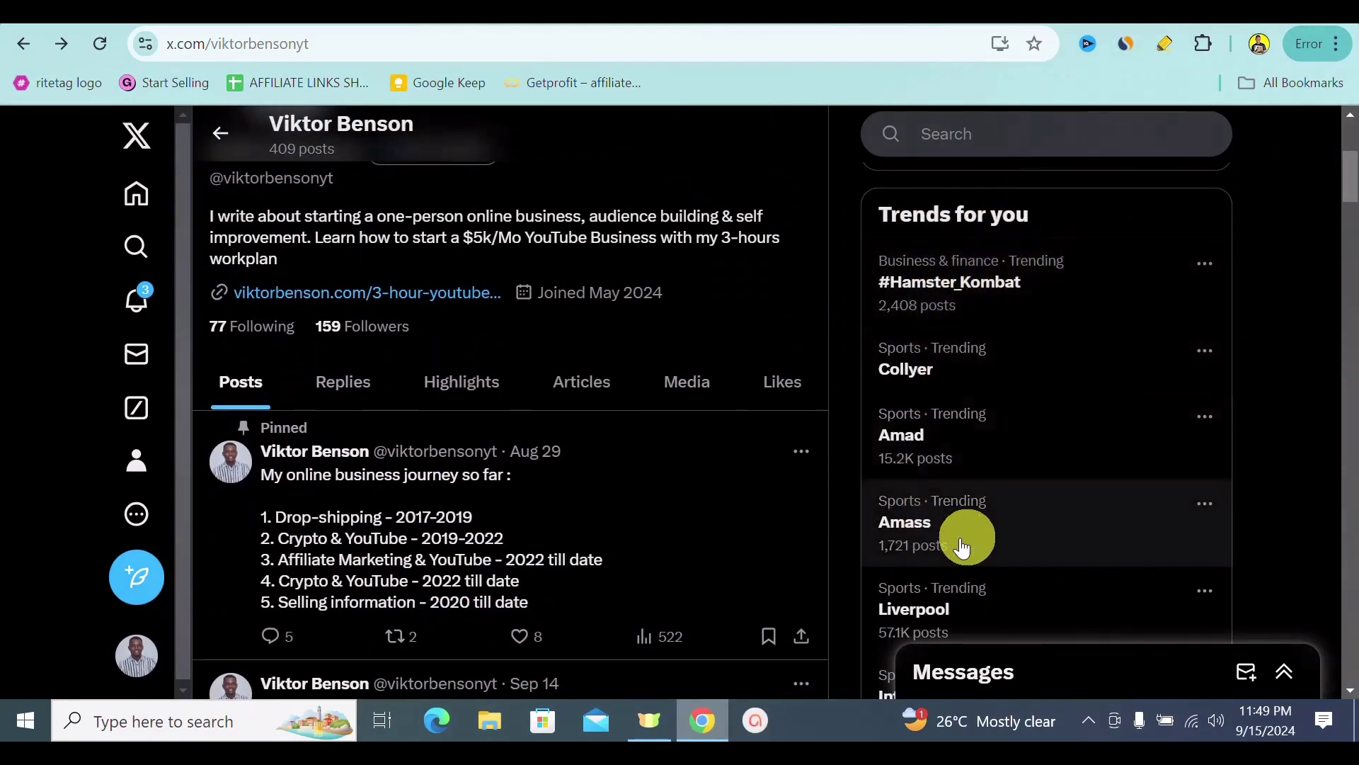
drag(1349, 188, 1345, 194)
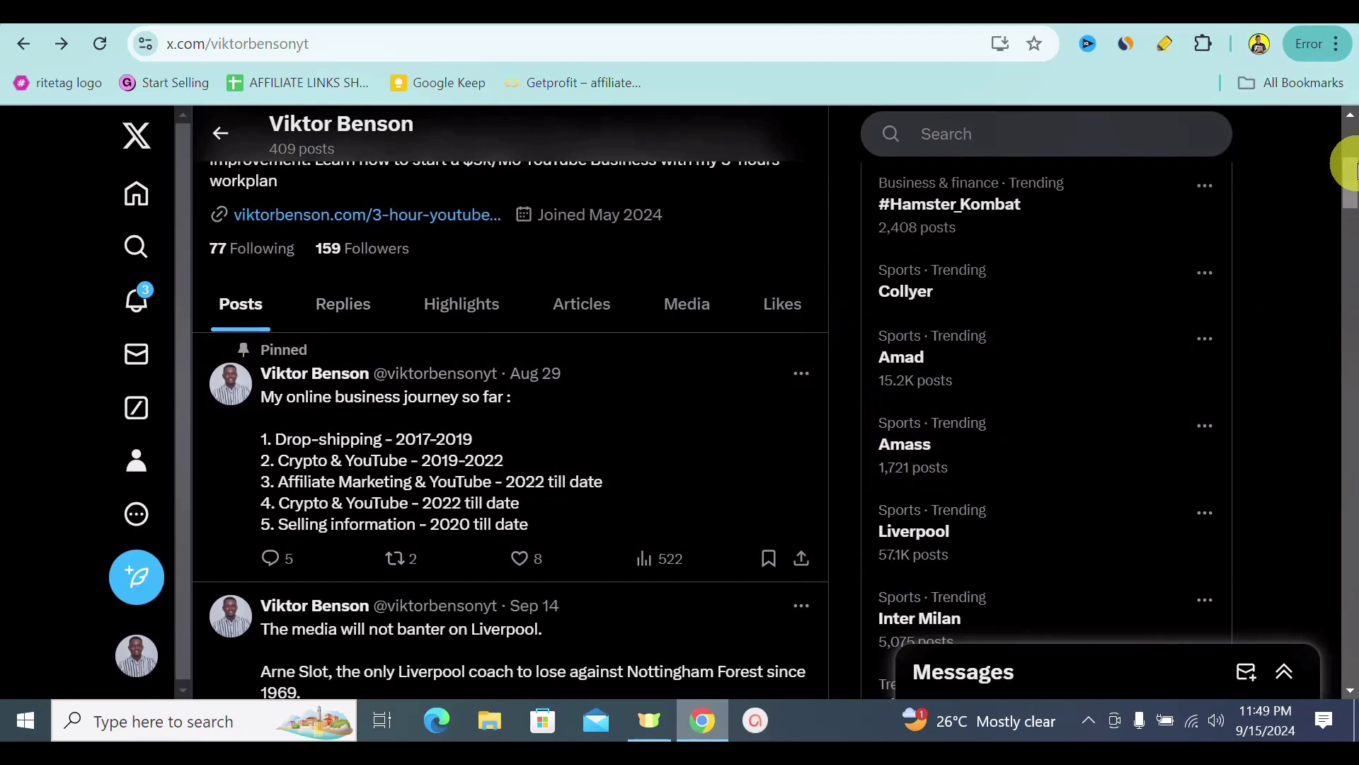
scroll(1351, 170, down, 2)
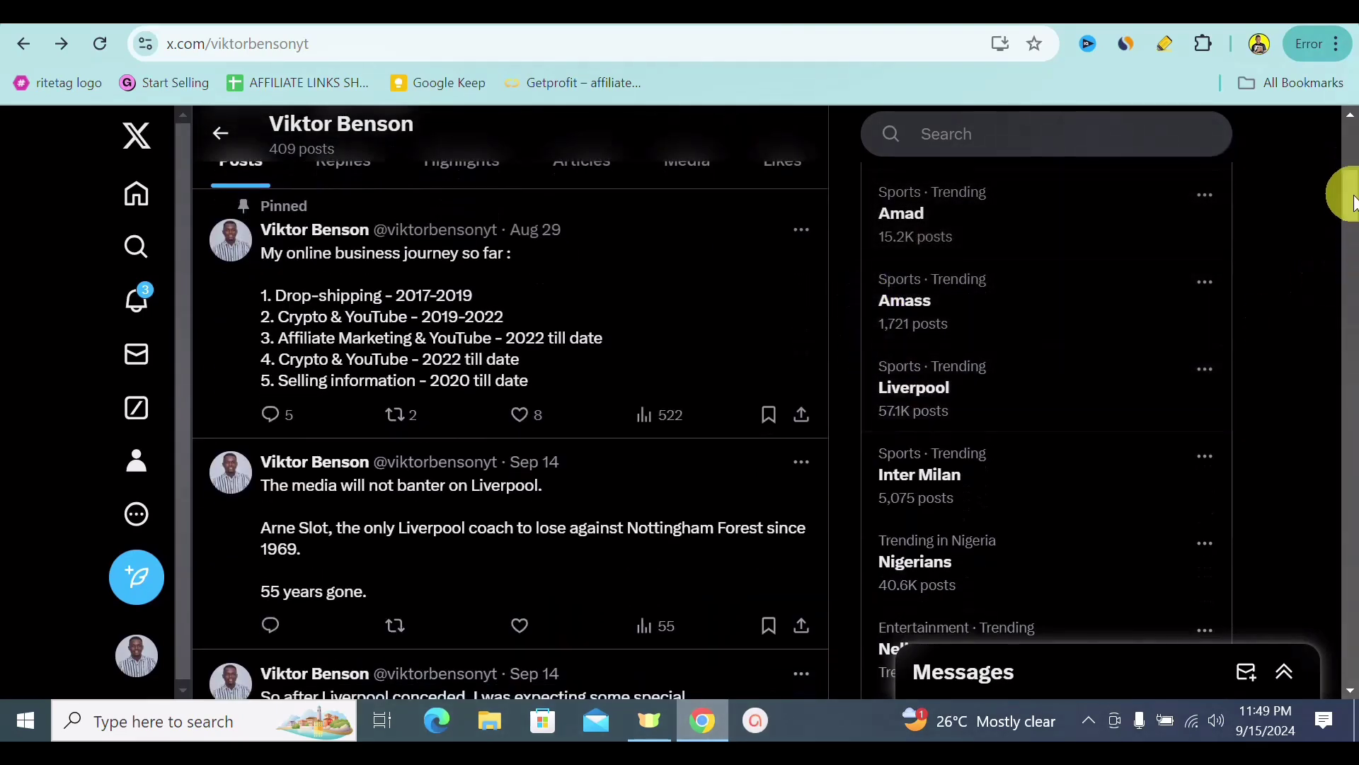
drag(1350, 201, 1345, 218)
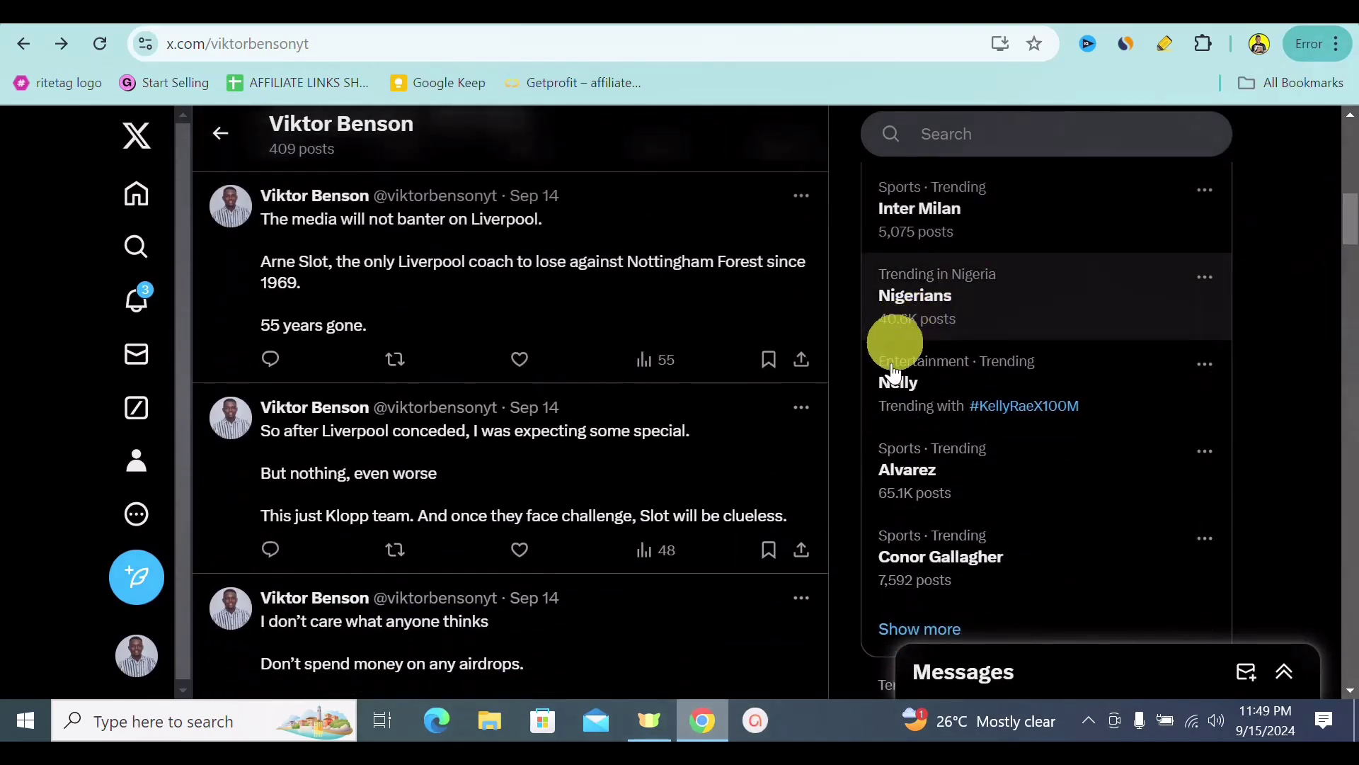
scroll(1348, 226, down, 3)
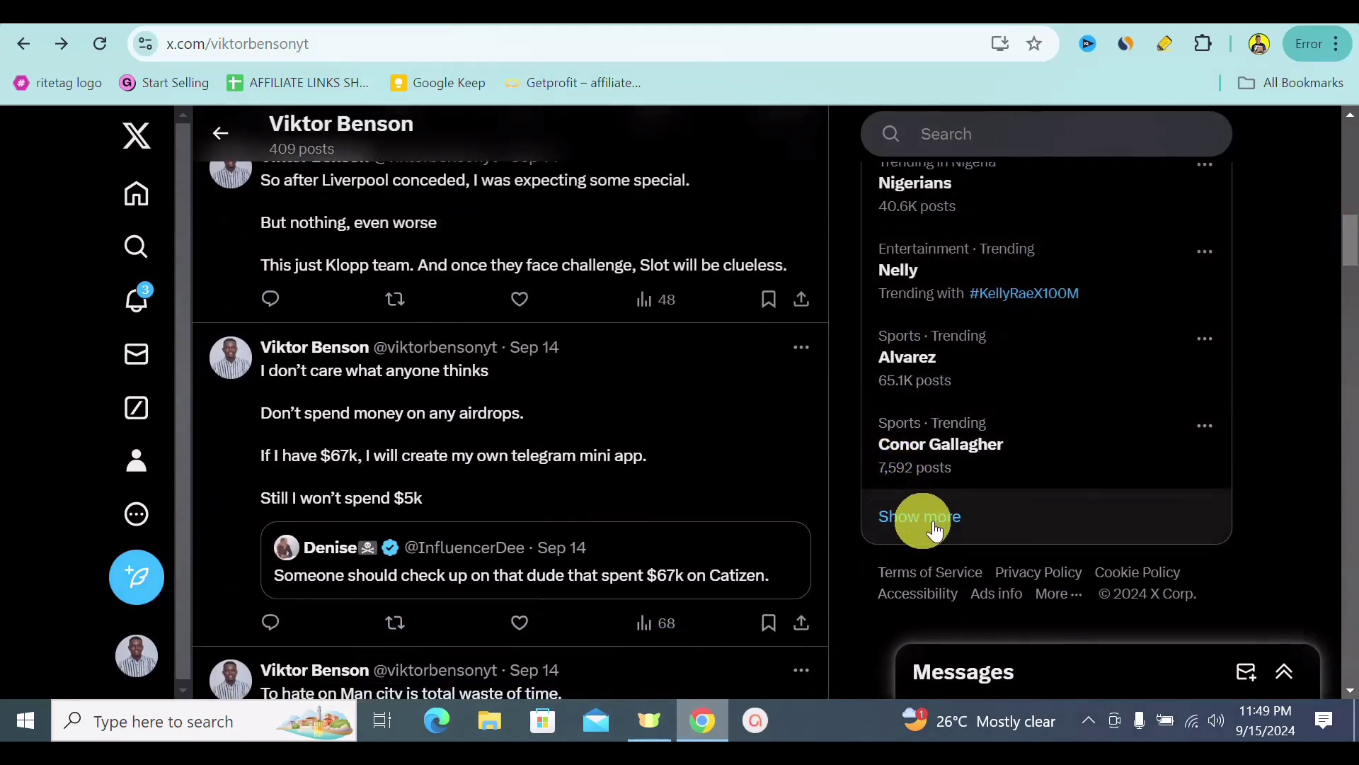
drag(1346, 247, 1338, 188)
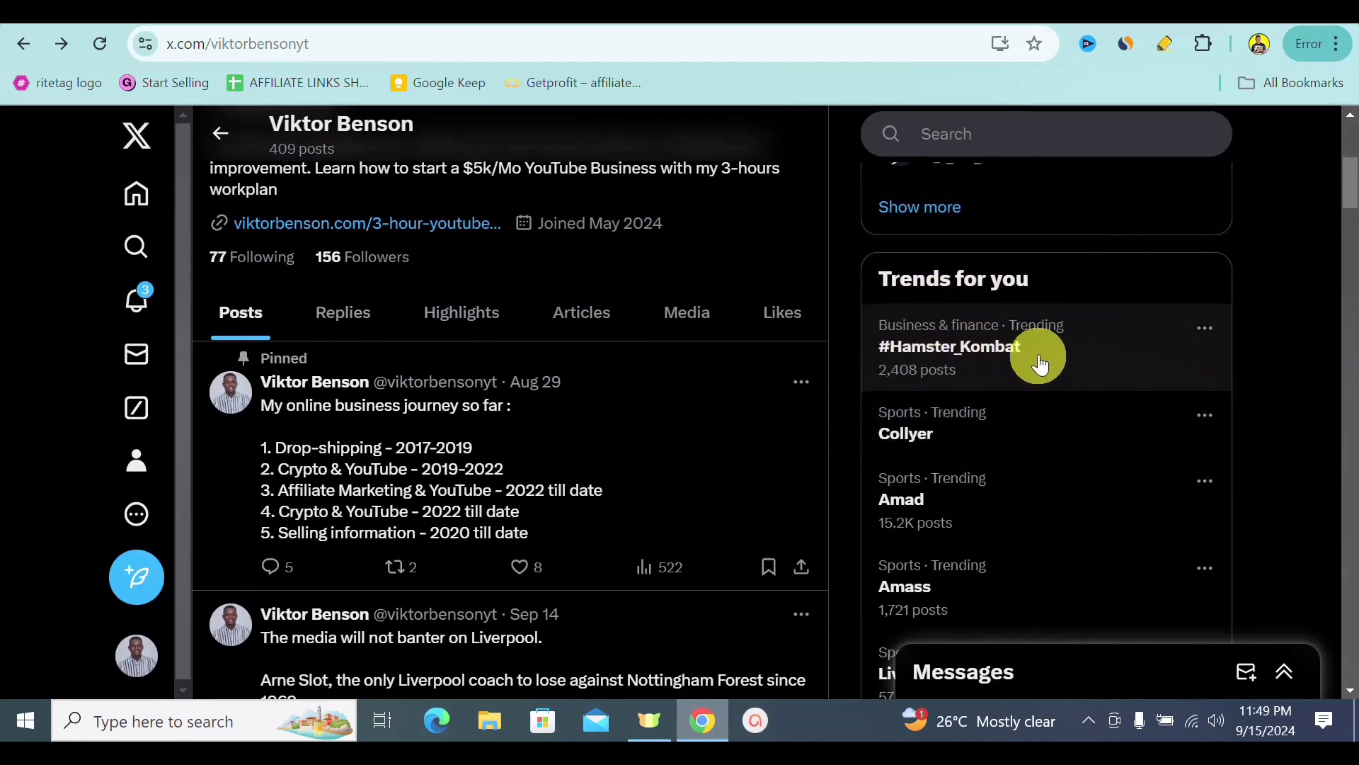
drag(1348, 170, 1344, 245)
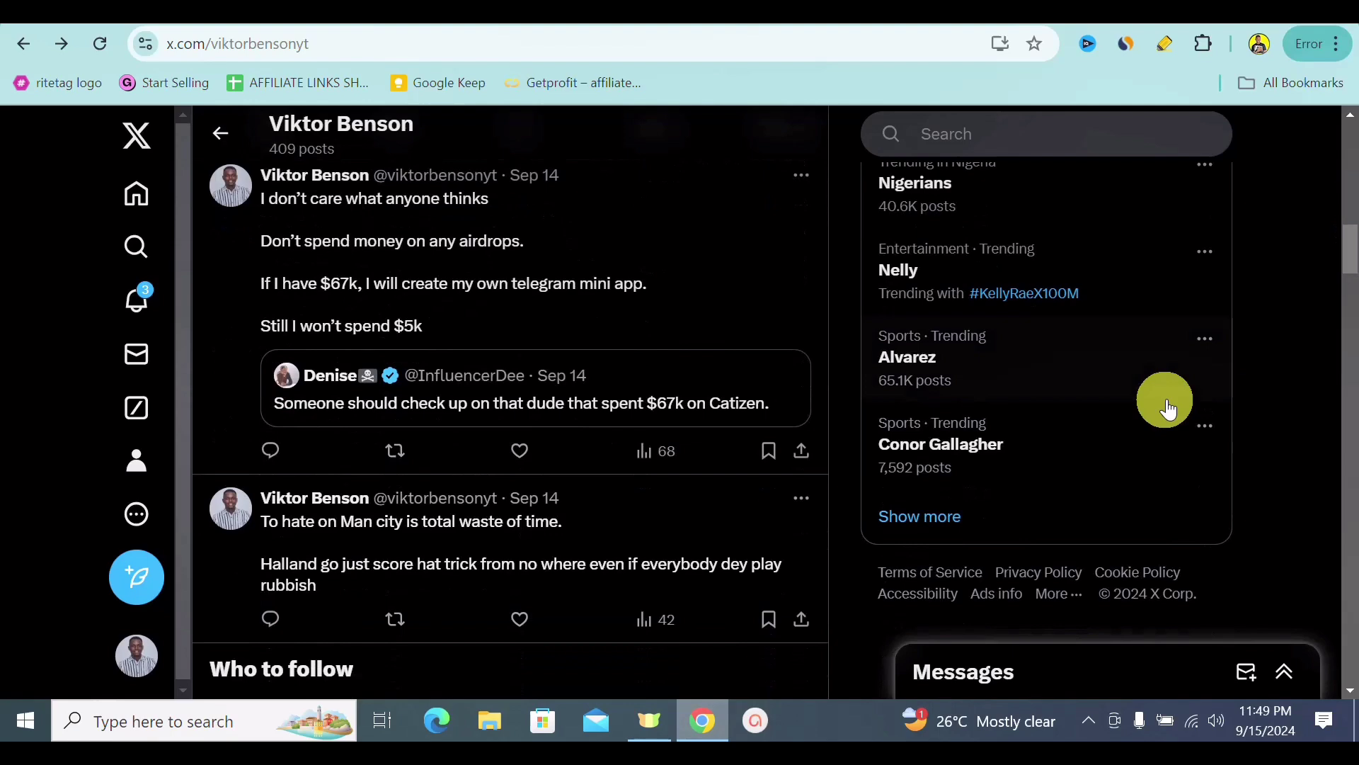
Open the full Trends page on X and browse its trending topics and news for story ideas.
click(916, 516)
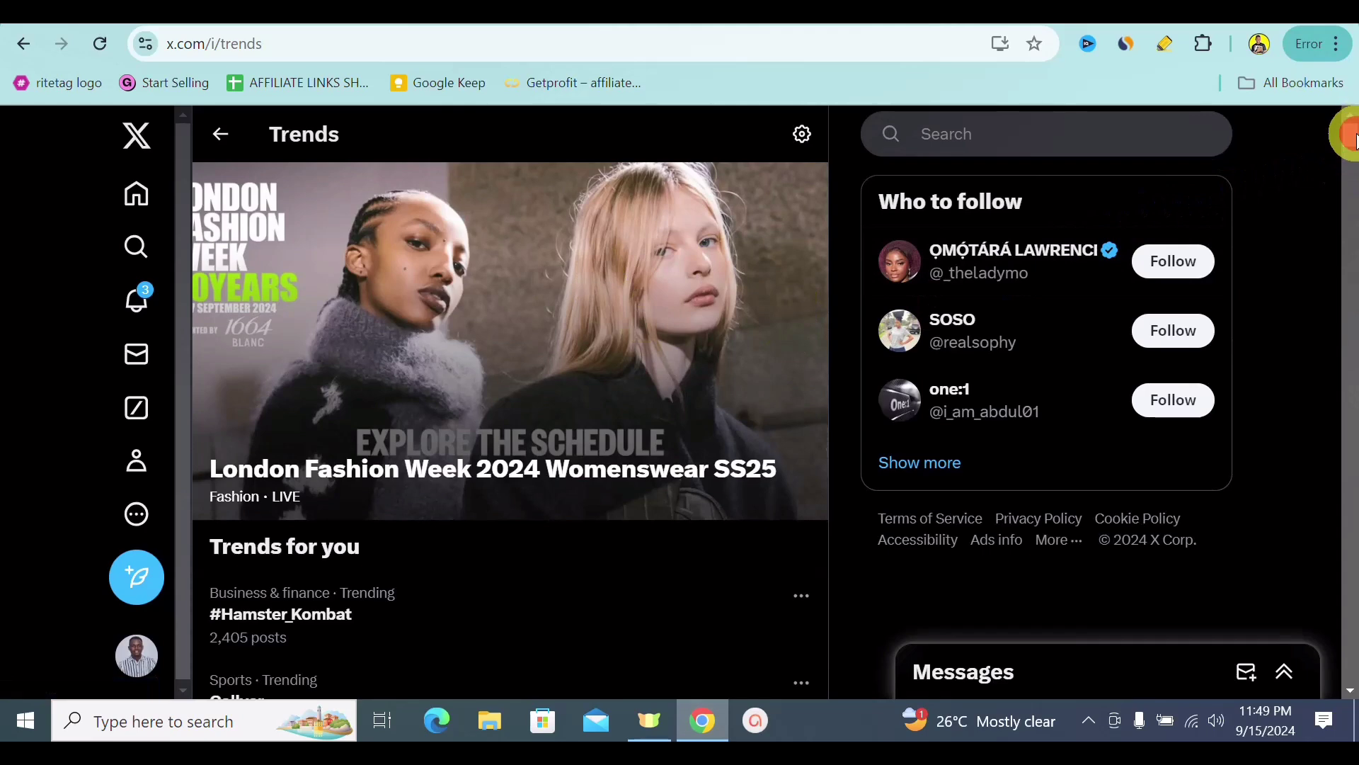
drag(1350, 138, 1350, 161)
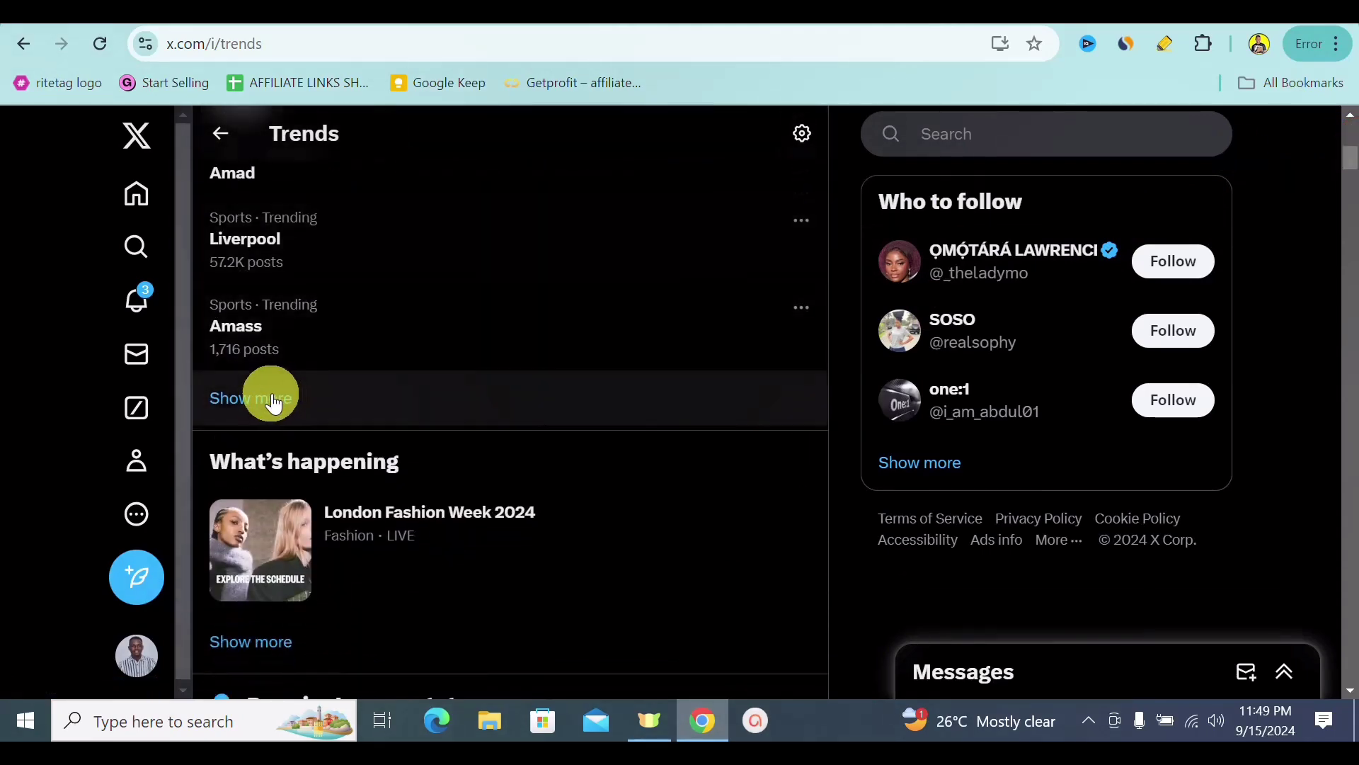
click(250, 409)
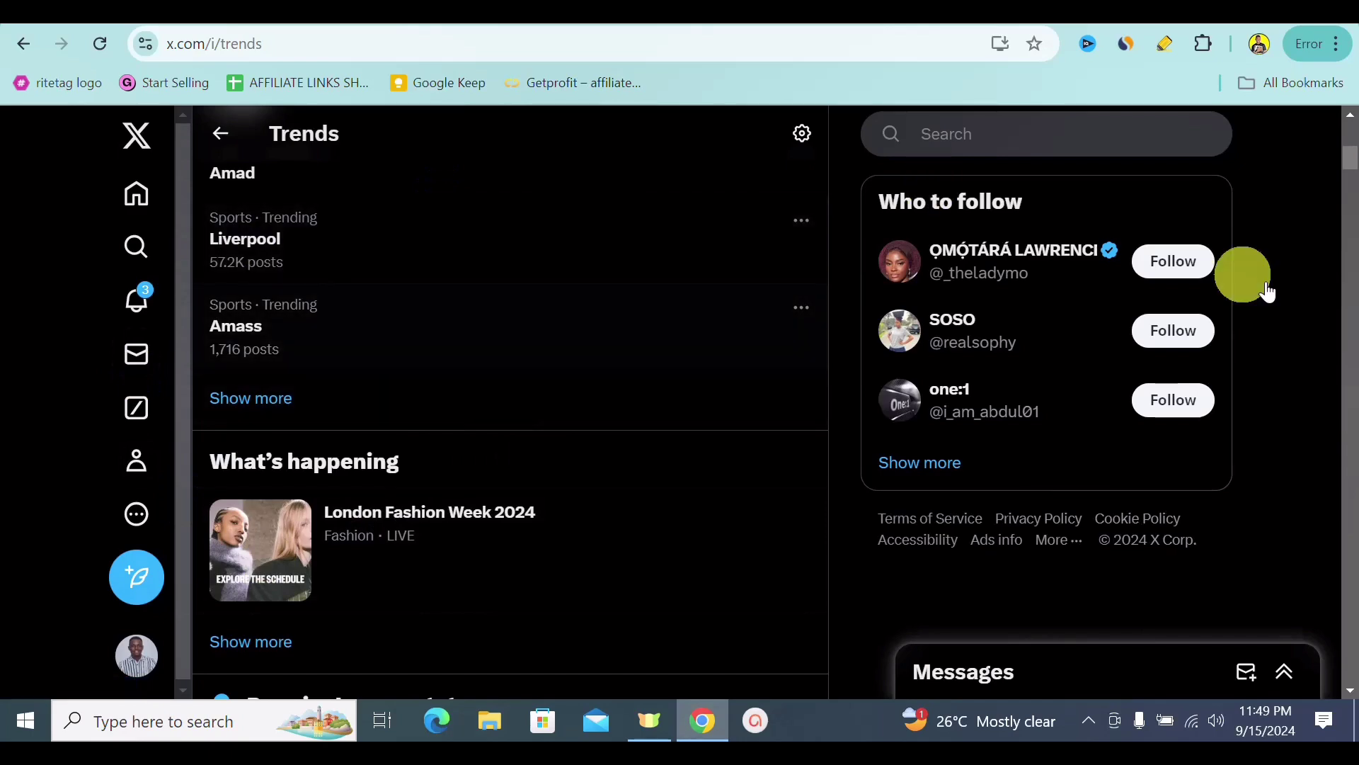
scroll(1343, 177, down, 3)
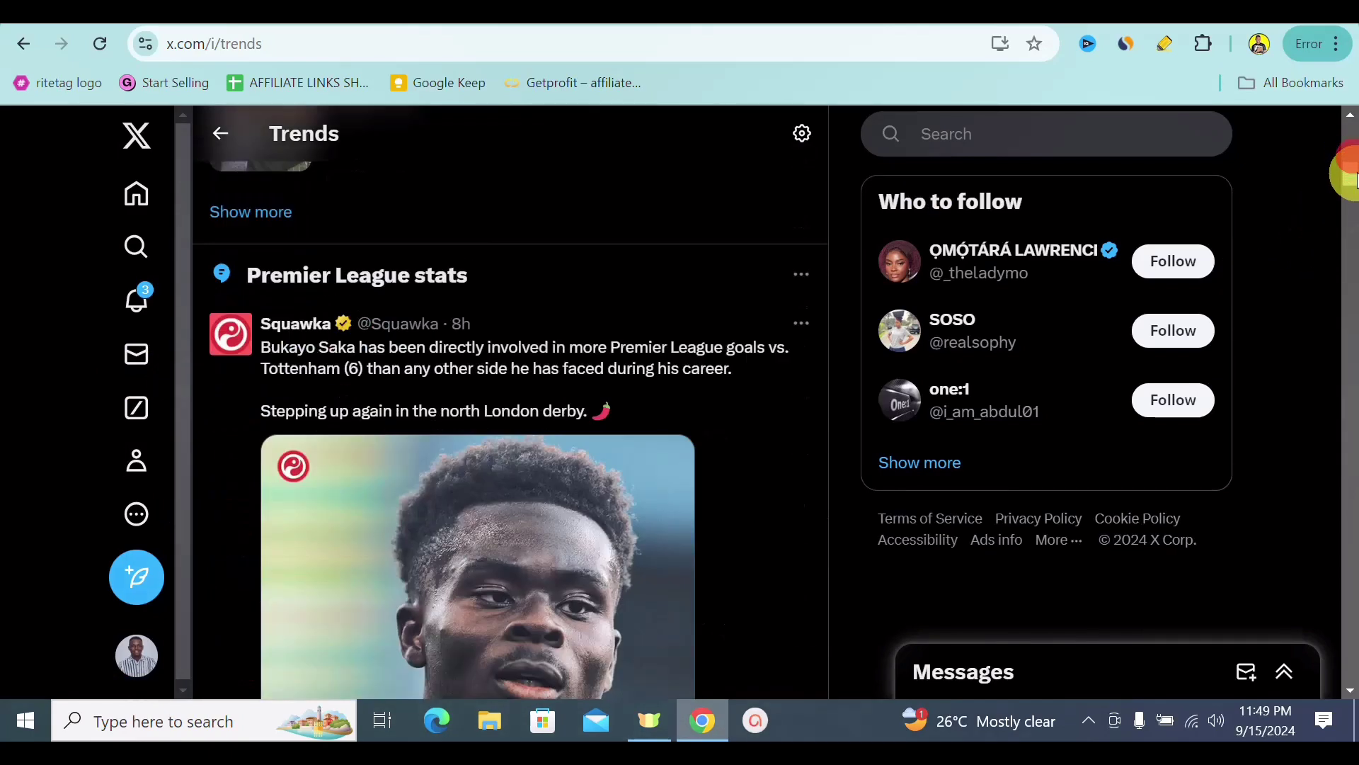
scroll(1349, 177, down, 15)
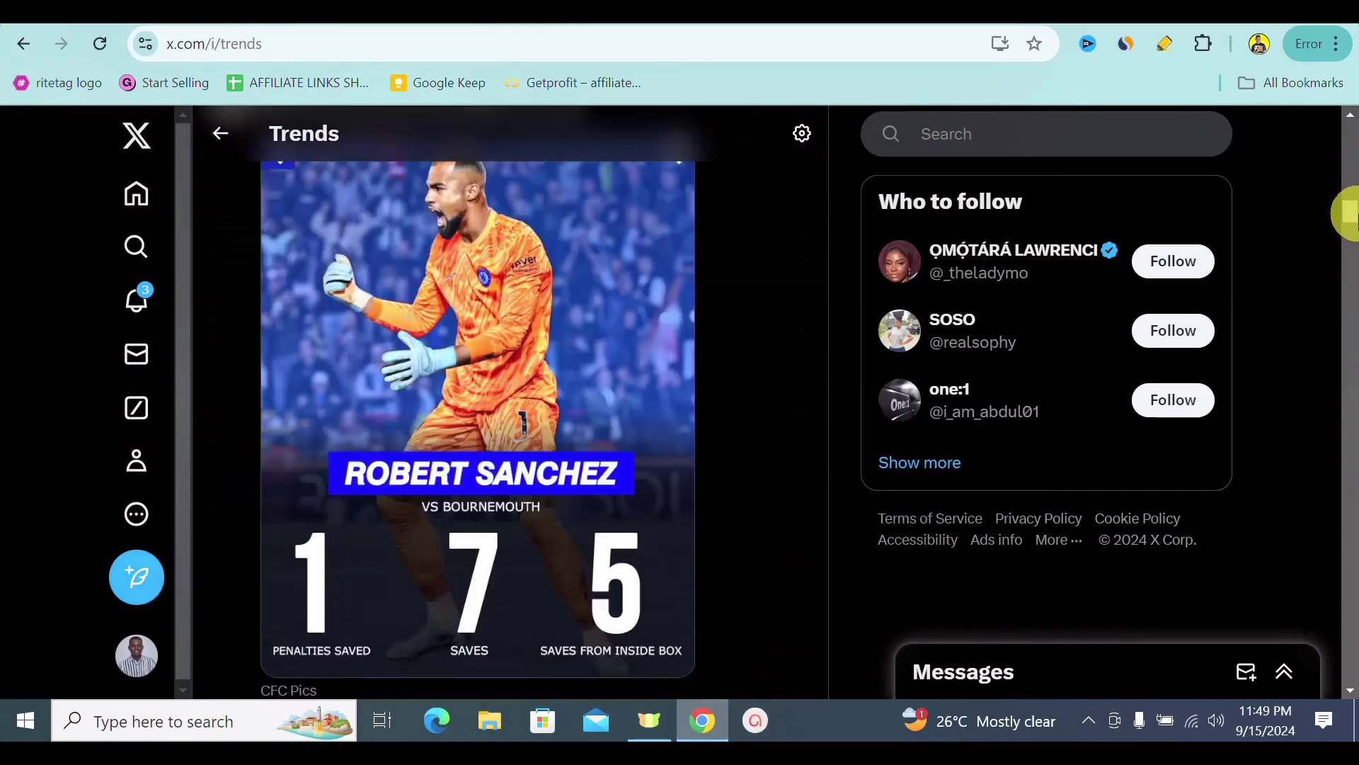
drag(1354, 172, 1336, 134)
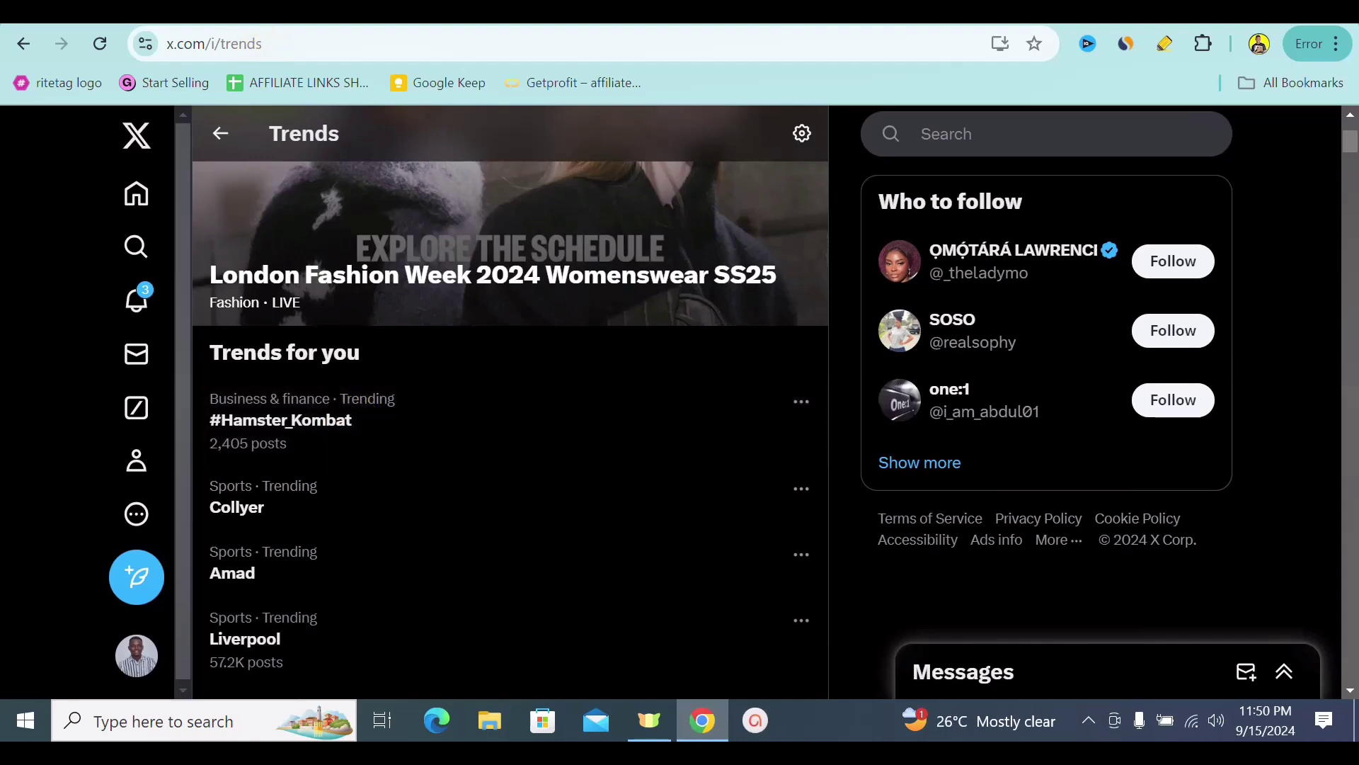
key(ctrl+Tab)
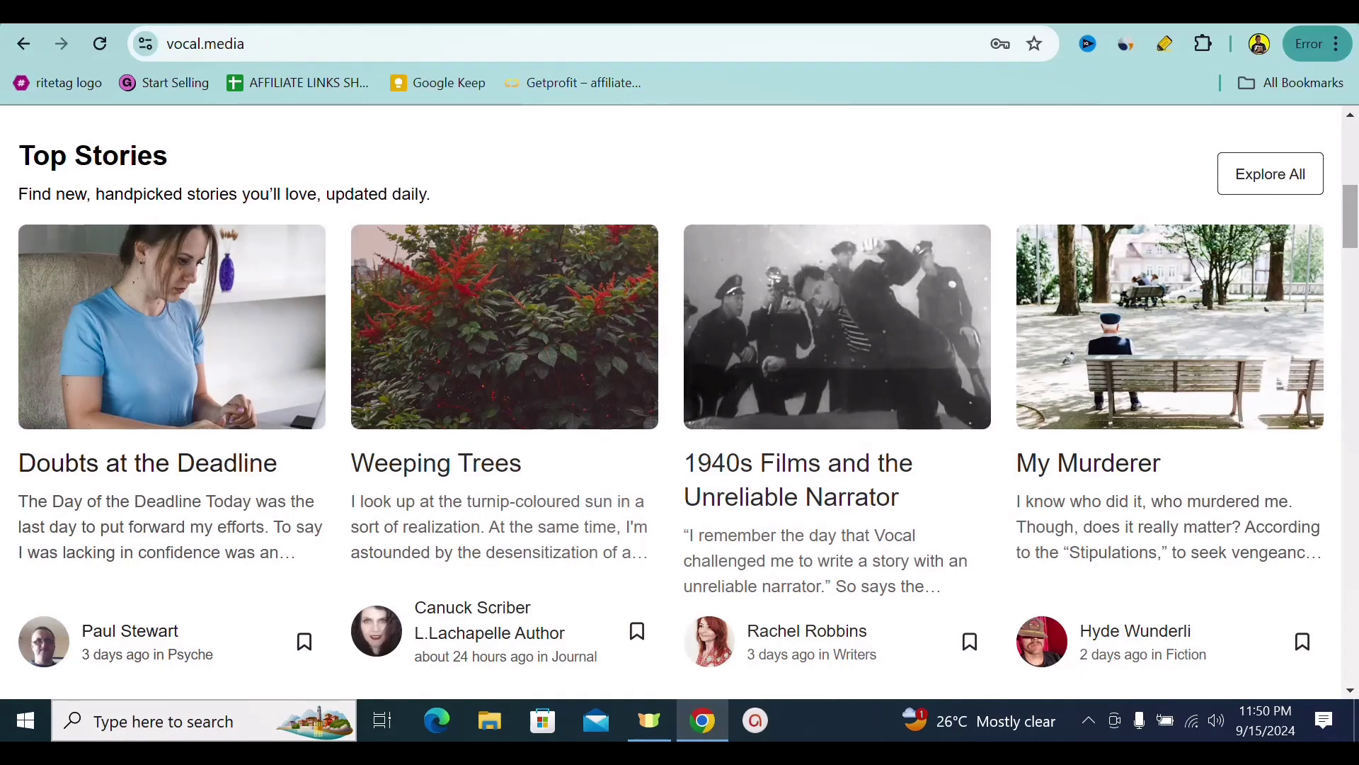
key(ctrl+shift+Tab)
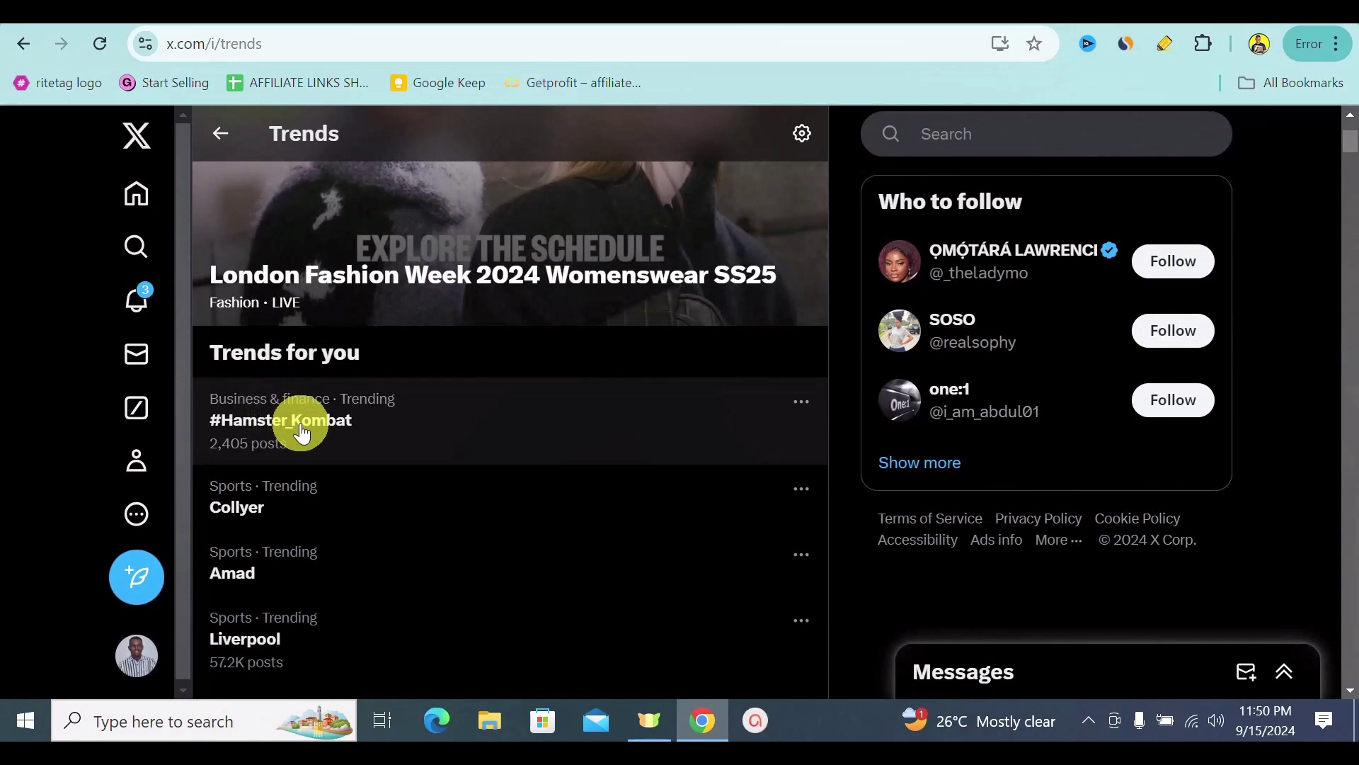
Open the trending topic #Hamster_Kombat on X and load the official Hamster Kombat account's profile in a new tab.
click(328, 29)
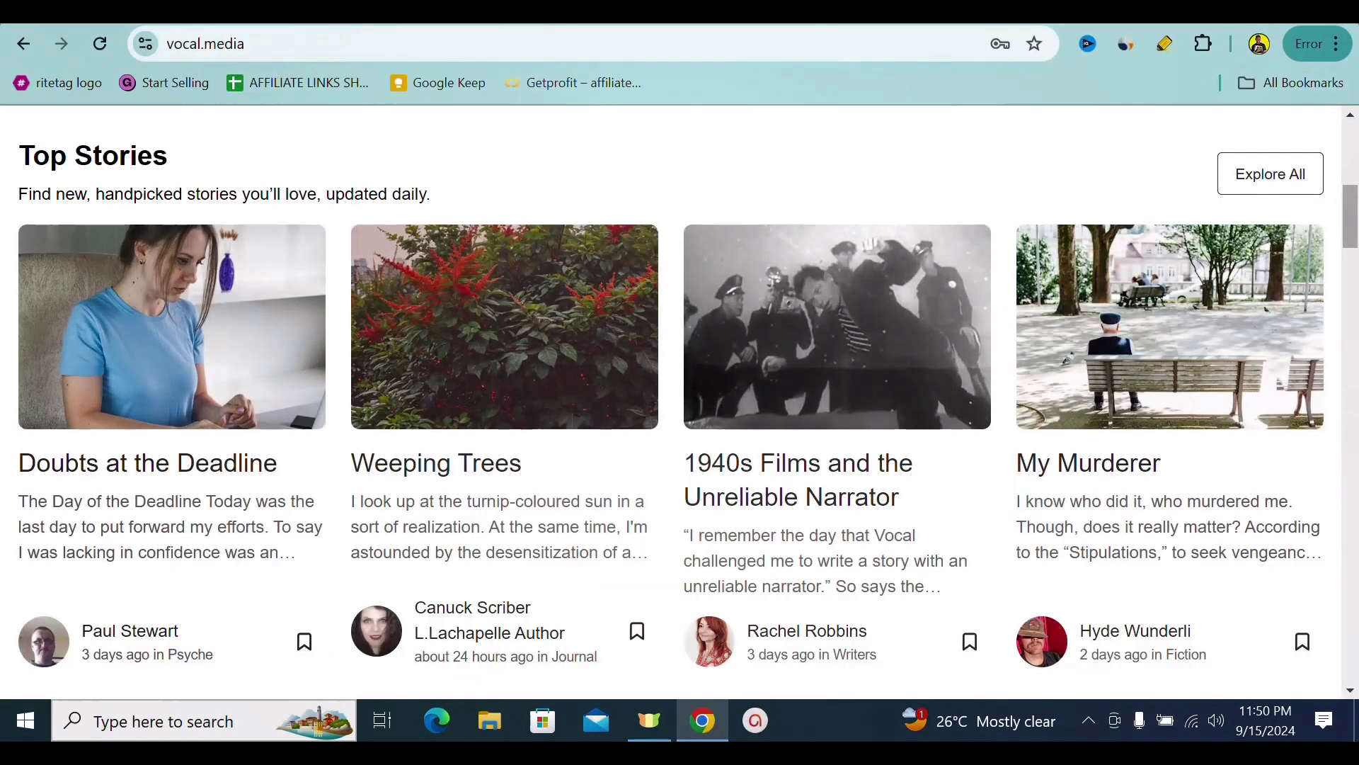
click(269, 28)
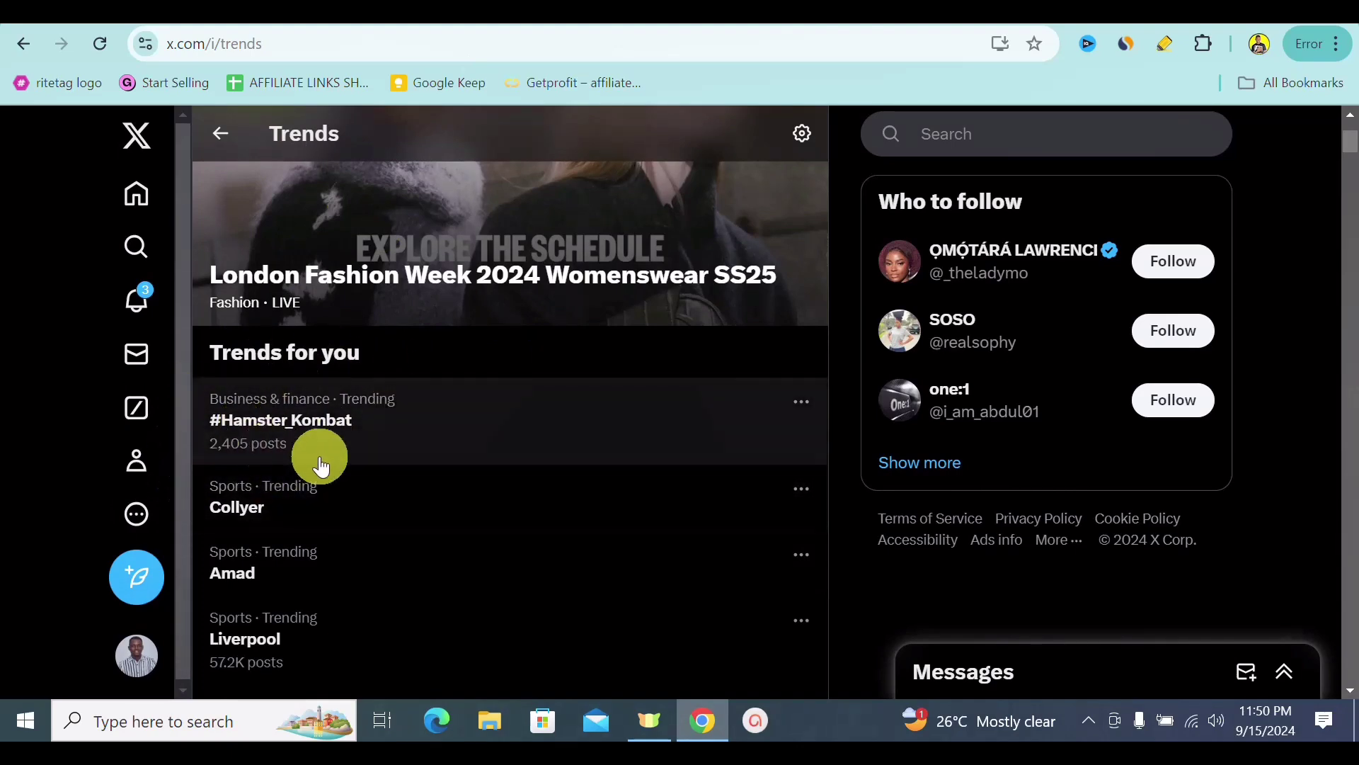
click(257, 424)
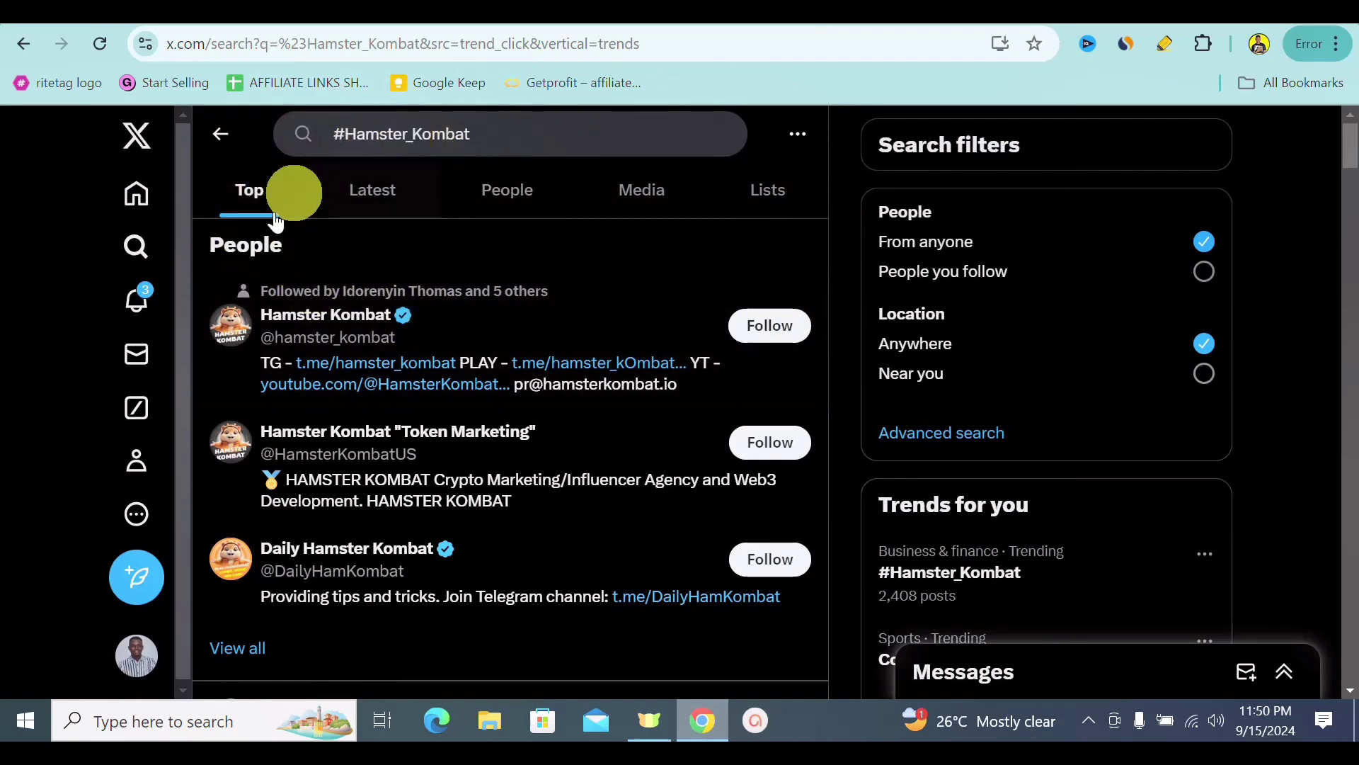
mouse_move(359, 315)
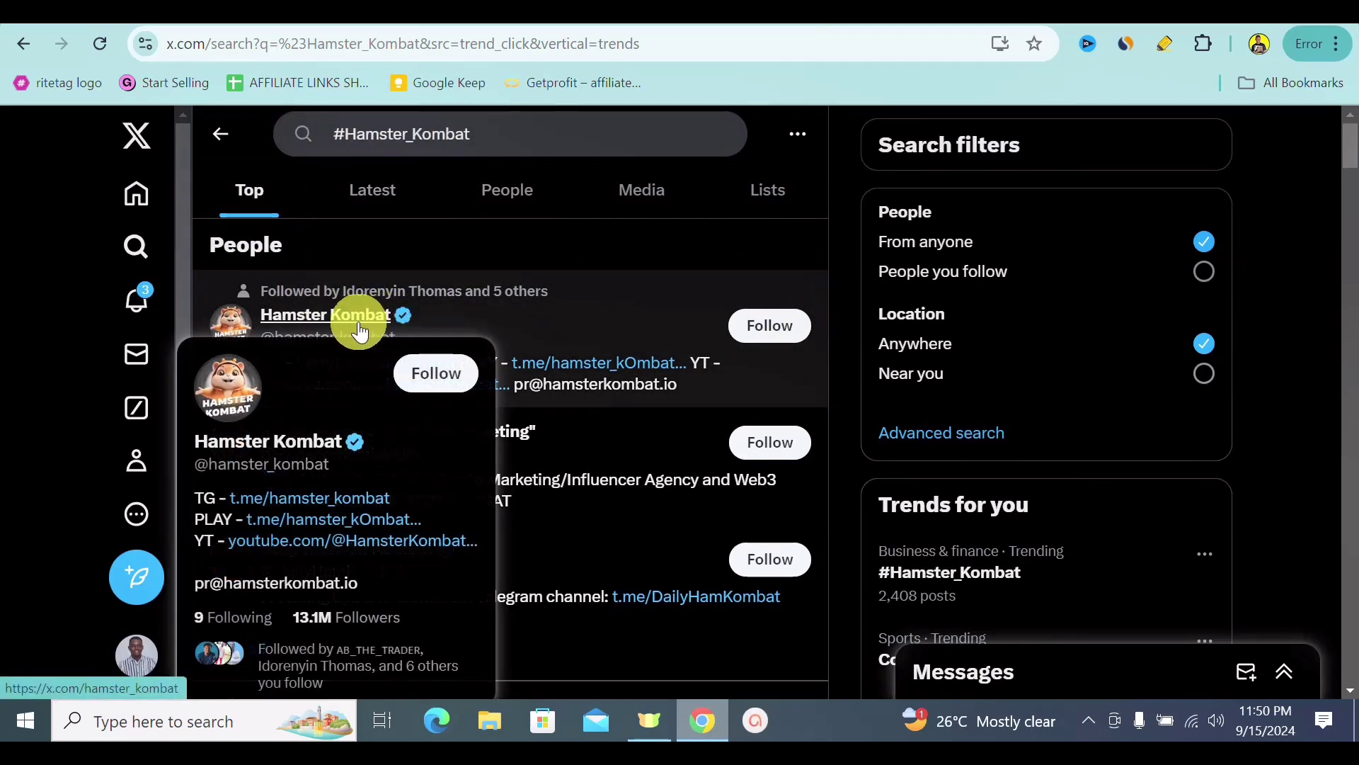
right_click(356, 327)
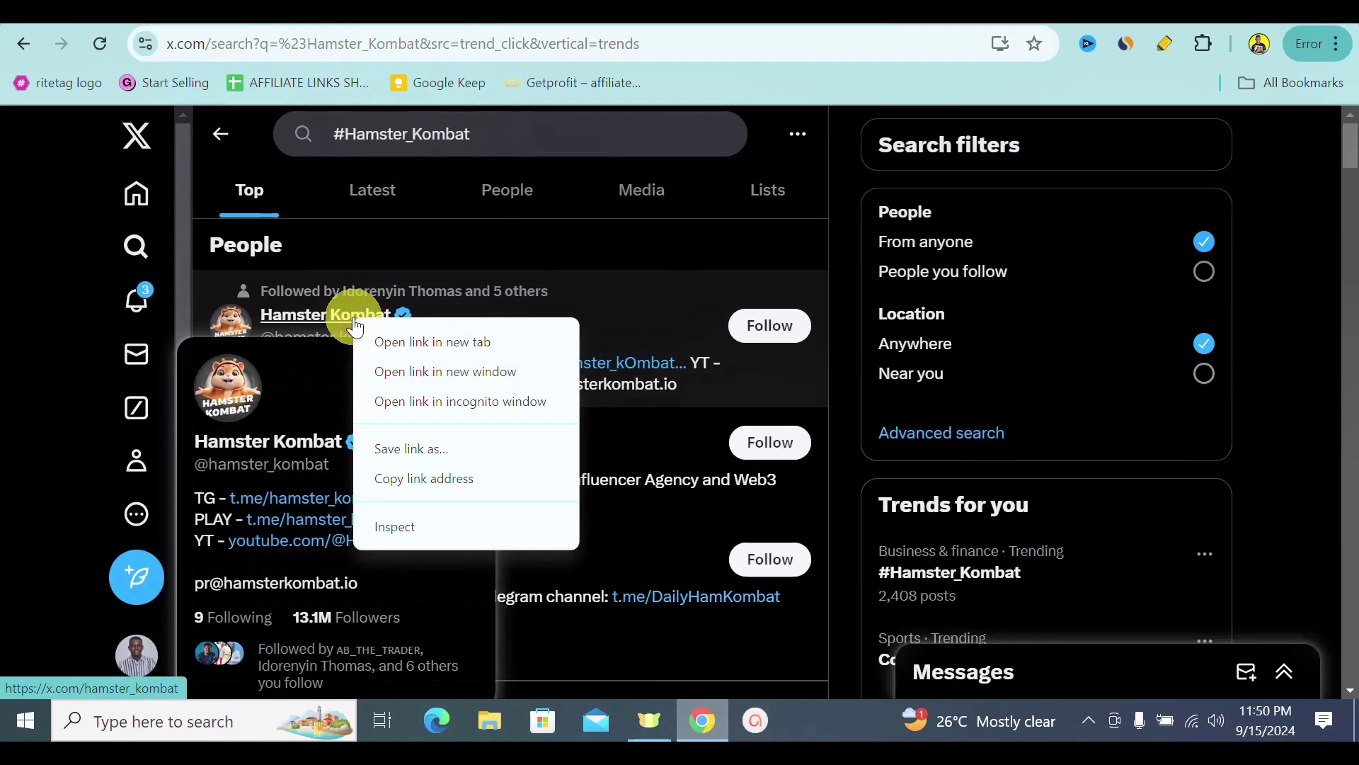
click(401, 336)
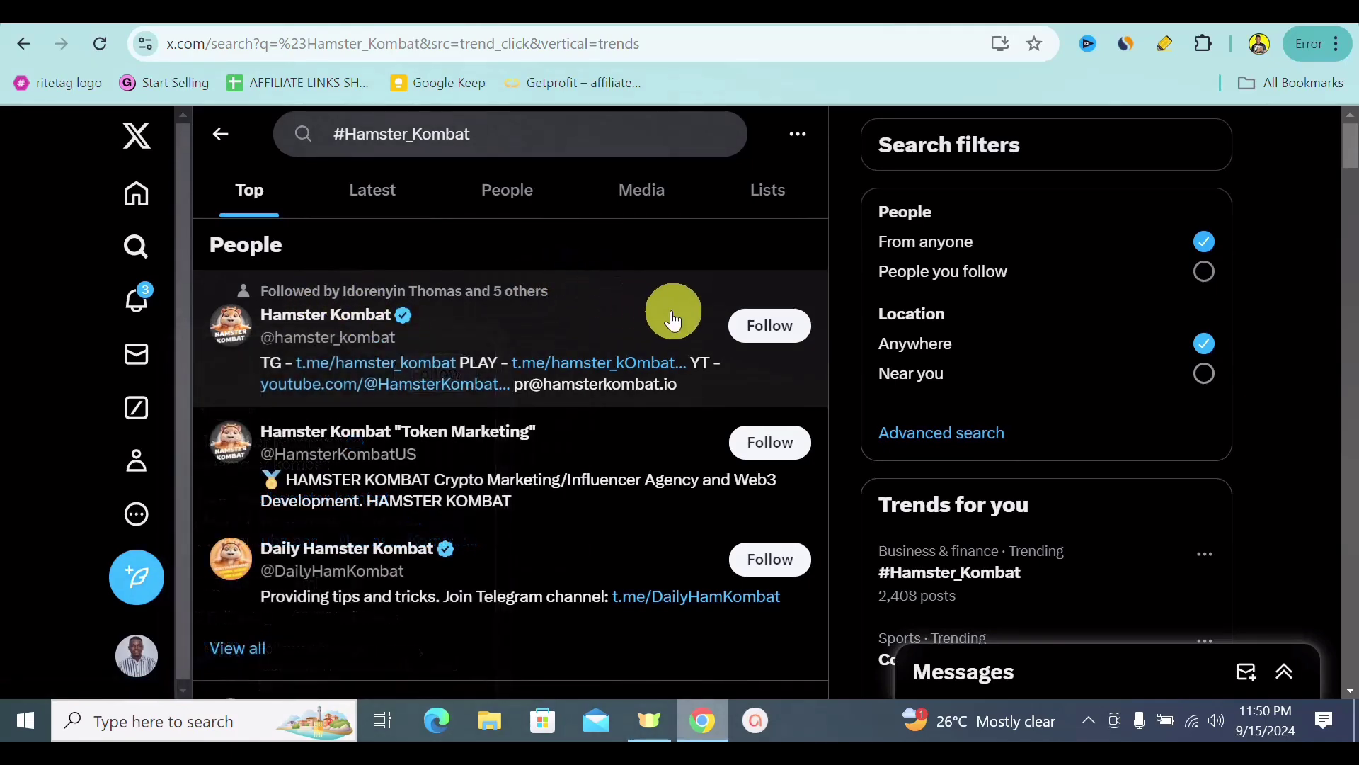
Browse the latest #Hamster_Kombat posts and the official Hamster Kombat profile's recent posts for story material.
scroll(1326, 133, down, 1)
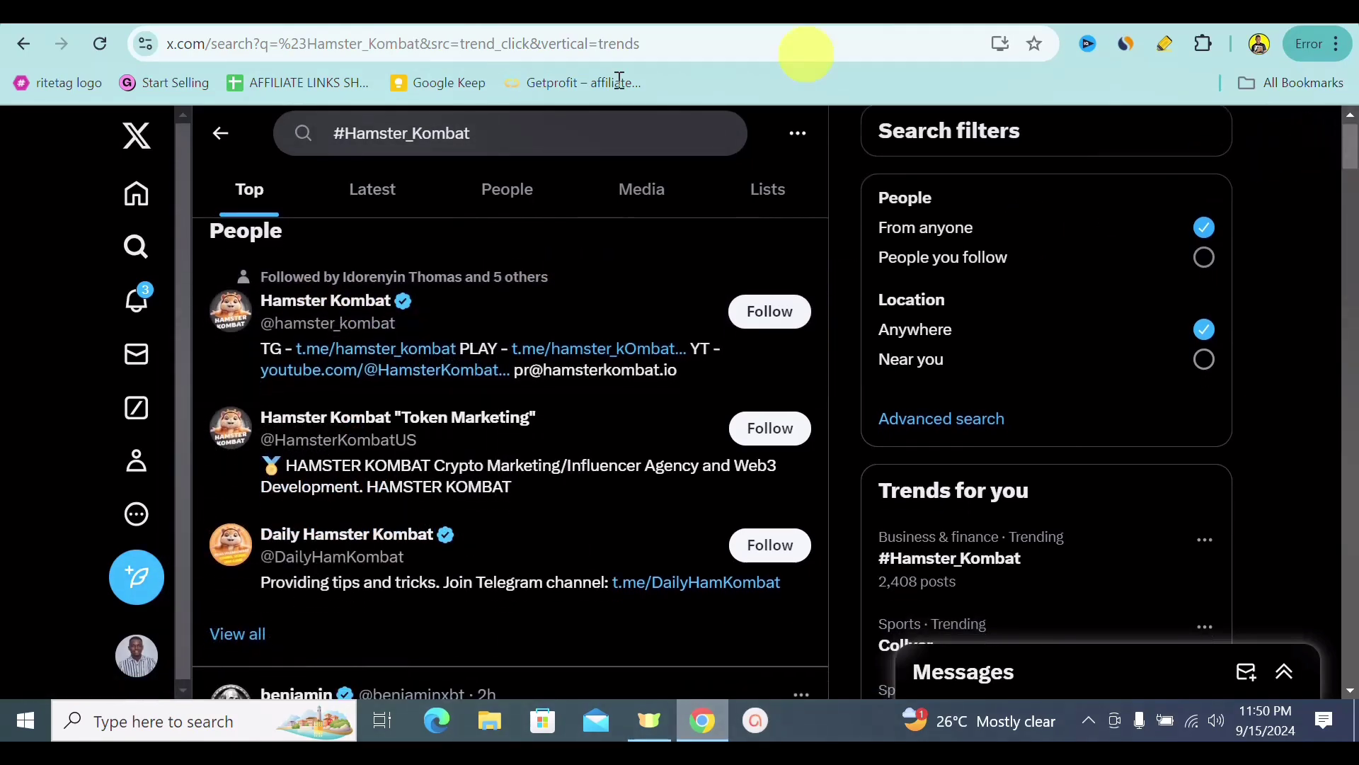
click(375, 190)
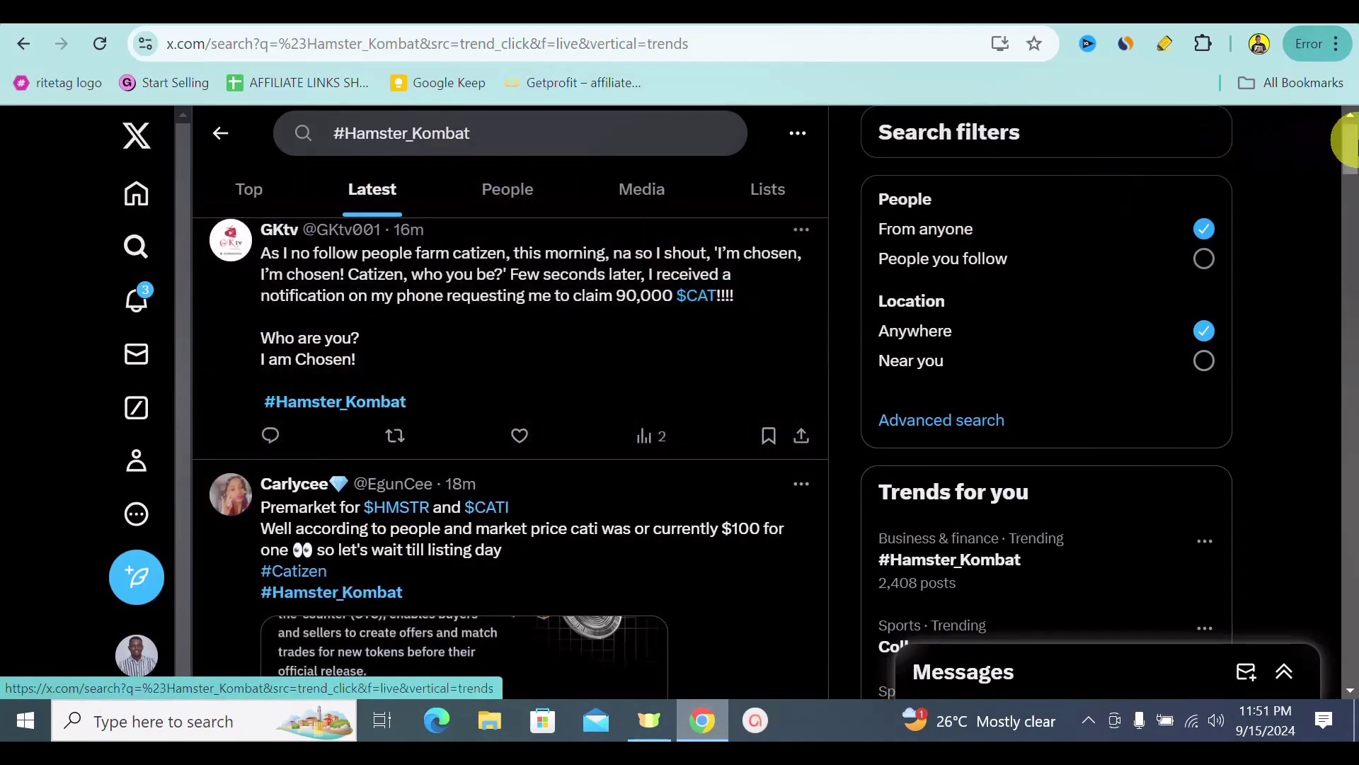
scroll(1350, 138, down, 10)
mouse_move(1349, 211)
mouse_down()
mouse_move(1349, 353)
mouse_move(1335, 203)
mouse_up()
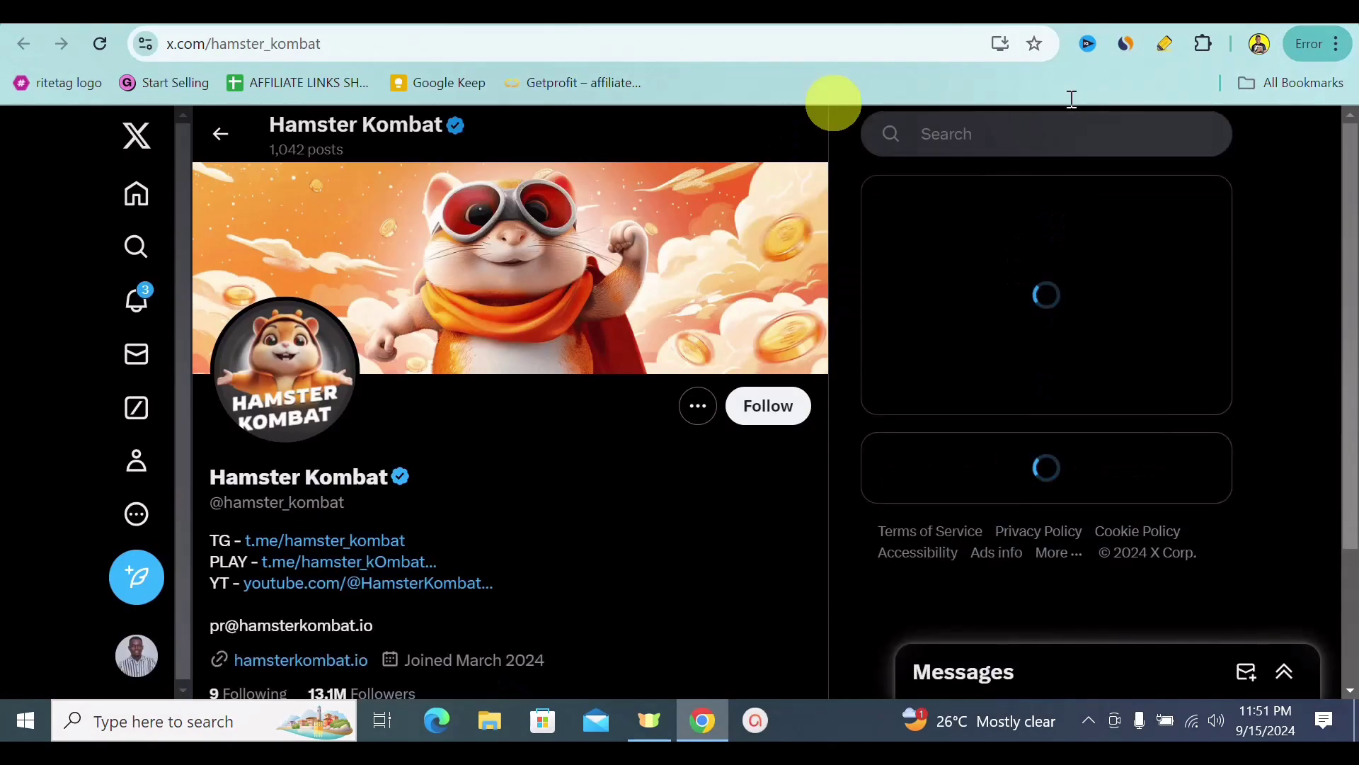
drag(1349, 145, 767, 225)
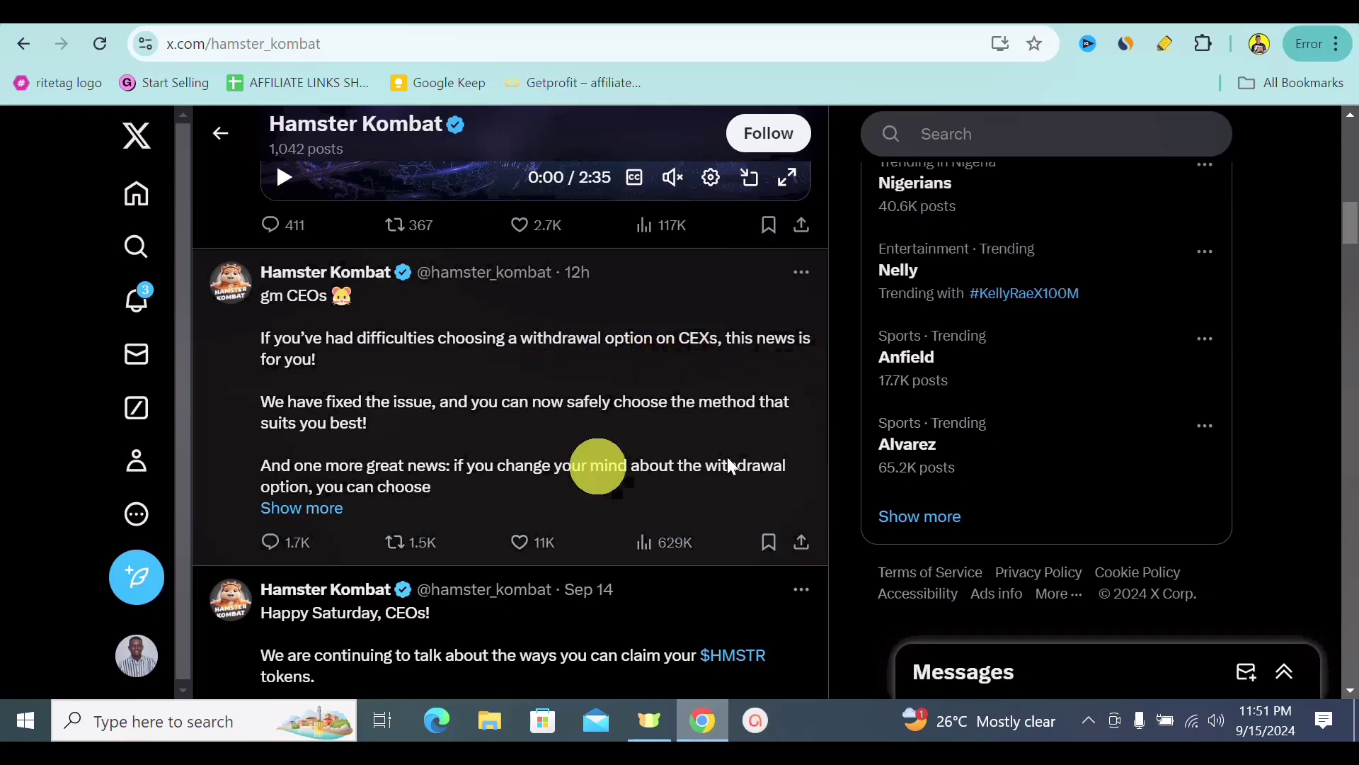
mouse_move(1347, 225)
mouse_down()
mouse_move(1349, 270)
mouse_move(1343, 228)
mouse_up()
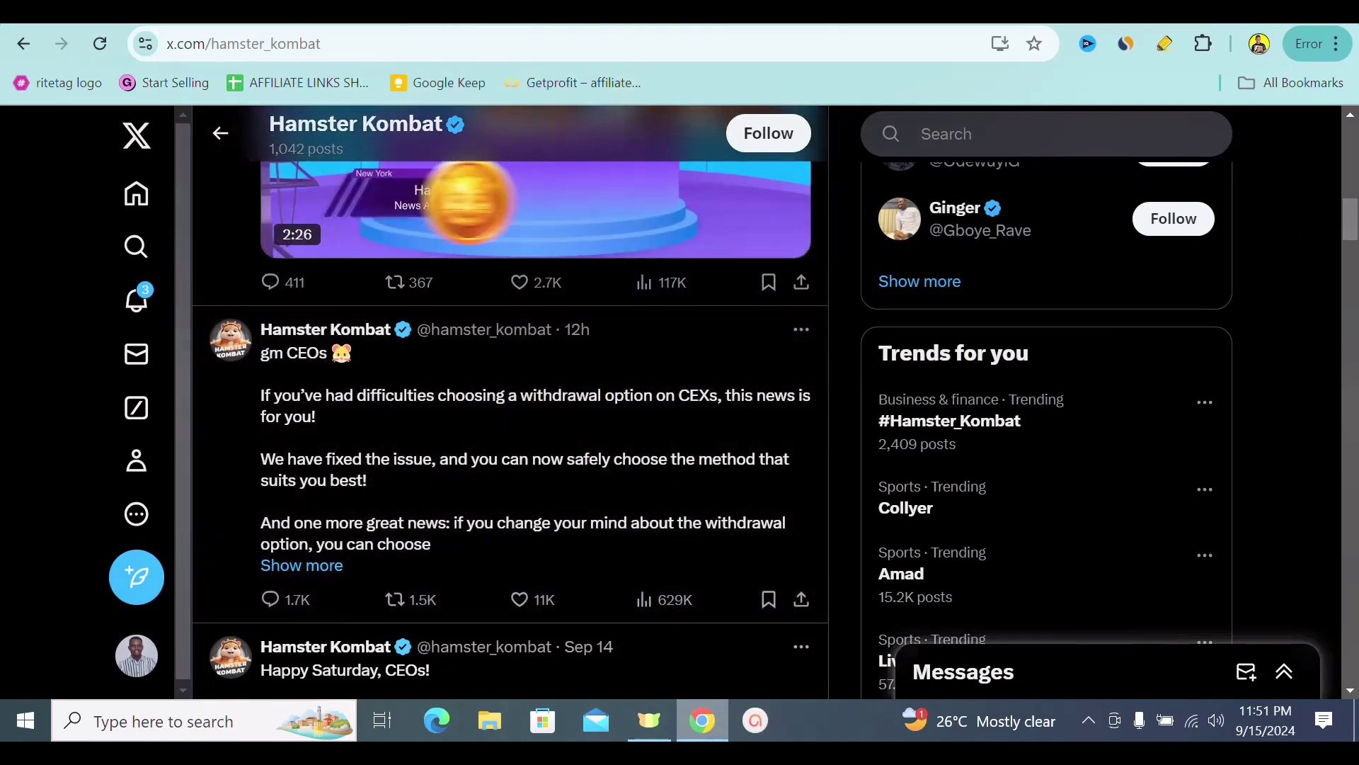
Switch to ChatGPT and write the prompt "develop a blog title and blog post that will get a lot of engagements for me using these information :" followed by a blank line.
click(531, 12)
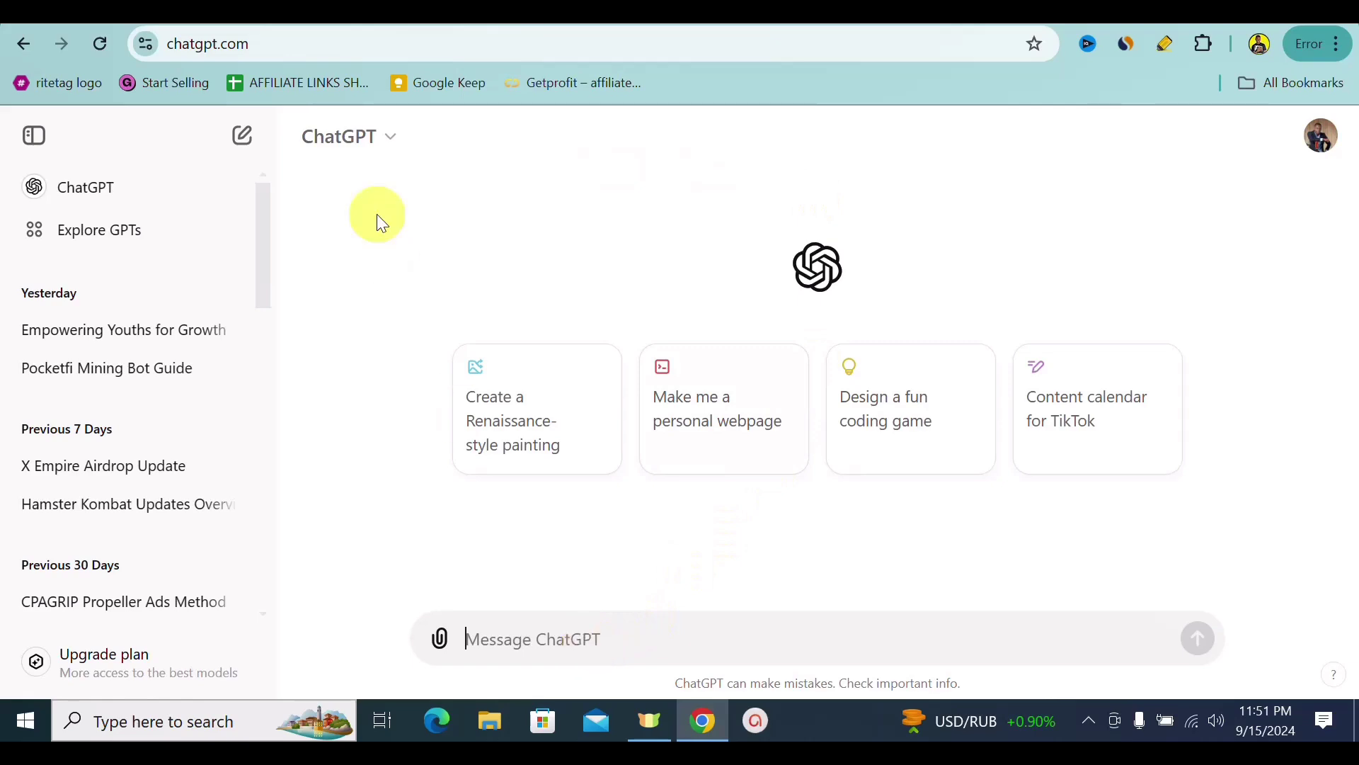
key(ctrl+Tab)
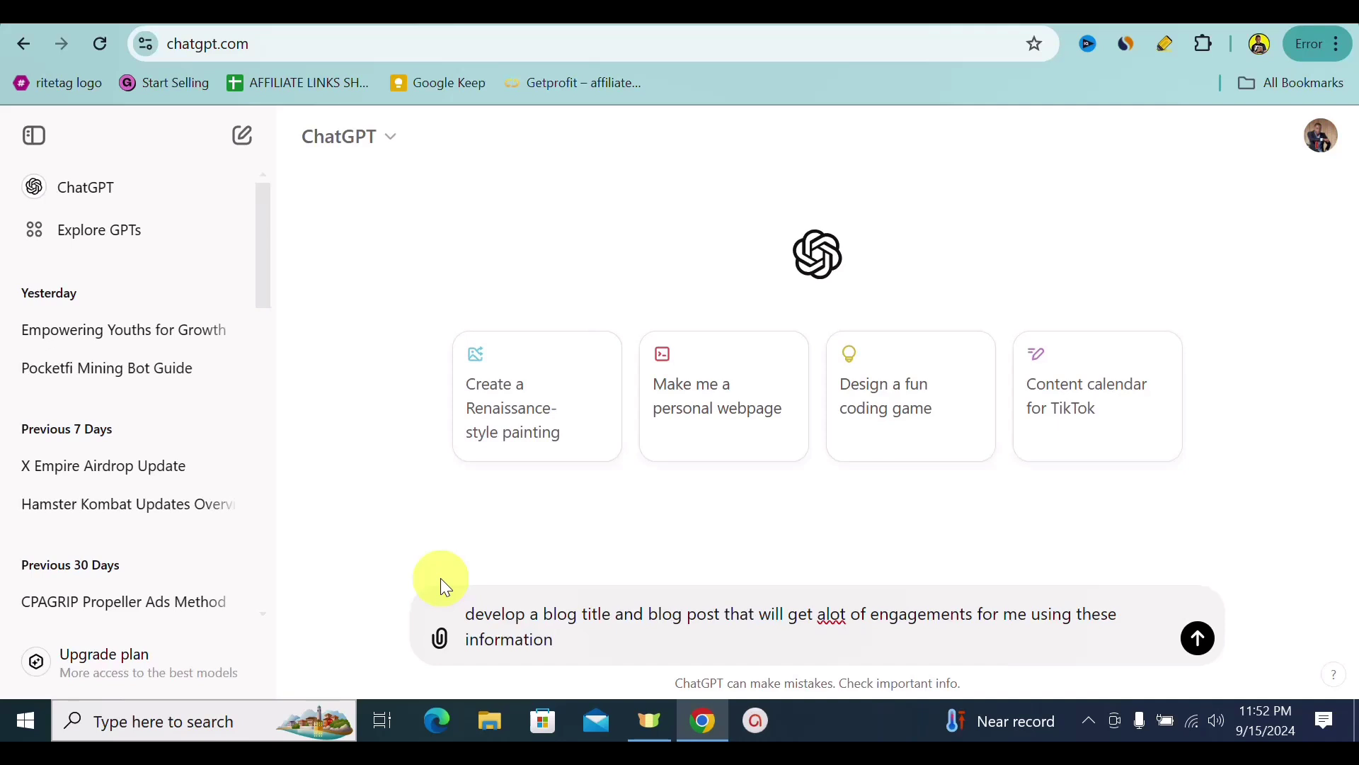
text(:)
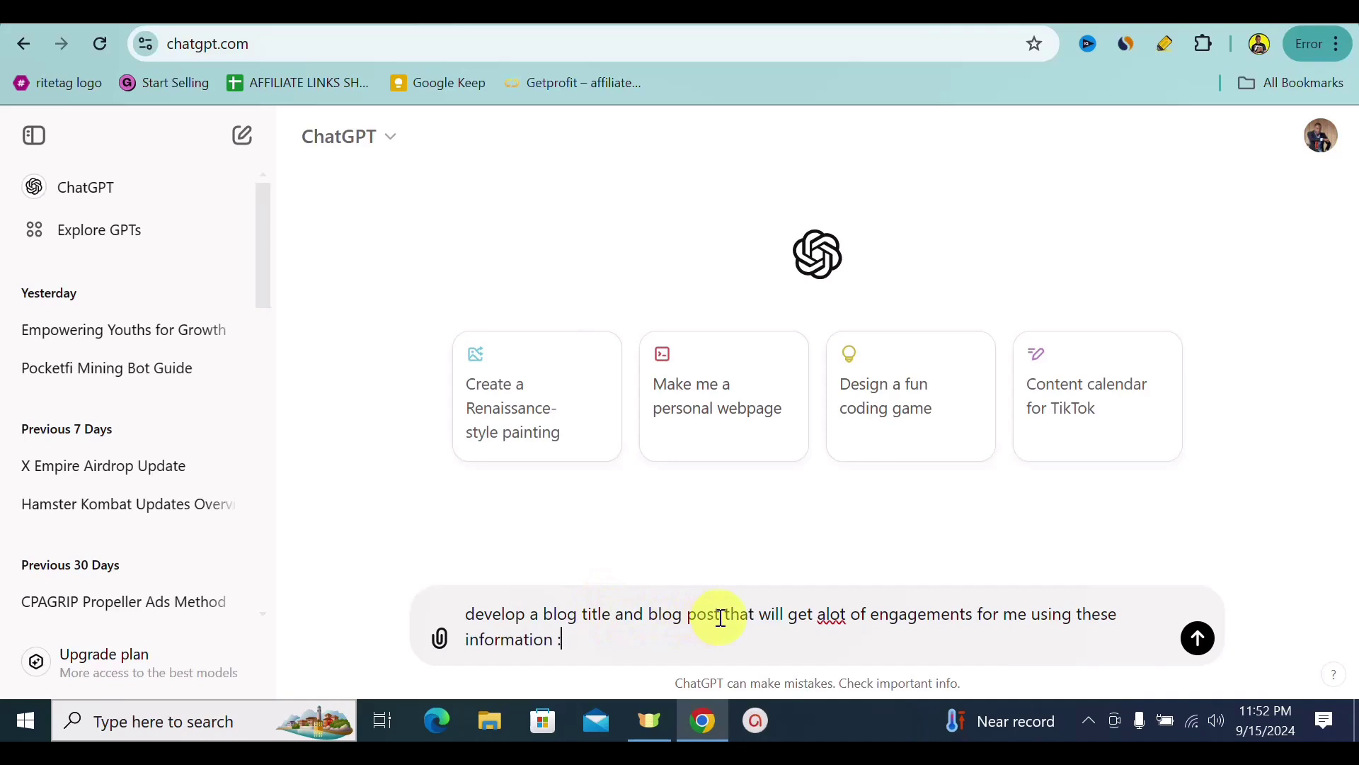
click(828, 616)
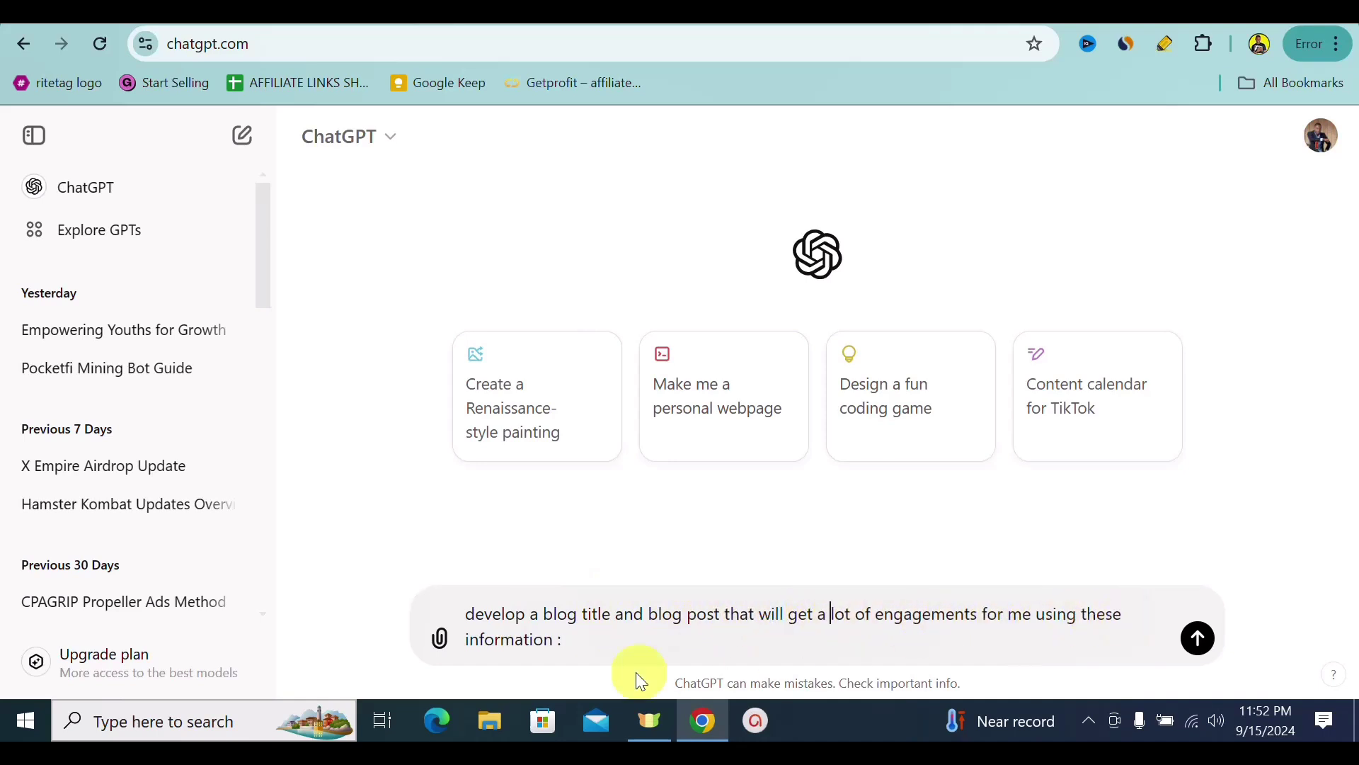
key(shift+Return)
key(shift+Return)
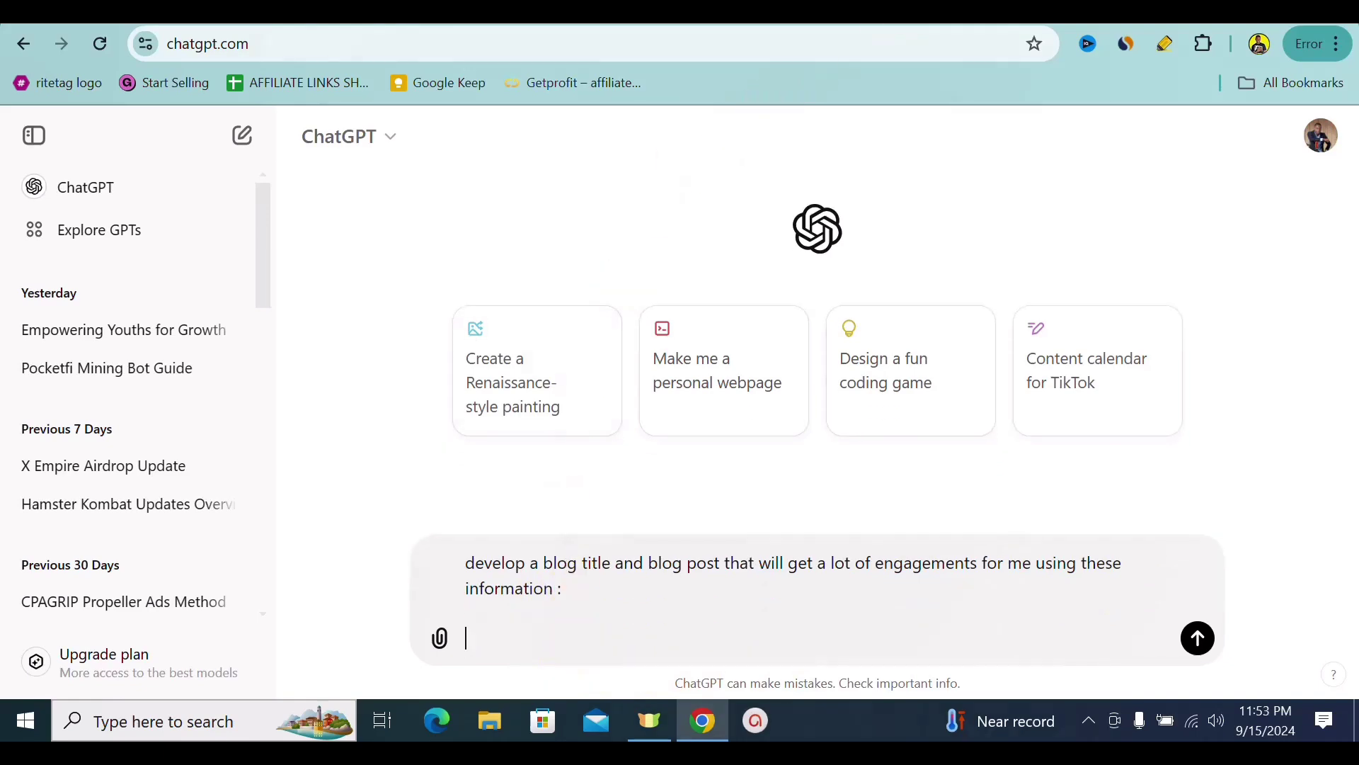
Switch back to the Hamster Kombat profile on X and open the full Sep 13 "Dear CEOs" post about claiming $HMSTR on exchanges.
click(876, 13)
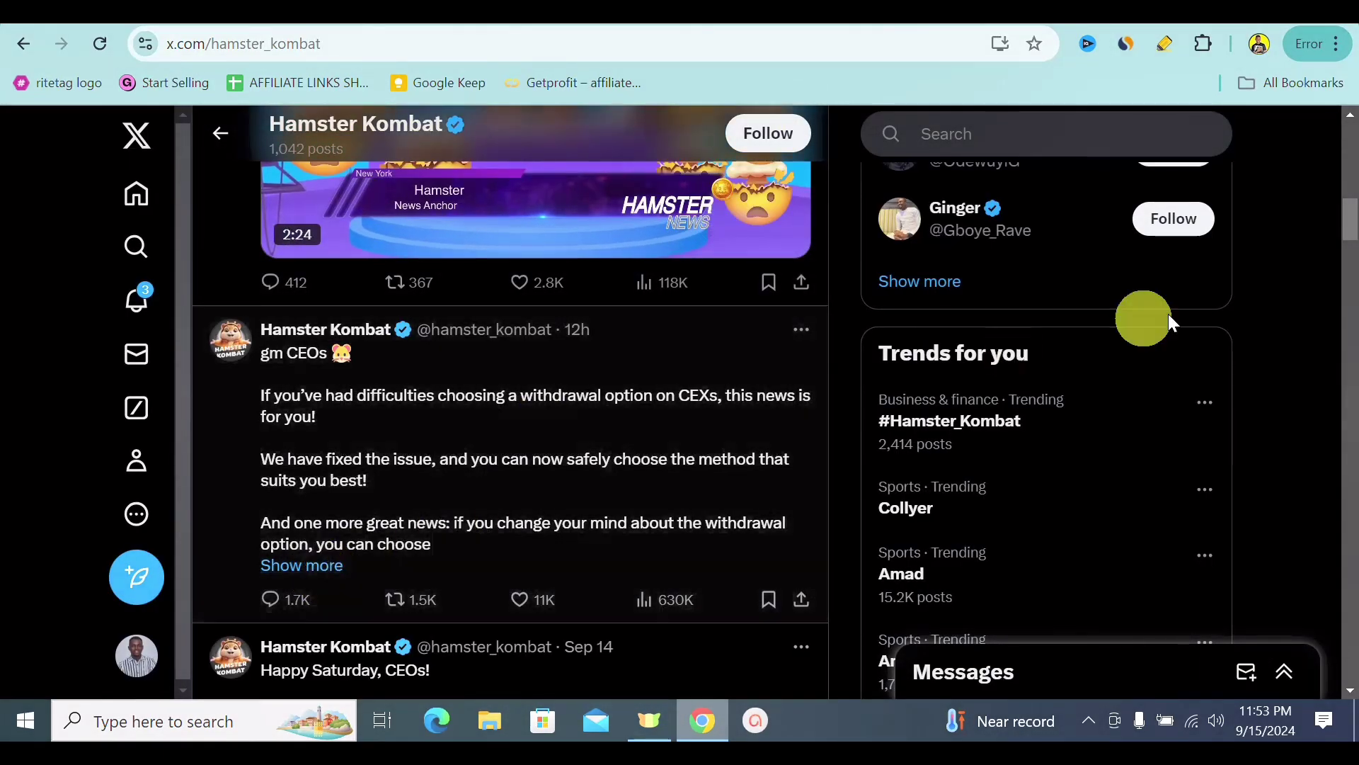
drag(1345, 225, 1289, 283)
scroll(1351, 432, down, 6)
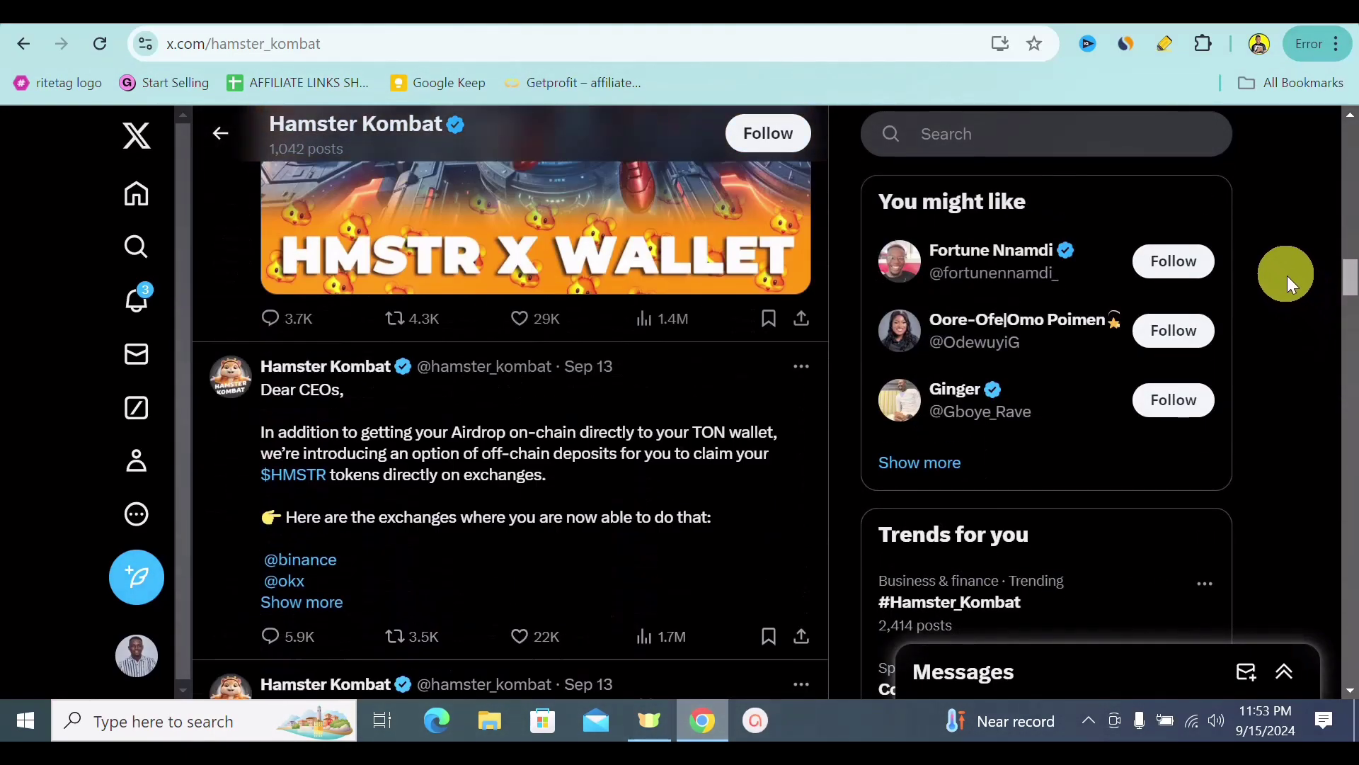
scroll(1288, 283, down, 2)
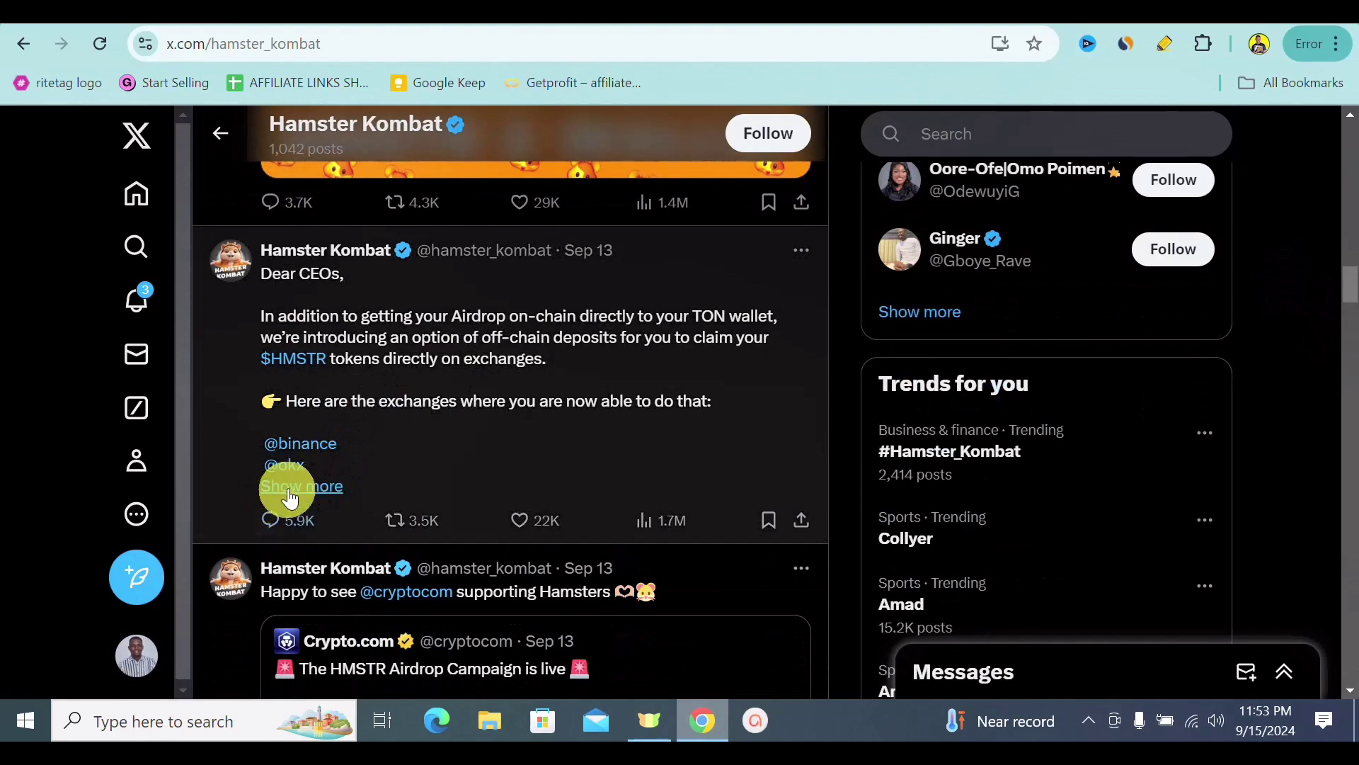
click(290, 489)
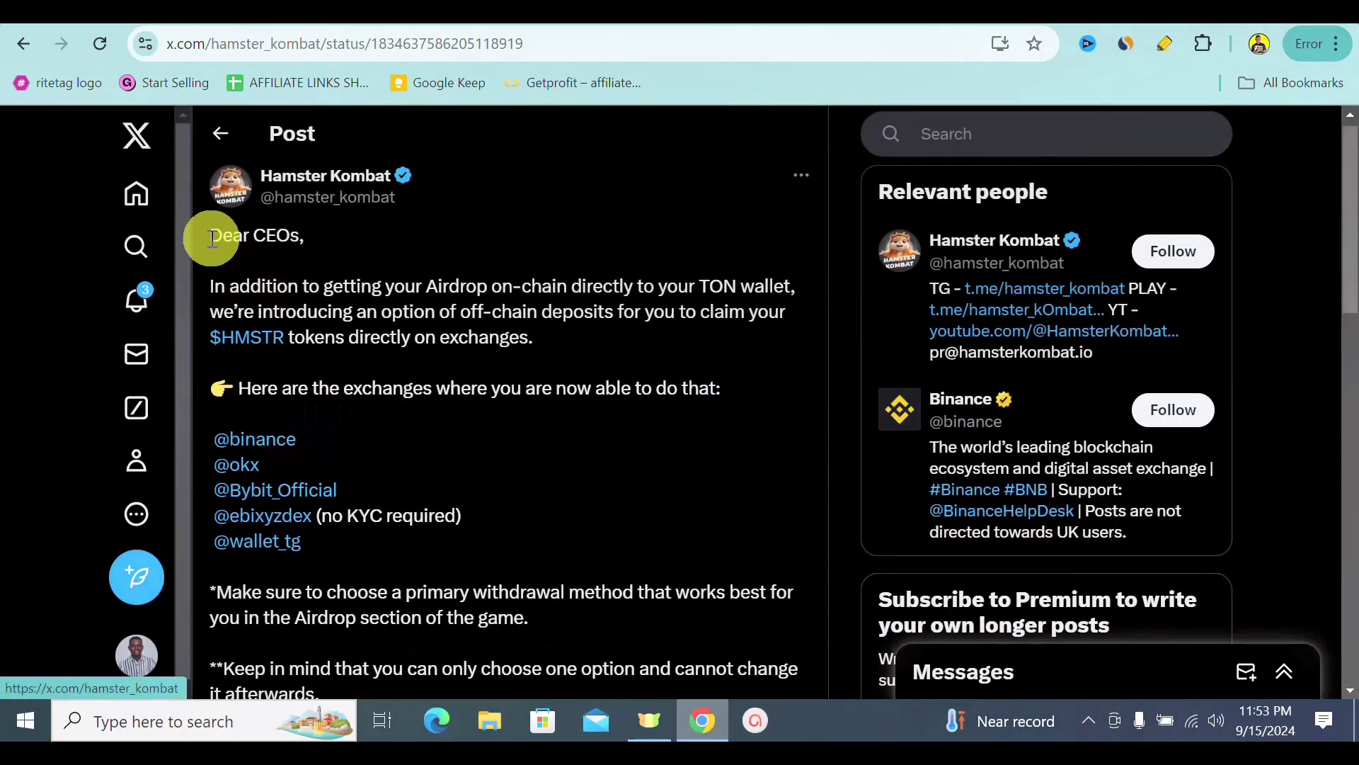
Copy the "Dear CEOs" post's text through the second note on withdrawal options and paste it below the prompt in ChatGPT.
drag(214, 234, 342, 408)
scroll(410, 622, down, 4)
right_click(310, 305)
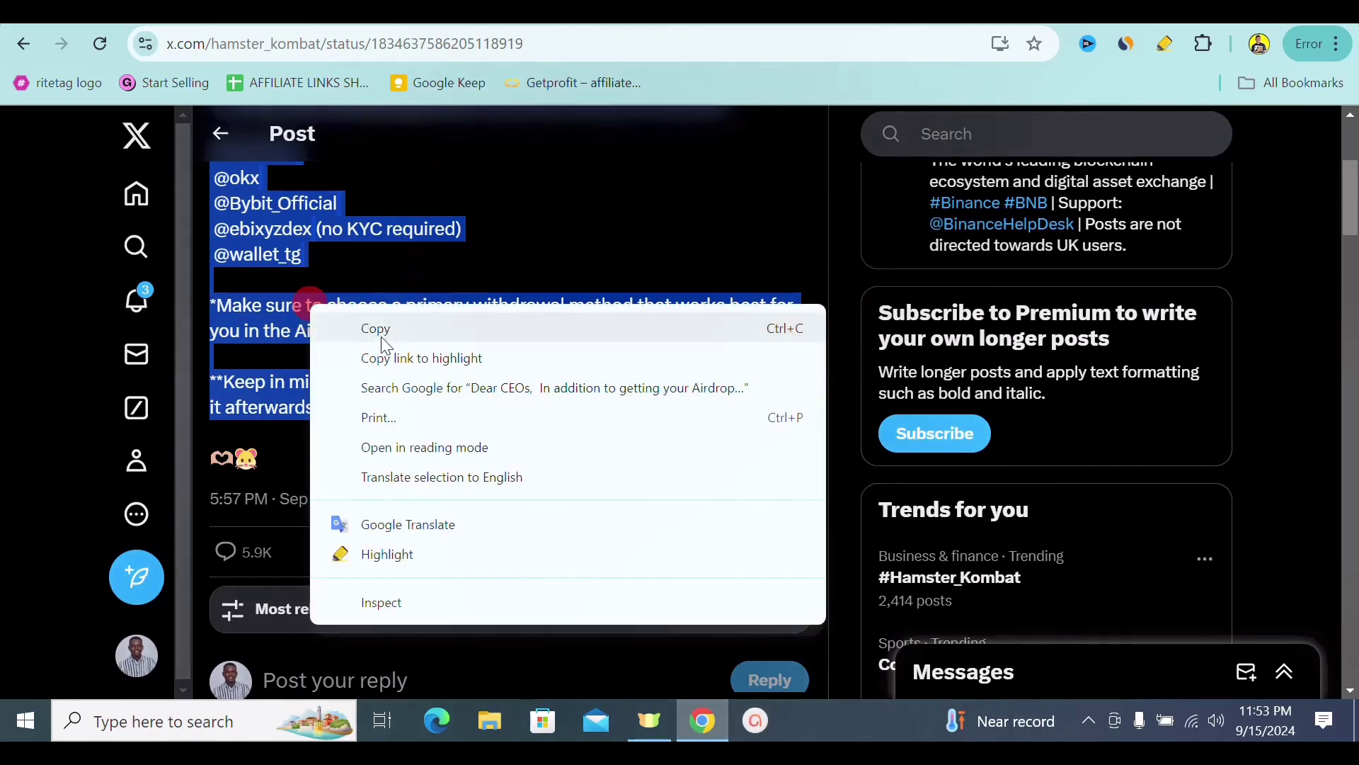
click(382, 333)
key(ctrl+Tab)
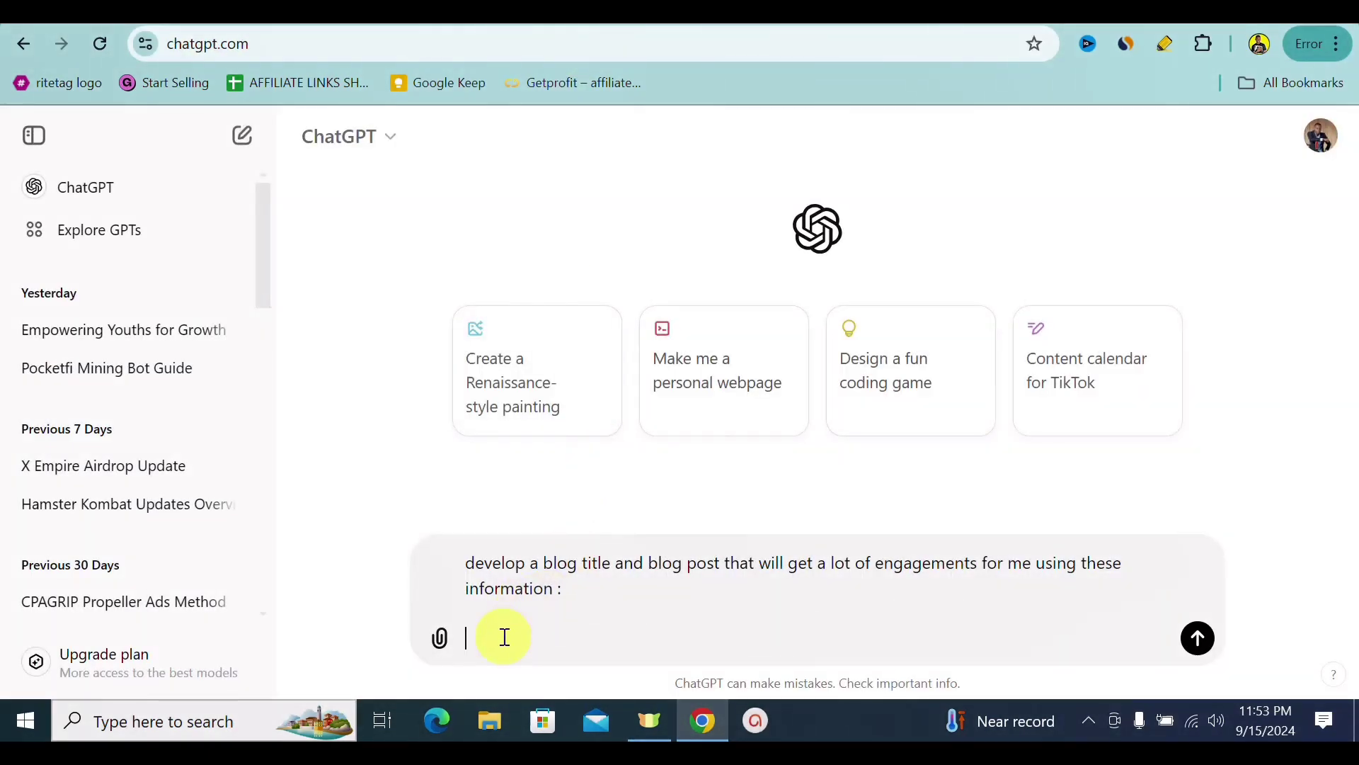
key(ctrl+v)
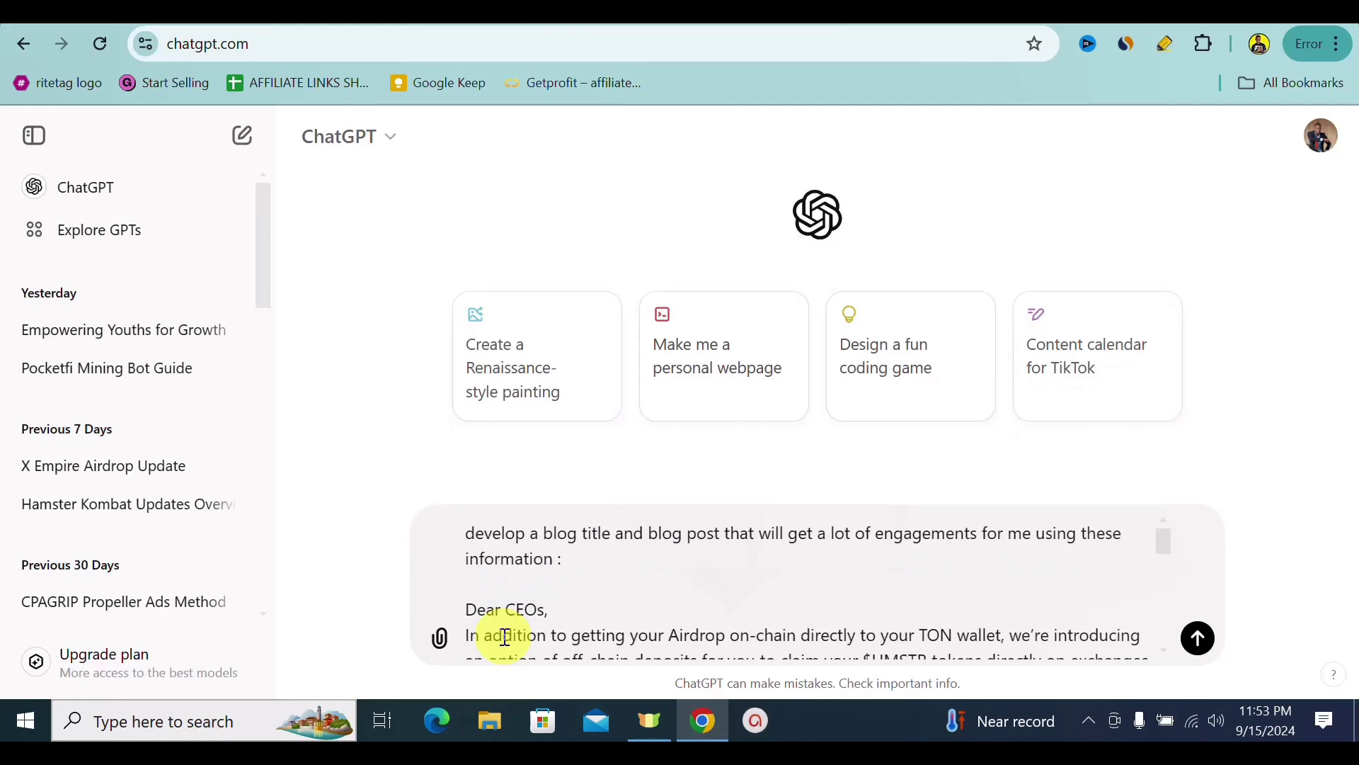
scroll(505, 636, down, 10)
scroll(505, 636, down, 2)
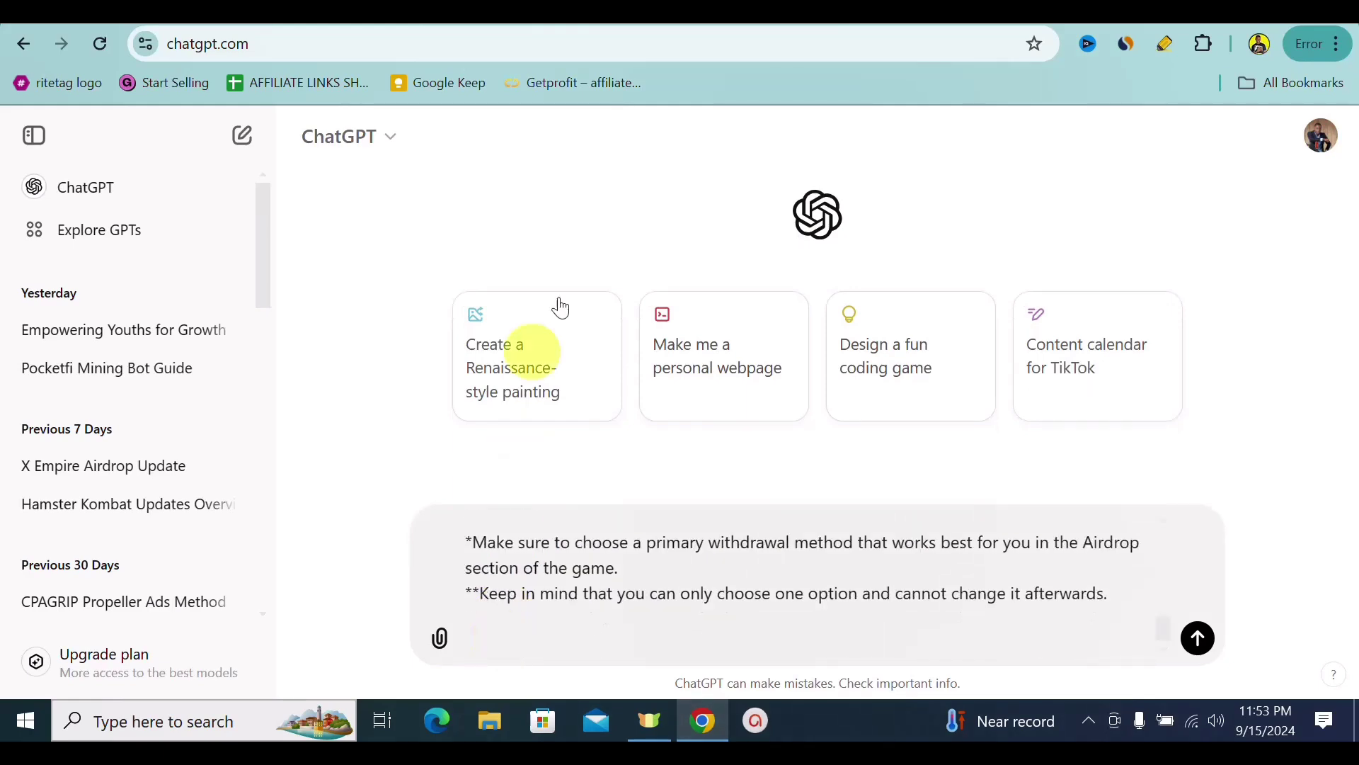
Return to the Hamster Kombat profile on X and open the full Sep 14 "Happy Saturday, CEOs!" post.
key(ctrl+Tab)
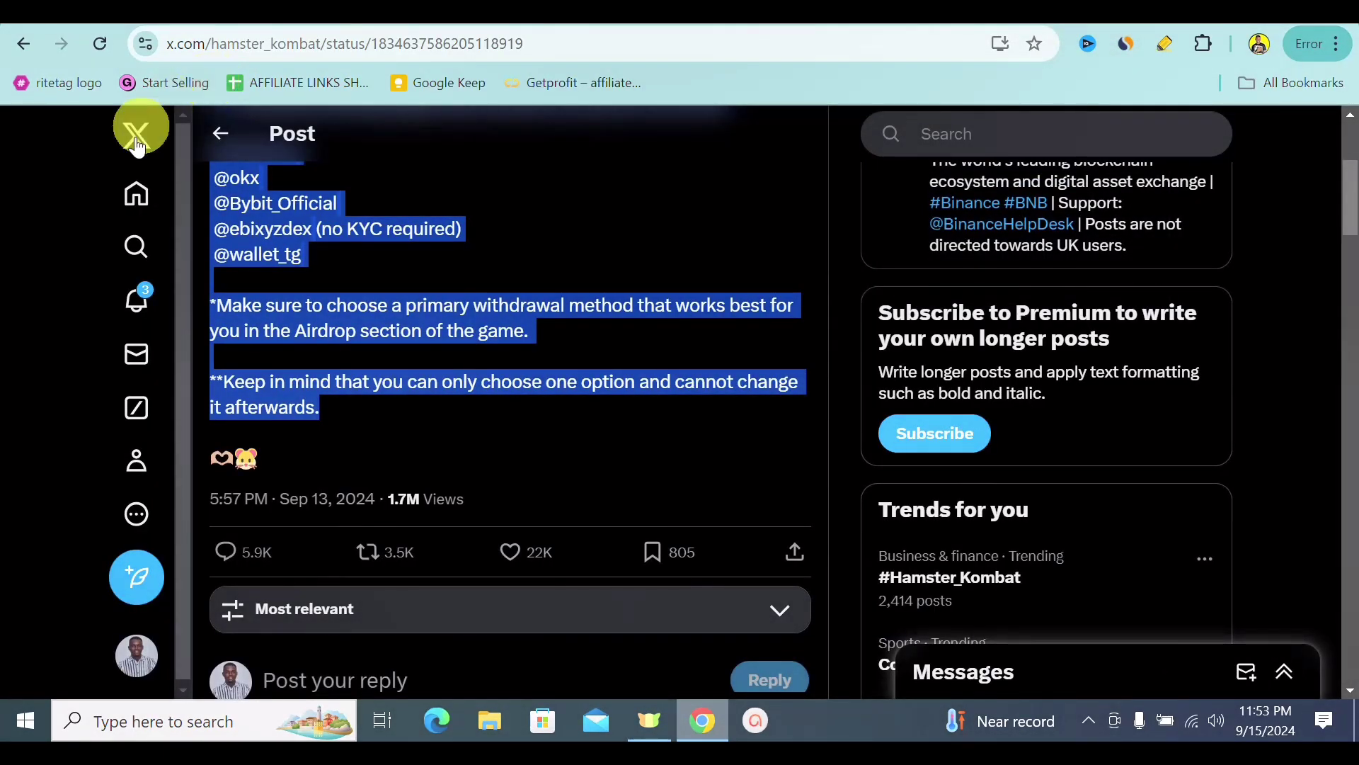
click(216, 144)
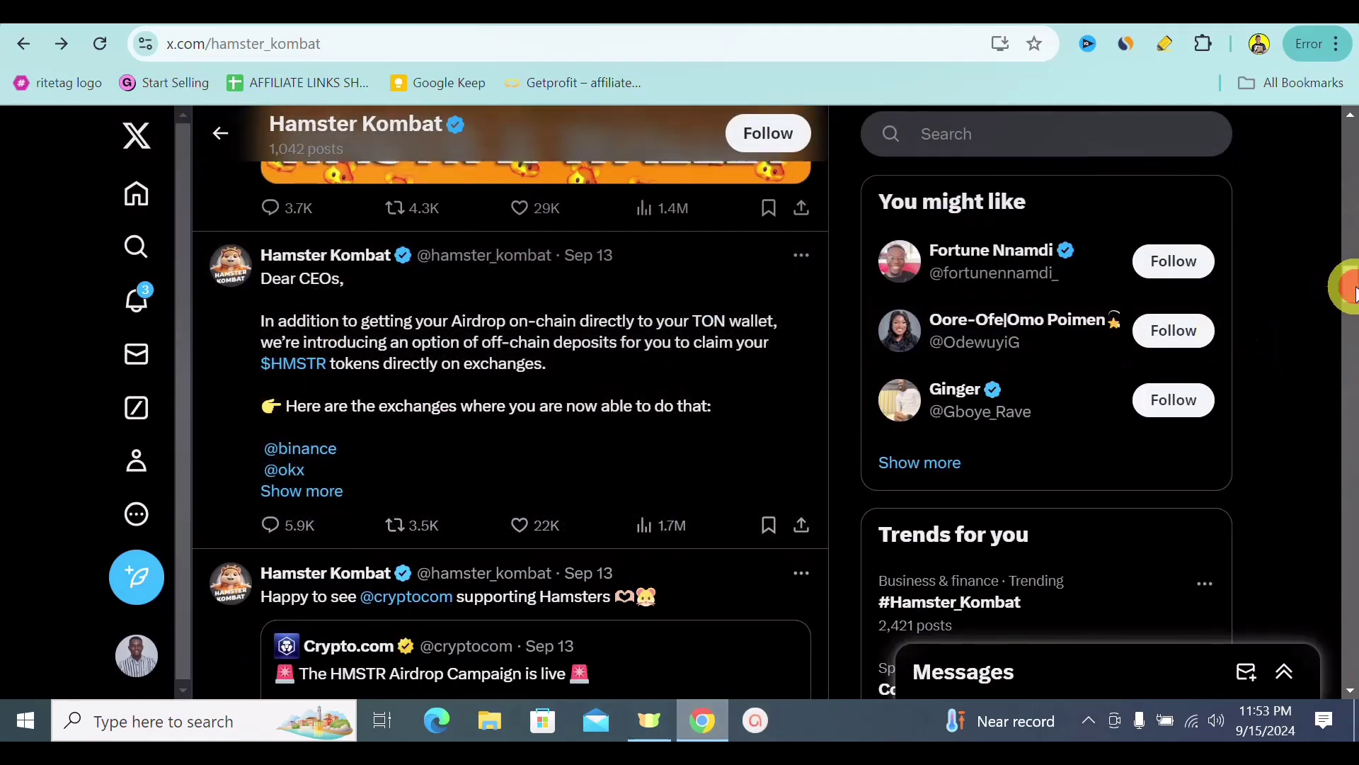
scroll(1344, 267, up, 6)
scroll(1345, 240, up, 4)
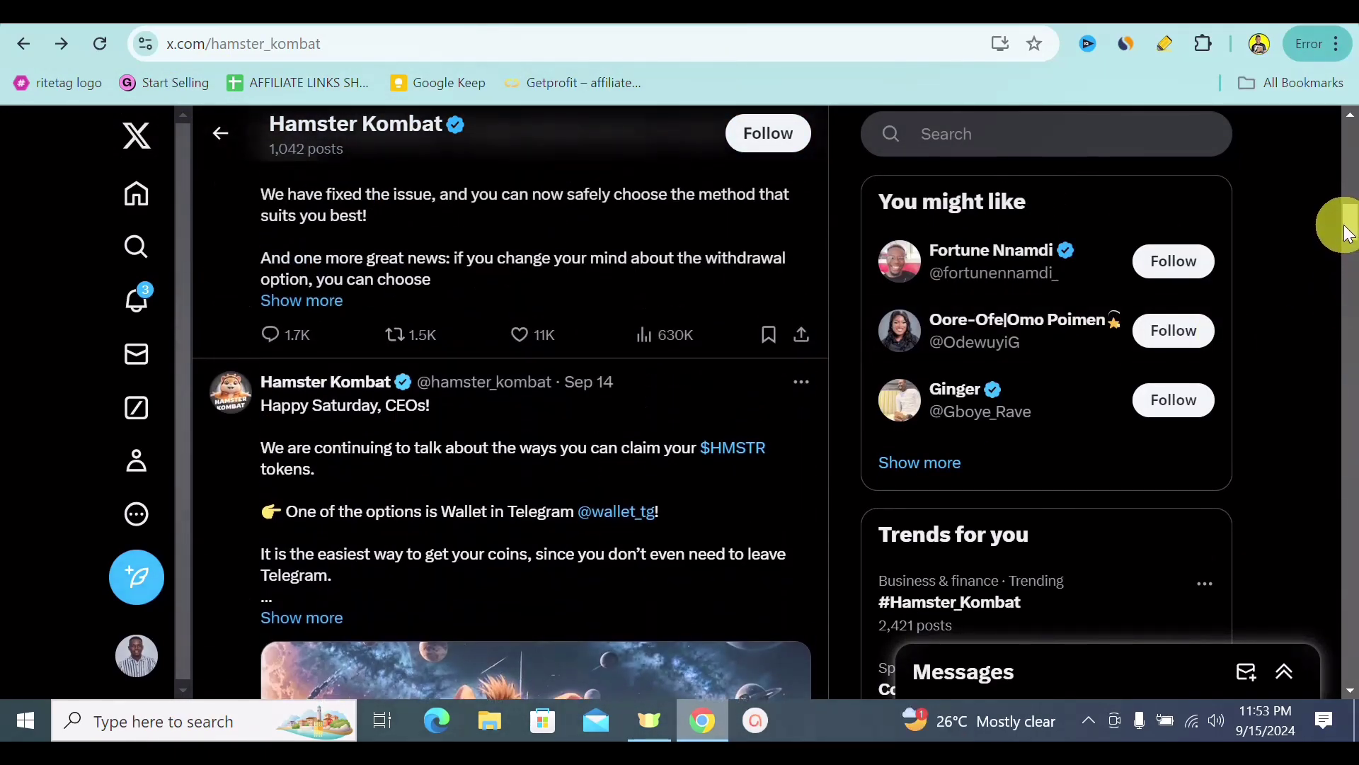
scroll(1345, 234, down, 2)
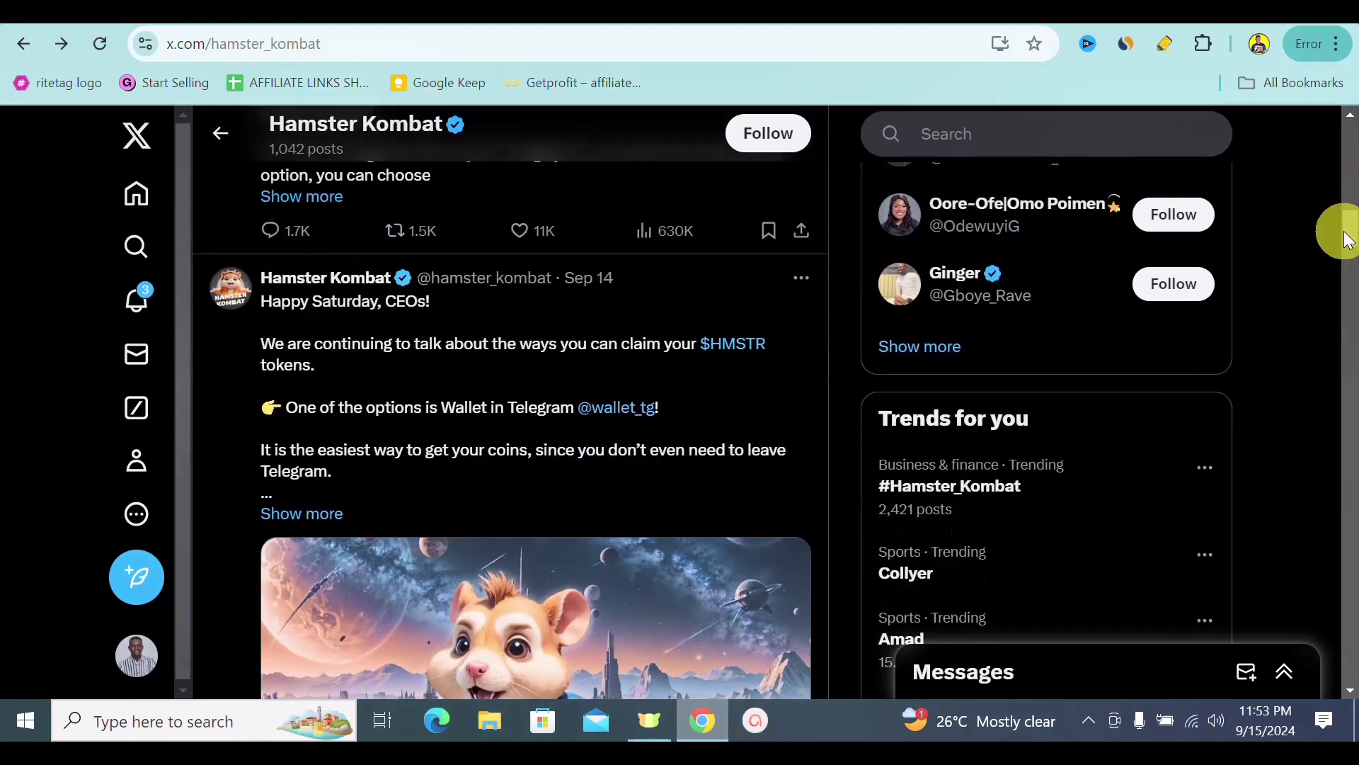
click(320, 515)
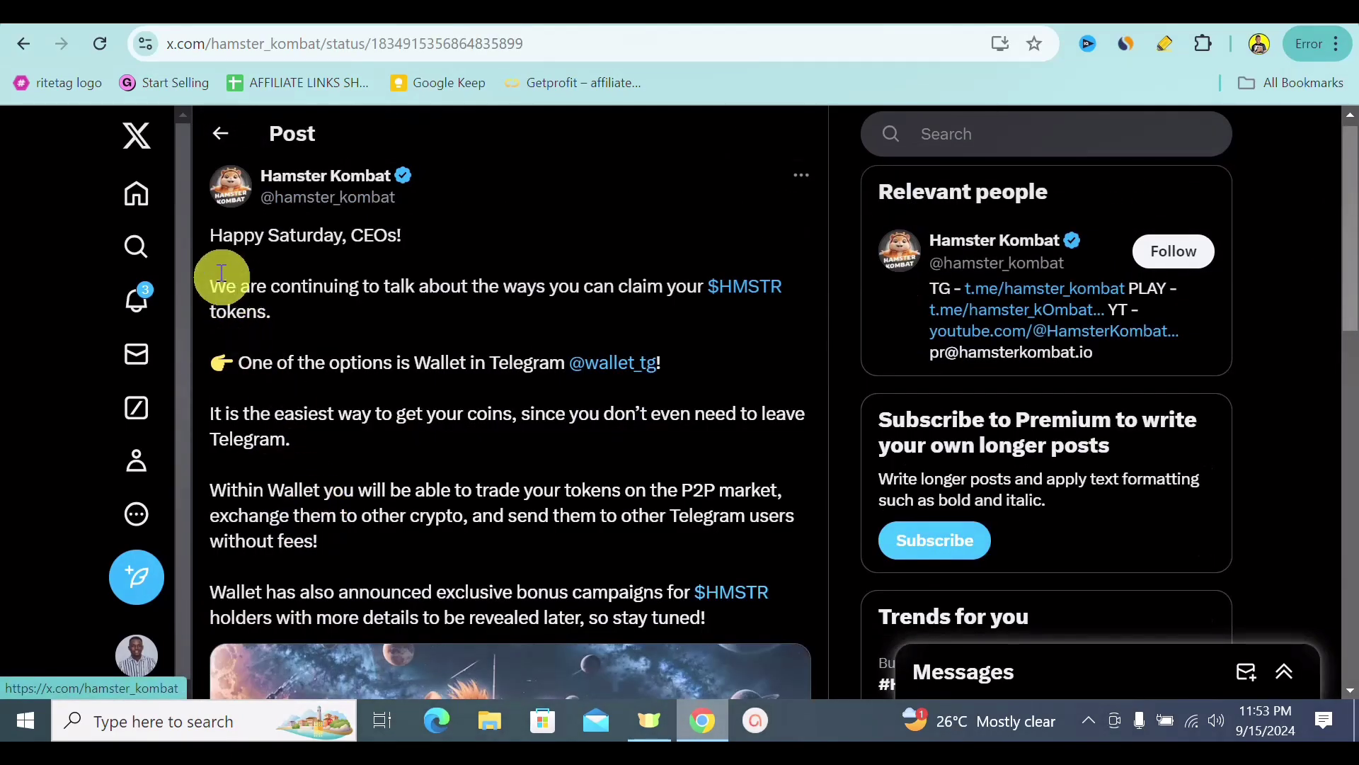
Copy the full "Happy Saturday, CEOs!" text and paste it at the end of the unsent ChatGPT prompt.
drag(211, 230, 716, 621)
right_click(536, 492)
click(623, 199)
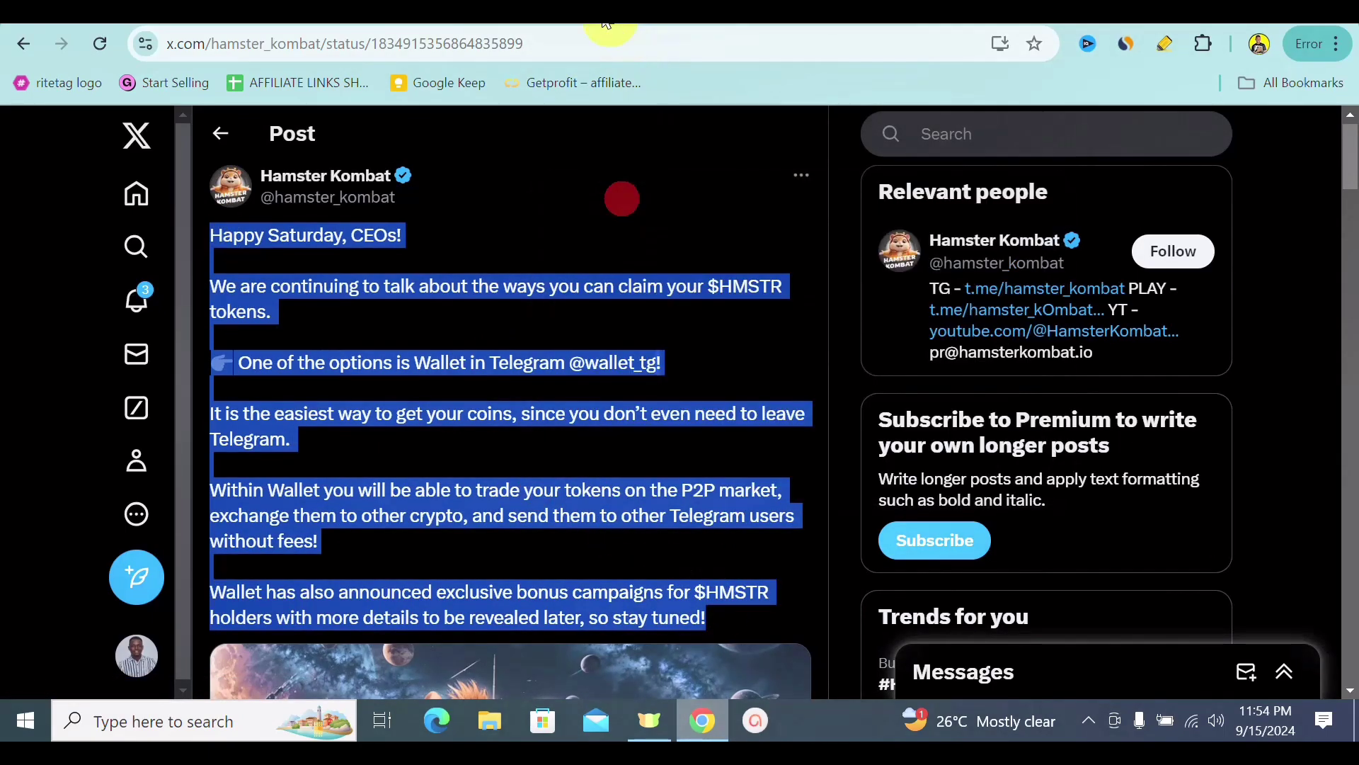
key(ctrl+Tab)
click(479, 628)
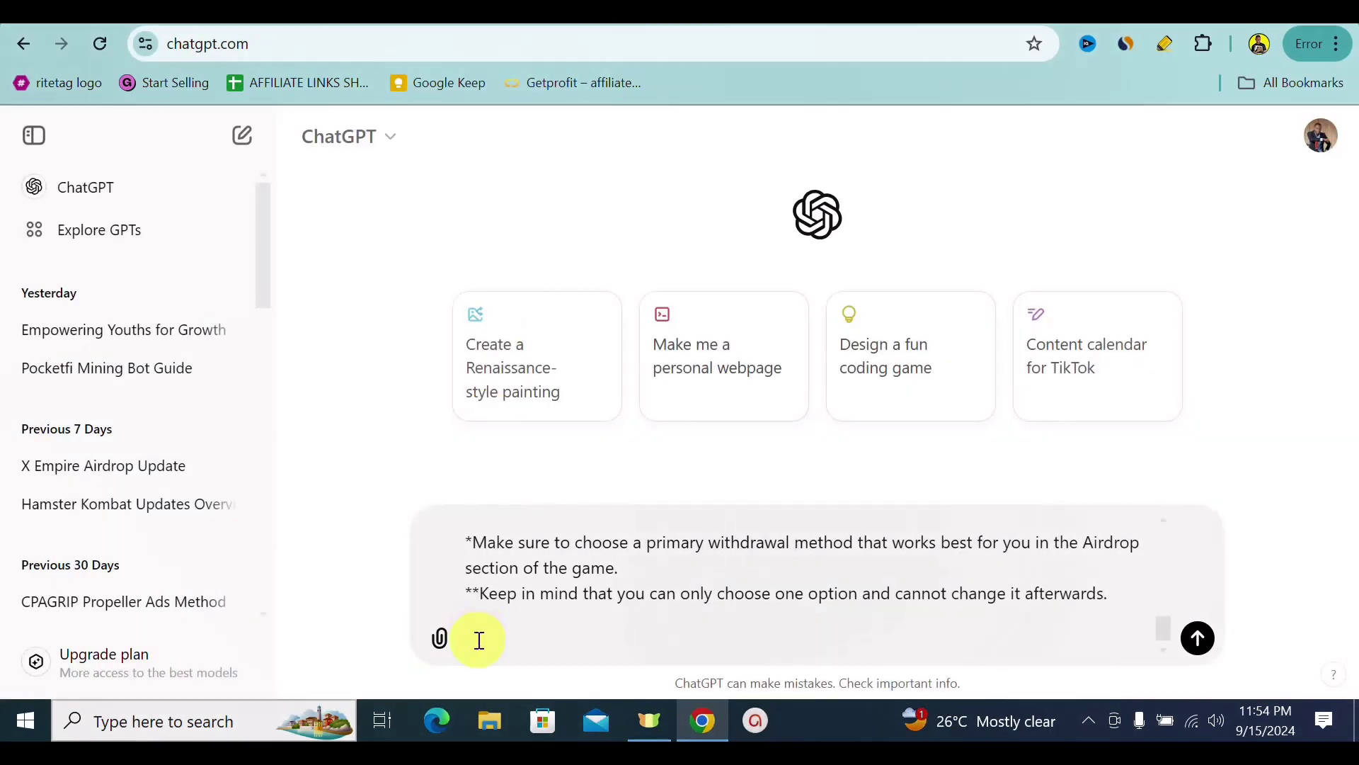
key(ctrl+v)
scroll(479, 641, down, 5)
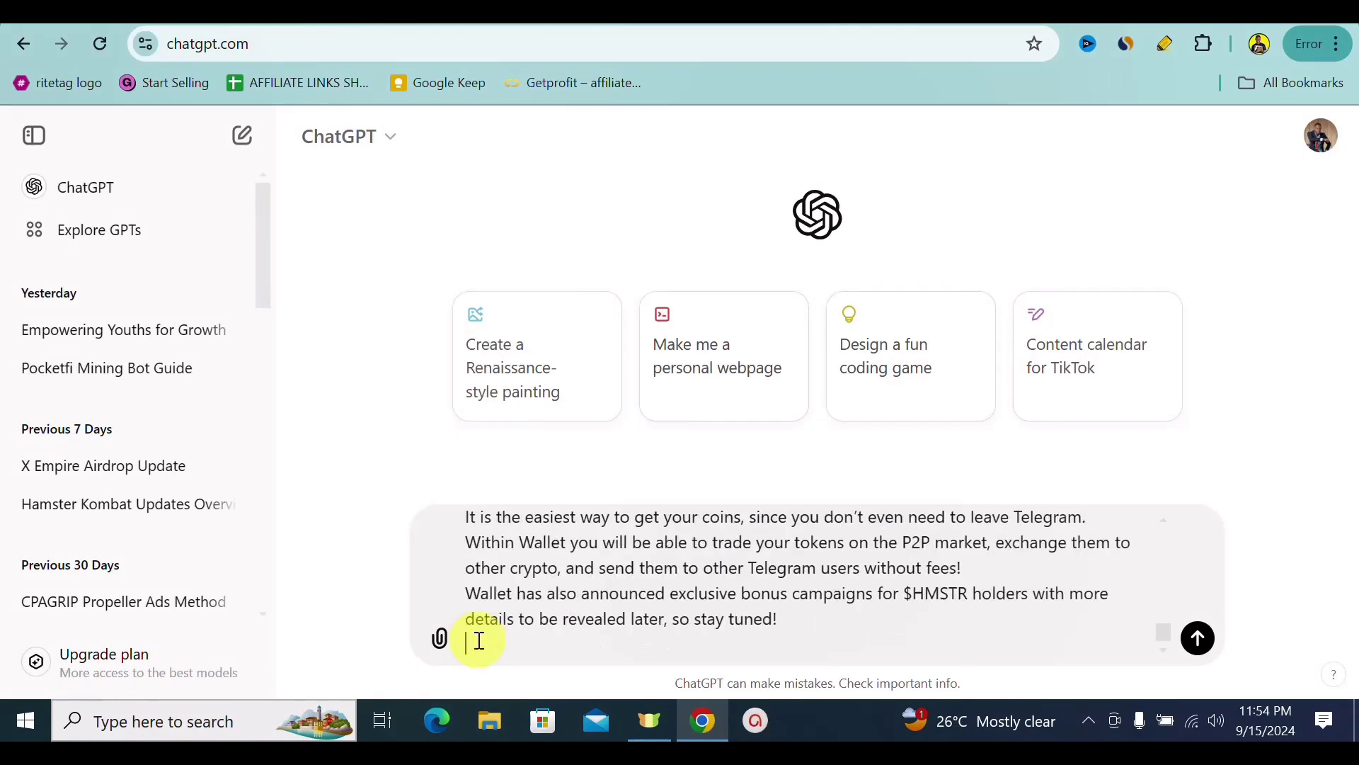
Return to the Hamster Kombat profile on X and open the full Sep 15 "gm CEOs" post about withdrawal options.
key(ctrl+shift+Tab)
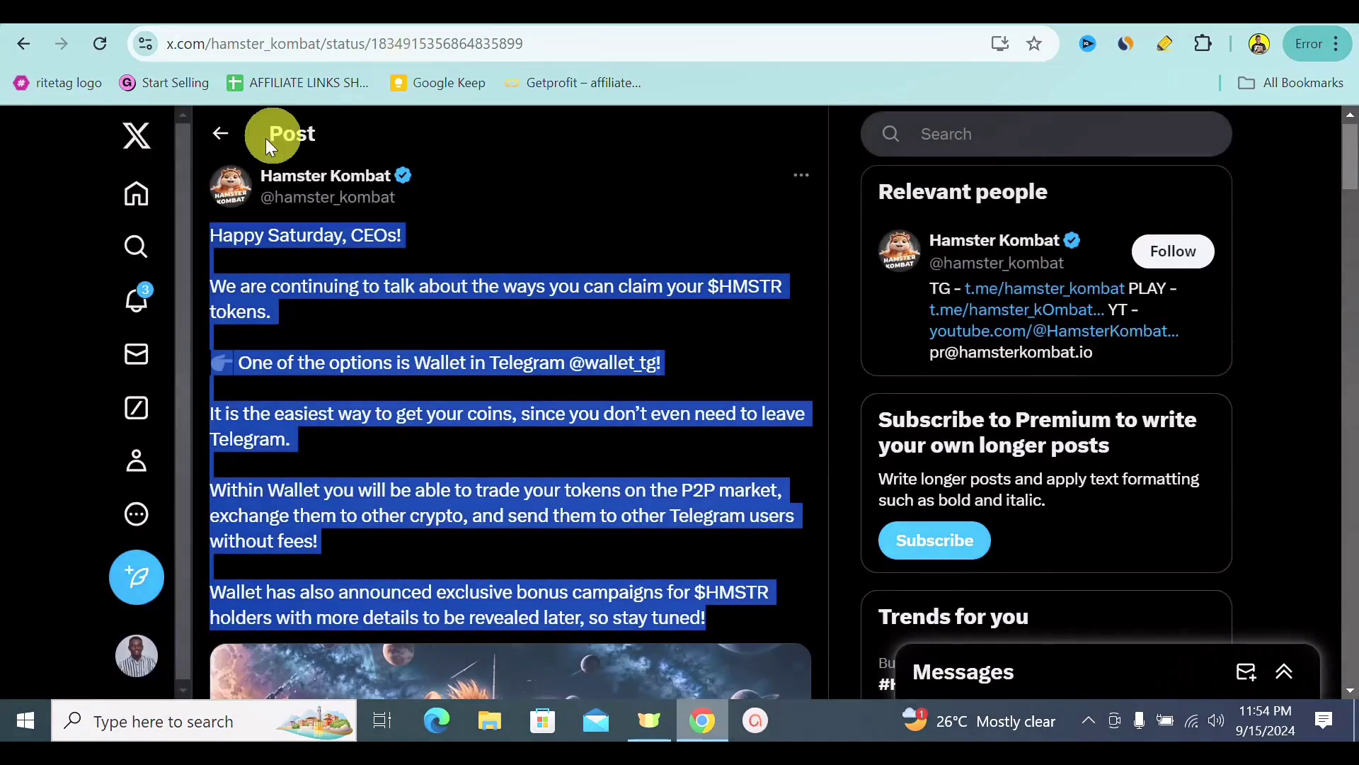
click(223, 153)
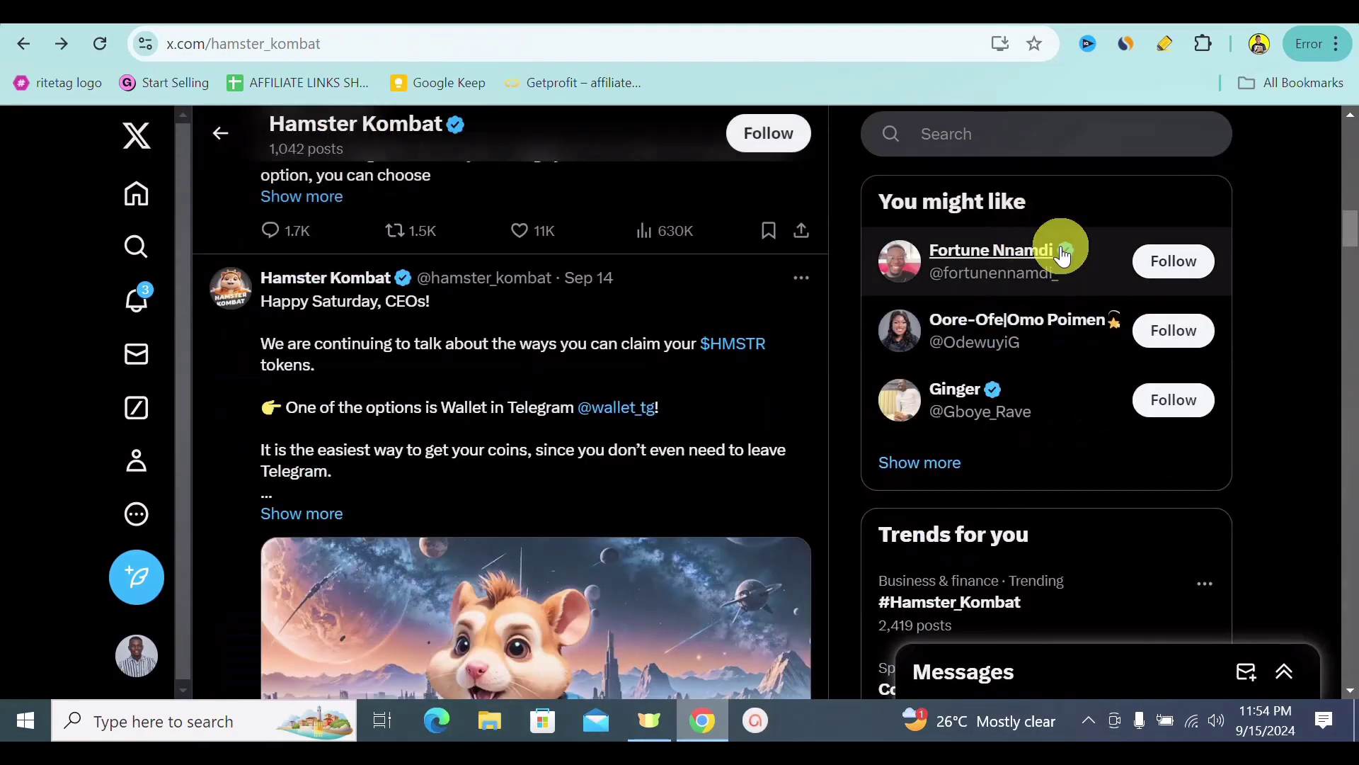
scroll(1338, 213, up, 8)
mouse_move(1342, 202)
mouse_down()
mouse_move(1335, 158)
mouse_move(1340, 234)
mouse_move(1349, 221)
mouse_up()
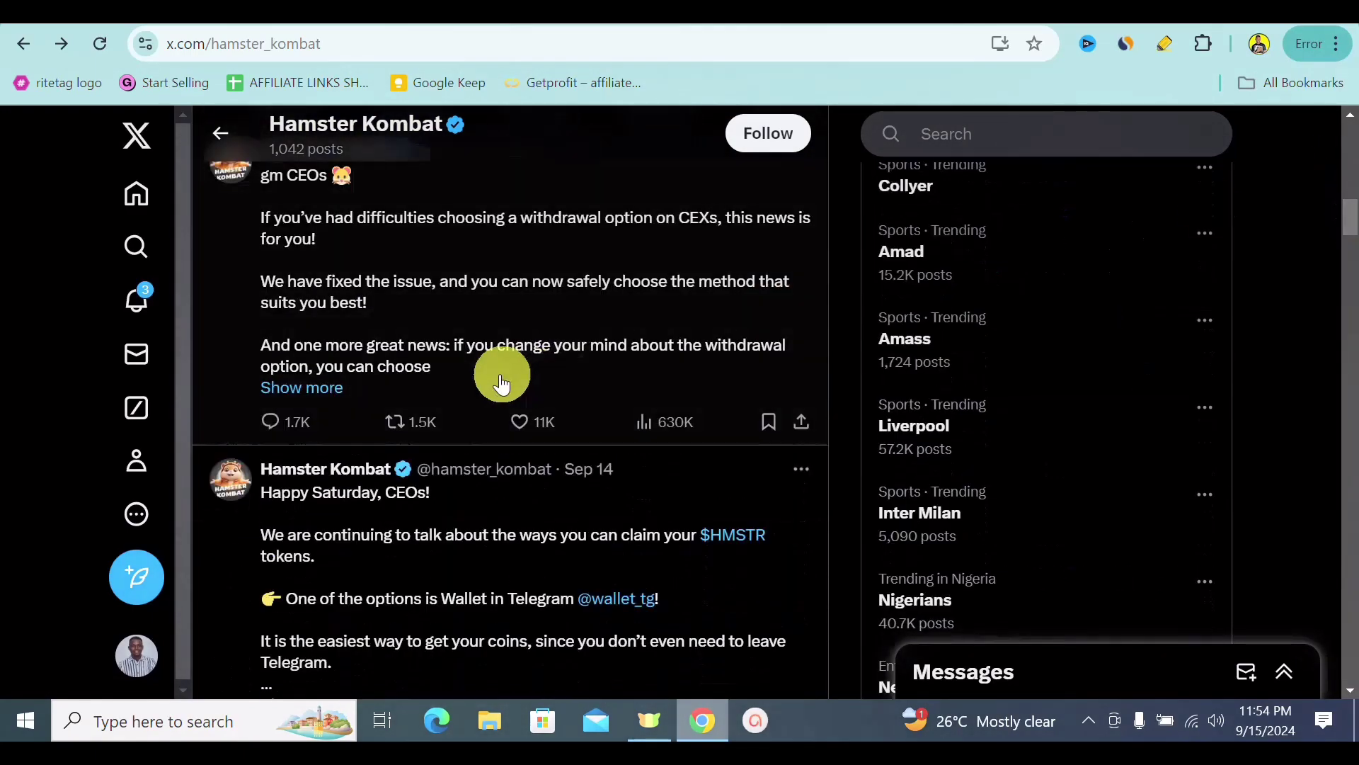
click(330, 389)
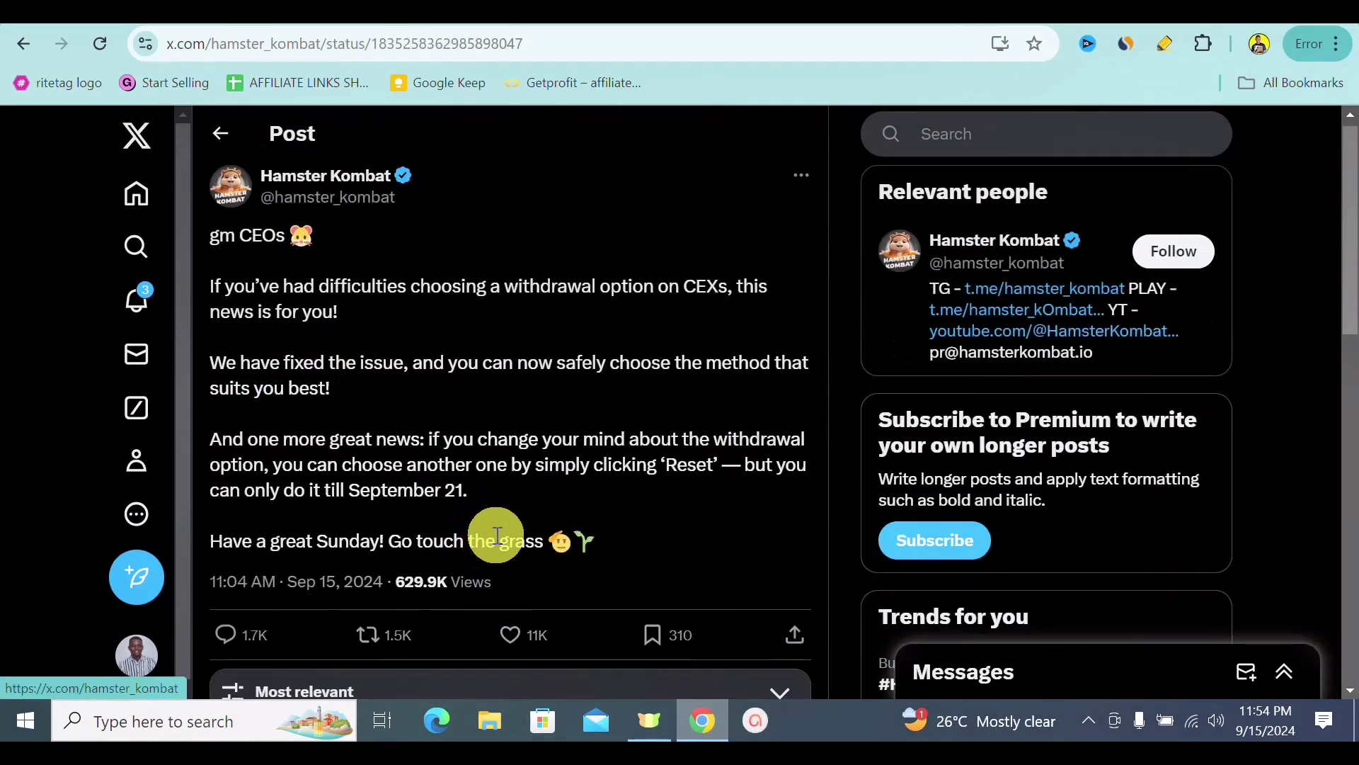
Copy the full "gm CEOs" text and paste it at the end of the unsent ChatGPT prompt.
drag(597, 538, 206, 231)
right_click(334, 300)
click(333, 303)
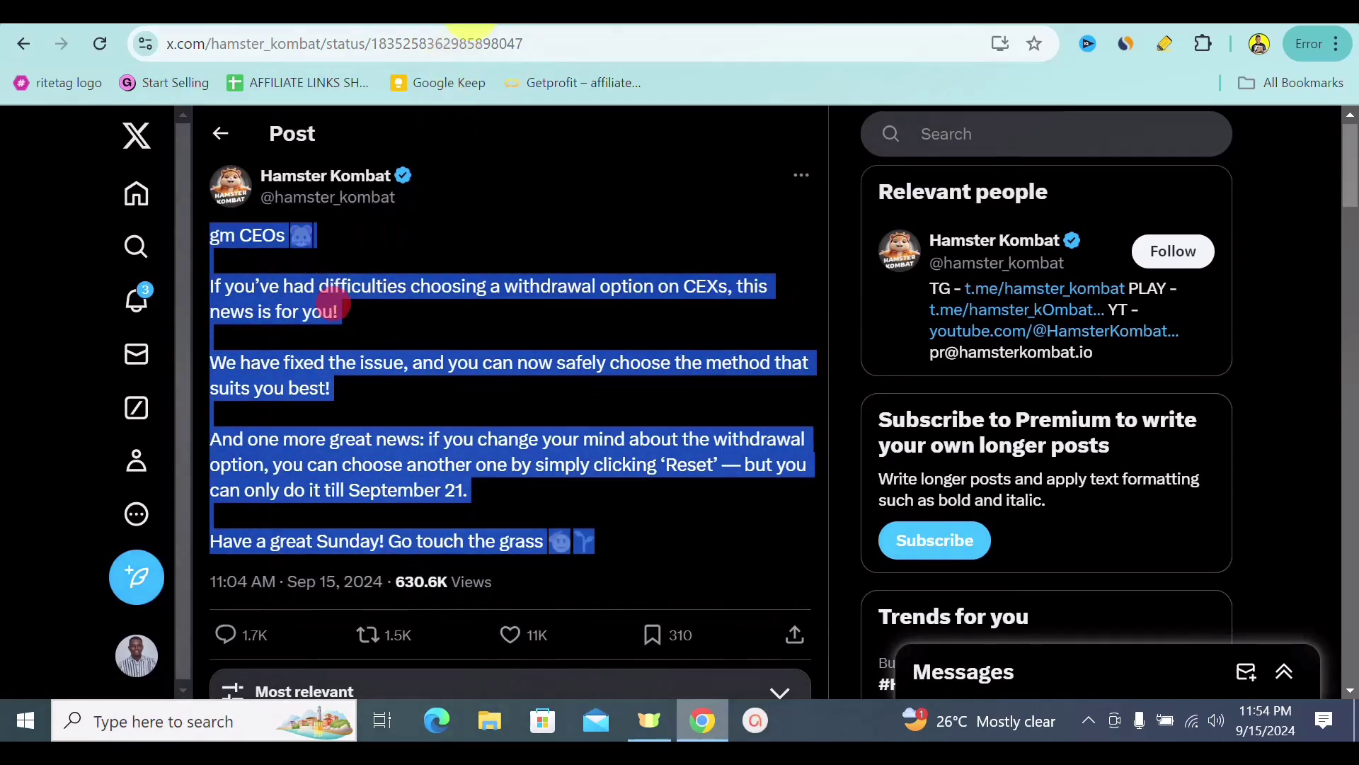
key(ctrl+Tab)
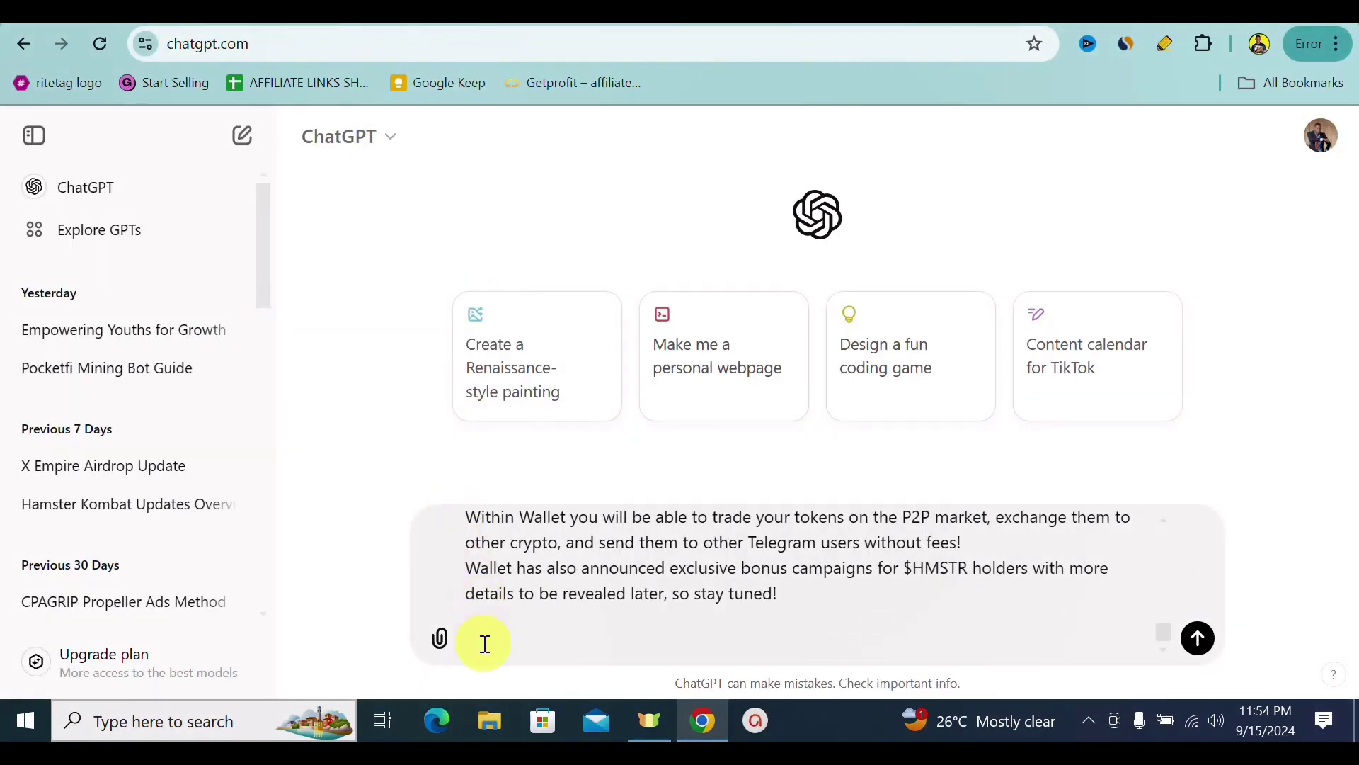
key(ctrl+v)
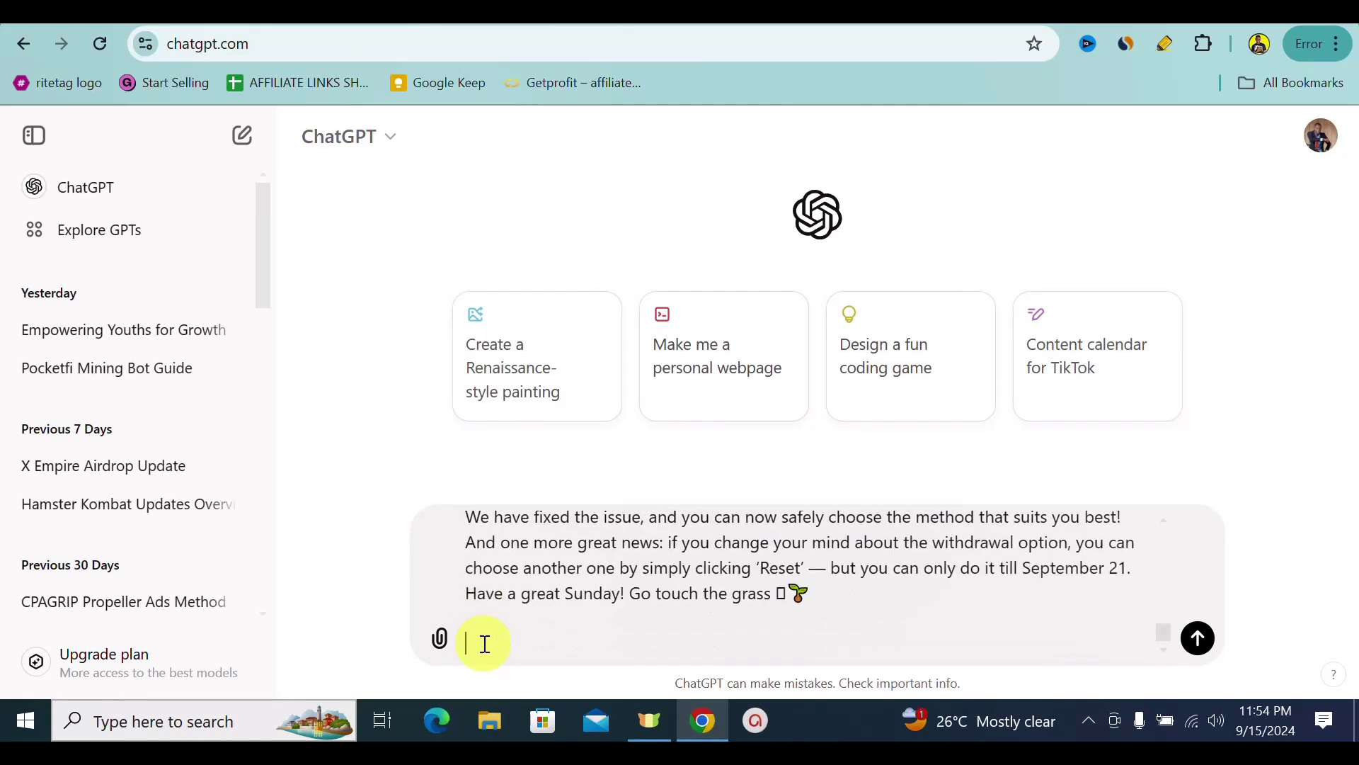
Add an instruction for a very clickbait title and 1000+-word blog post with sub topics in simple English, send it, and review the response.
key(ctrl+v)
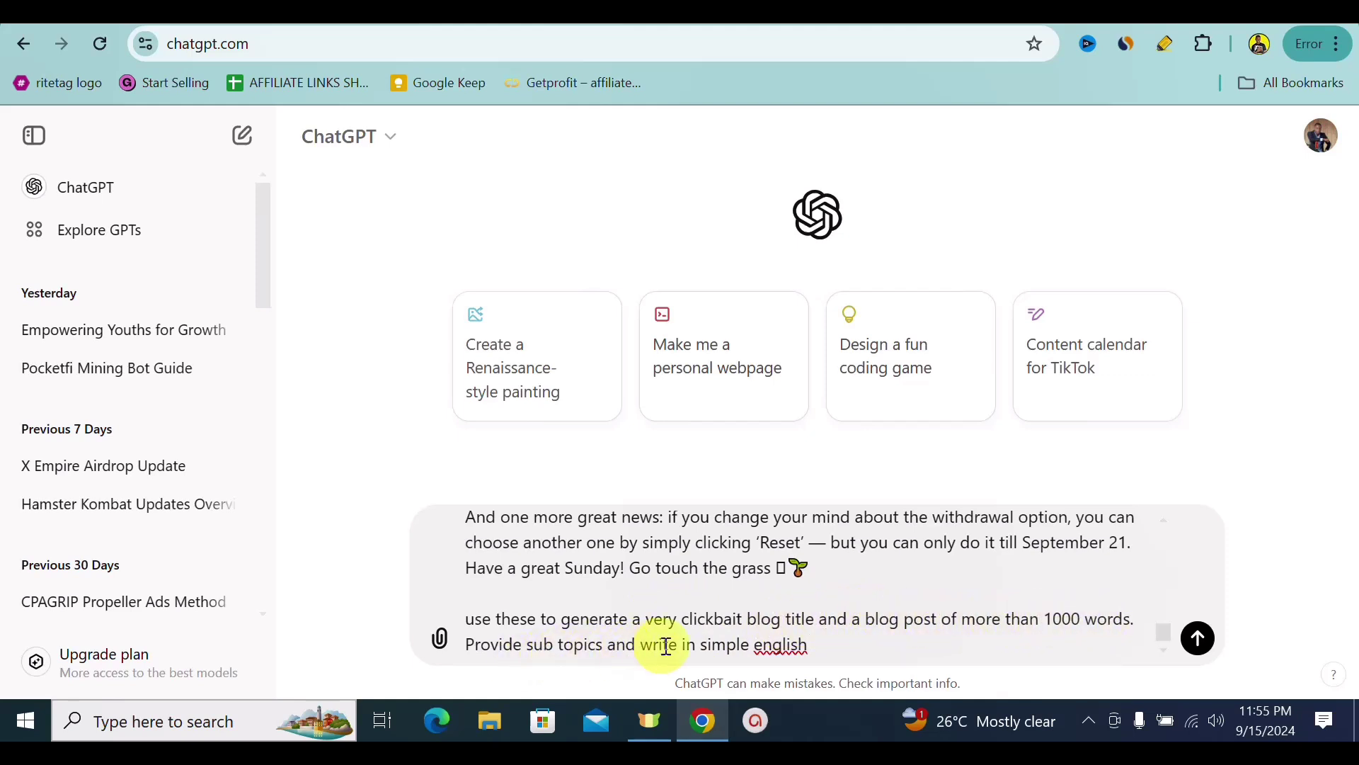
click(1202, 641)
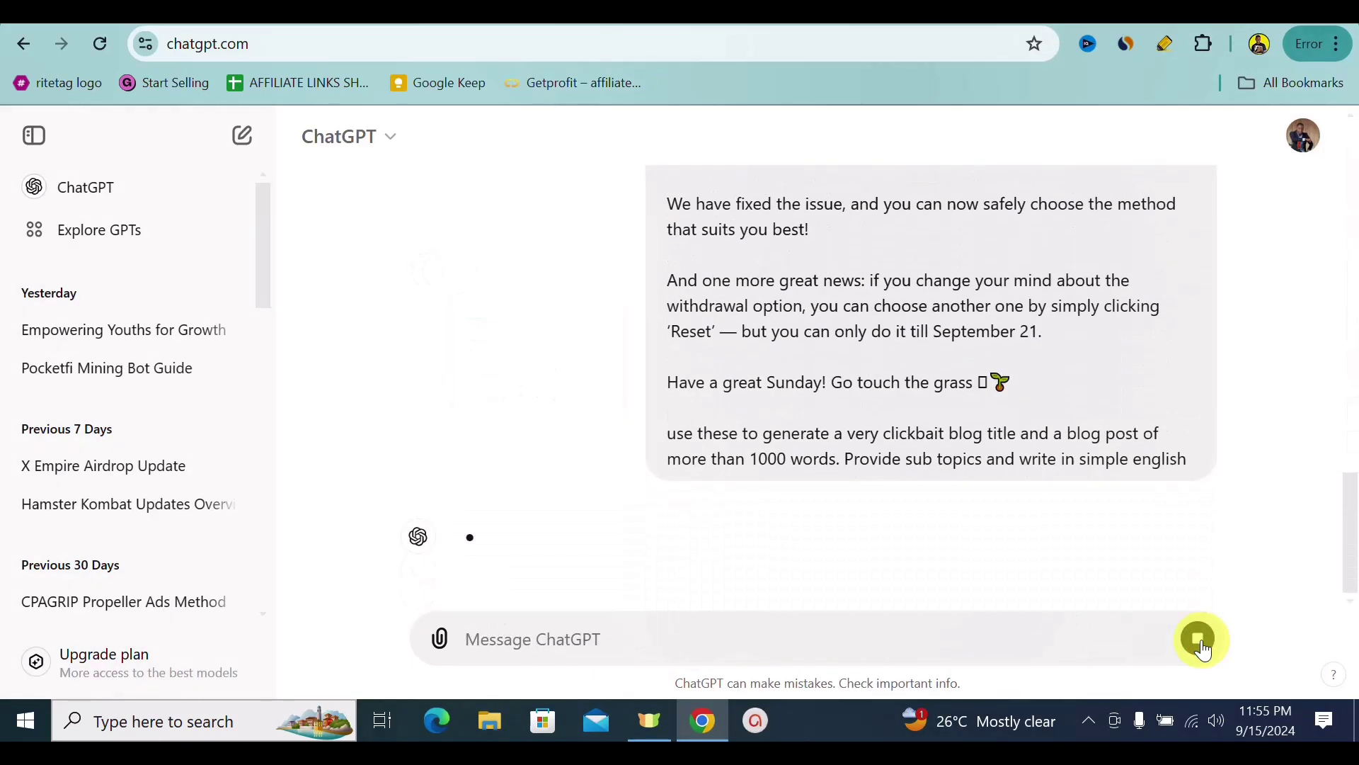
drag(1351, 188, 1349, 582)
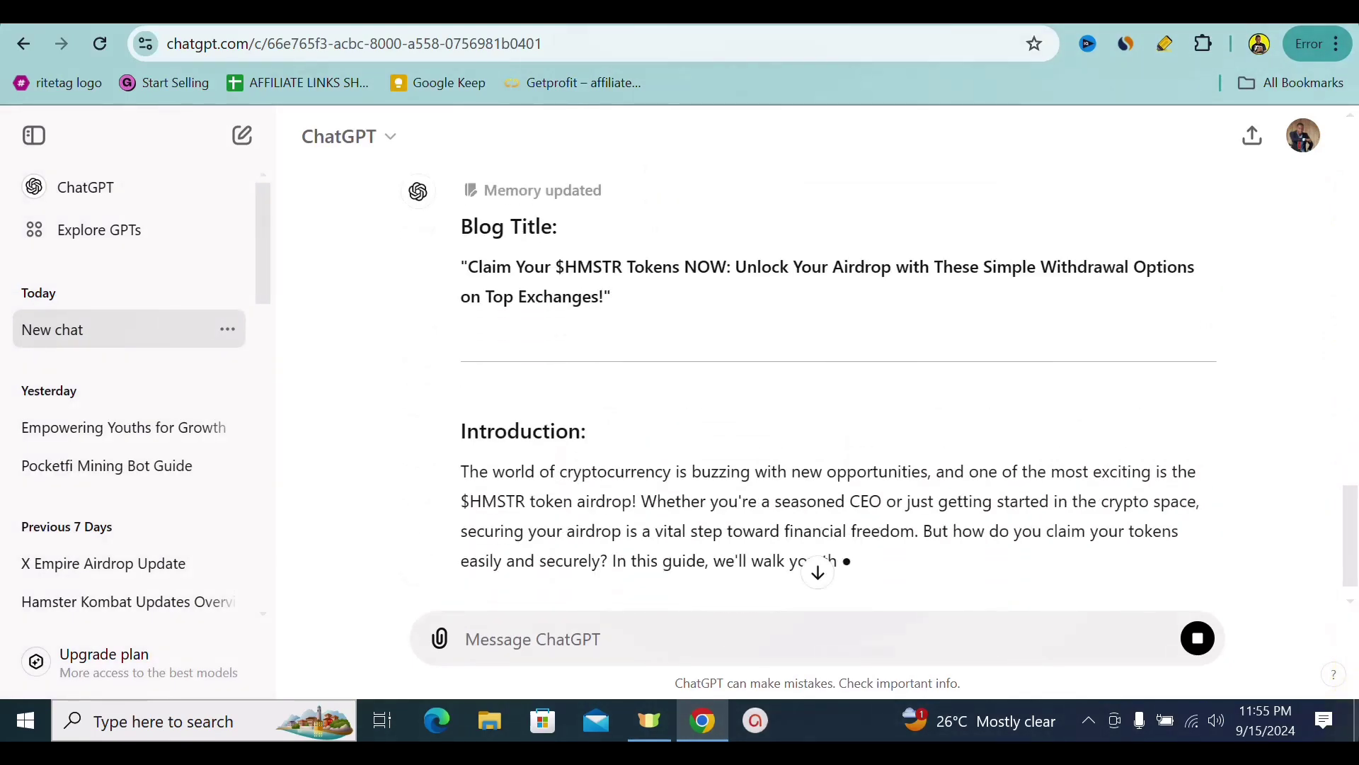
drag(1348, 501, 1352, 633)
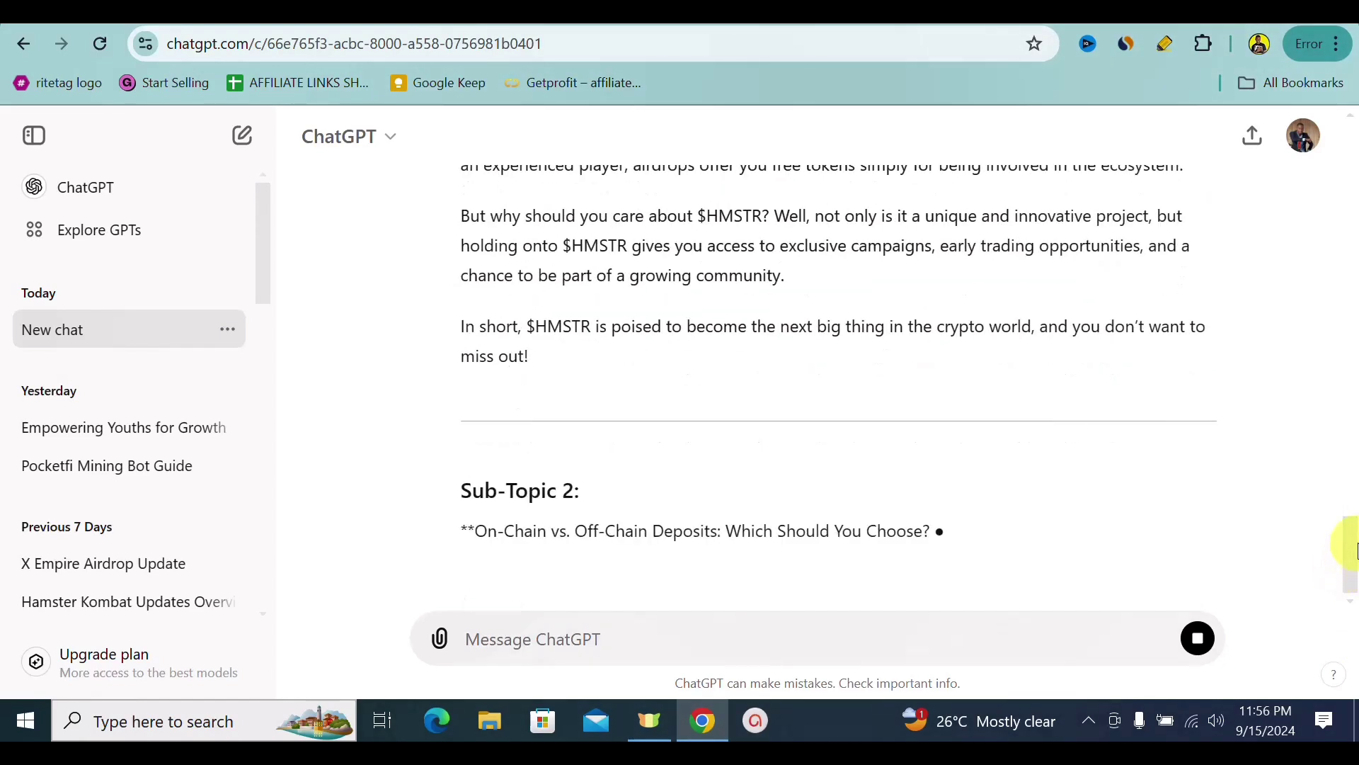
drag(1351, 546, 1357, 683)
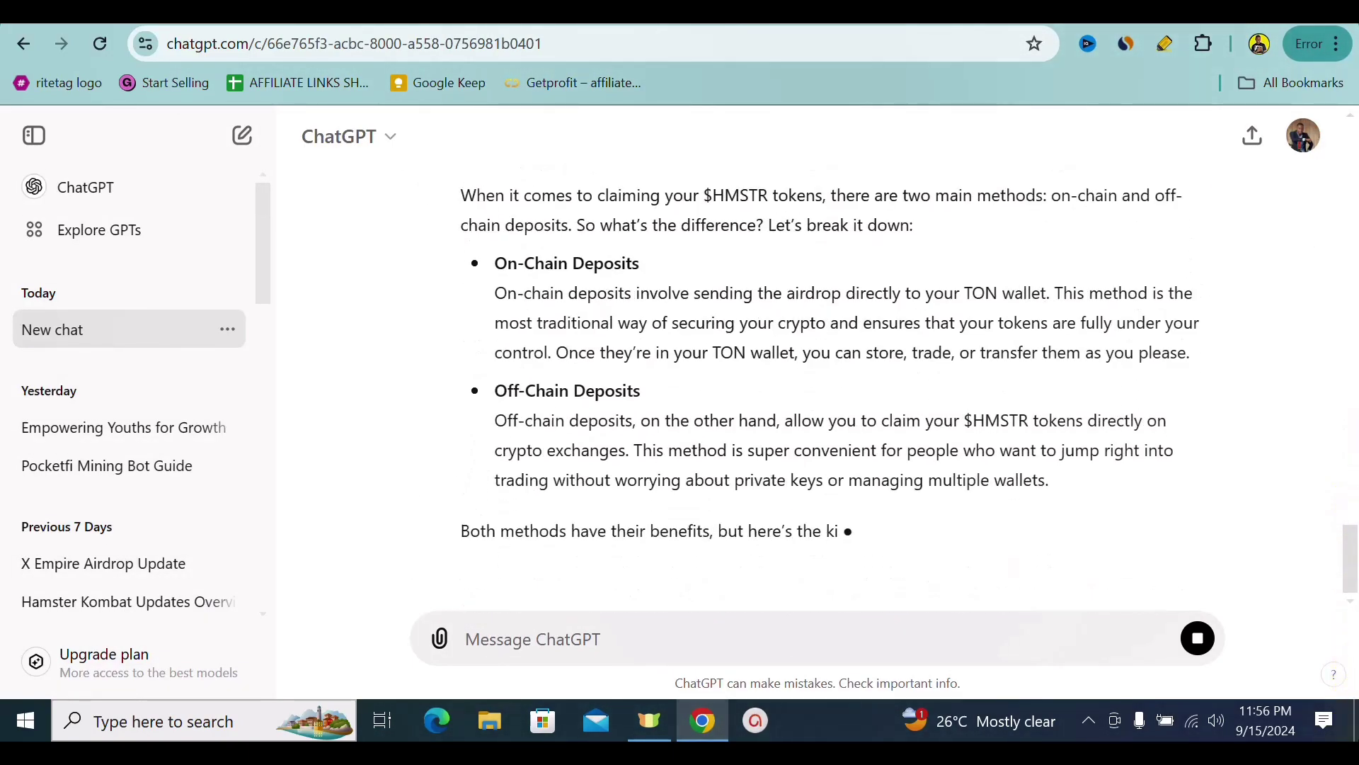
scroll(1336, 576, up, 15)
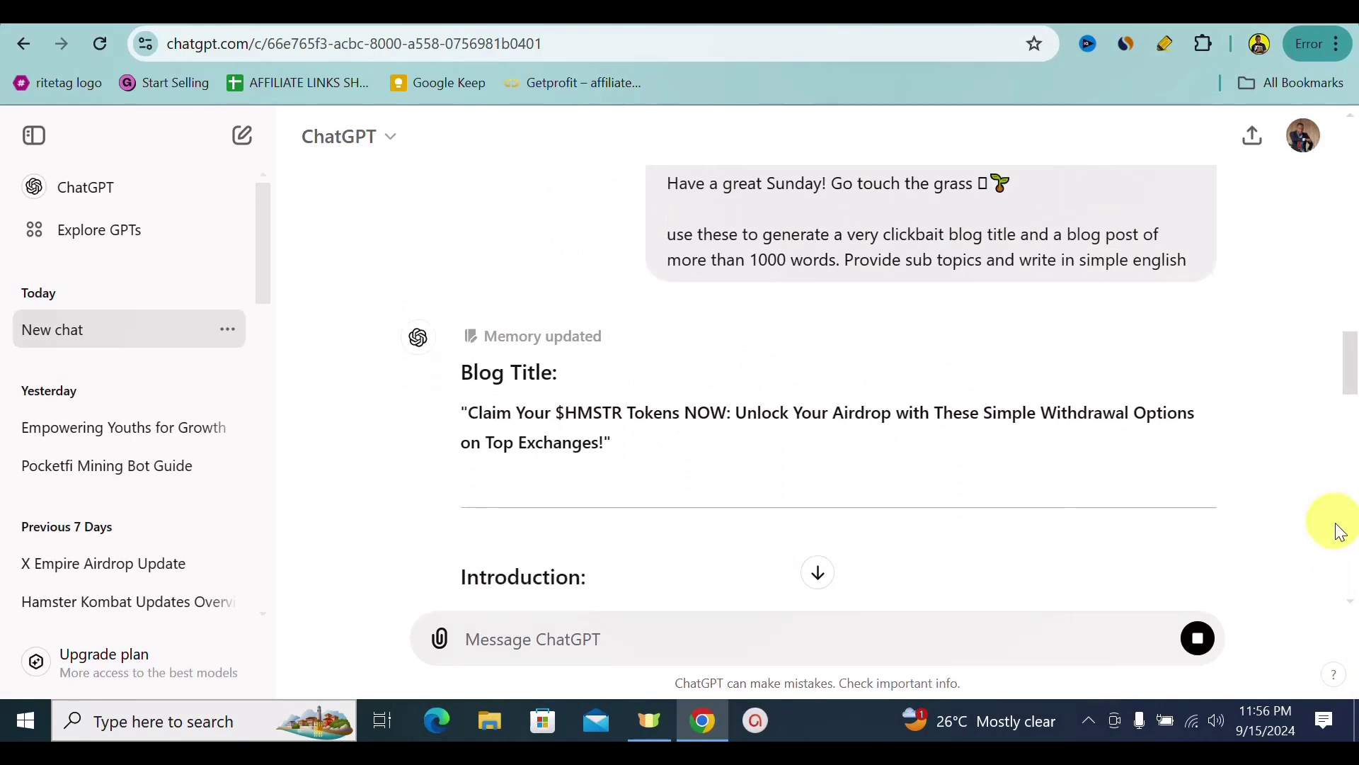
Switch to Vocal.media and start creating a new story.
scroll(1336, 530, down, 1)
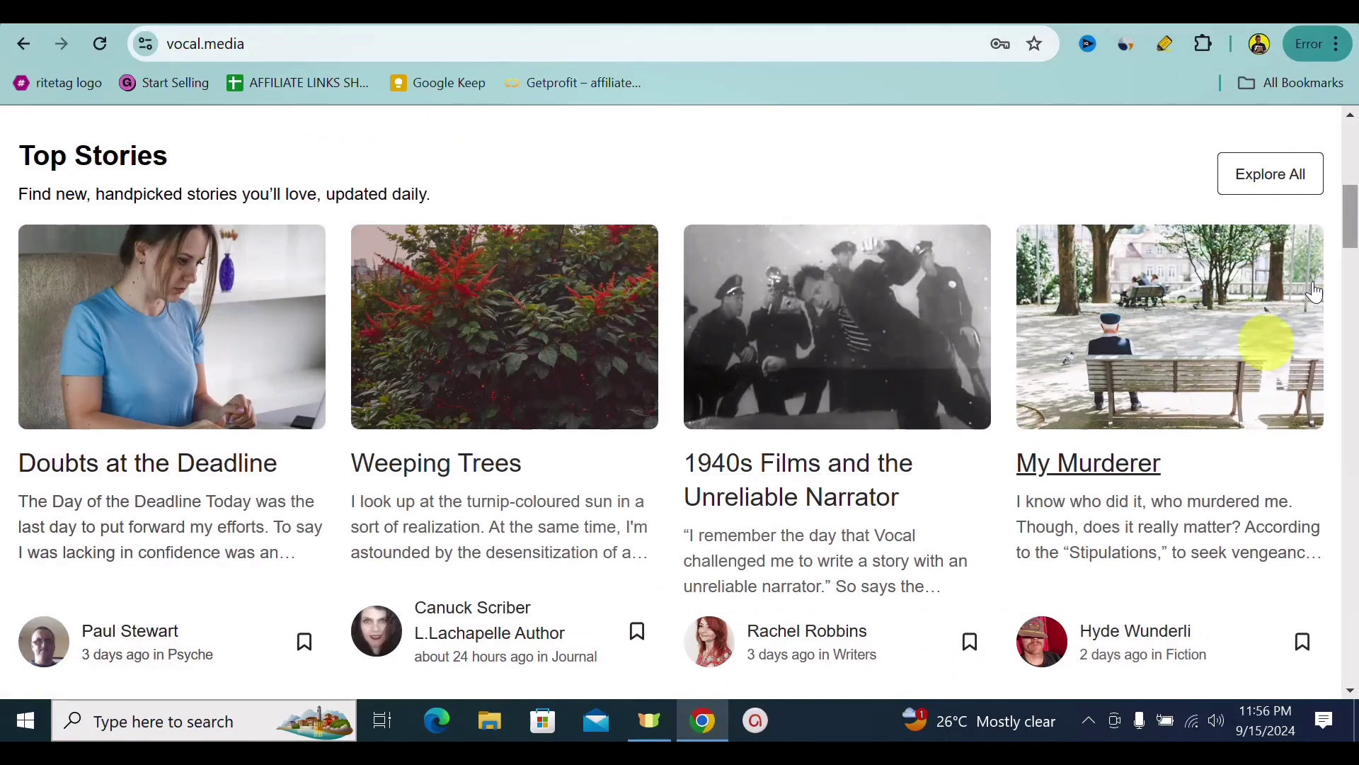
scroll(1349, 192, up, 5)
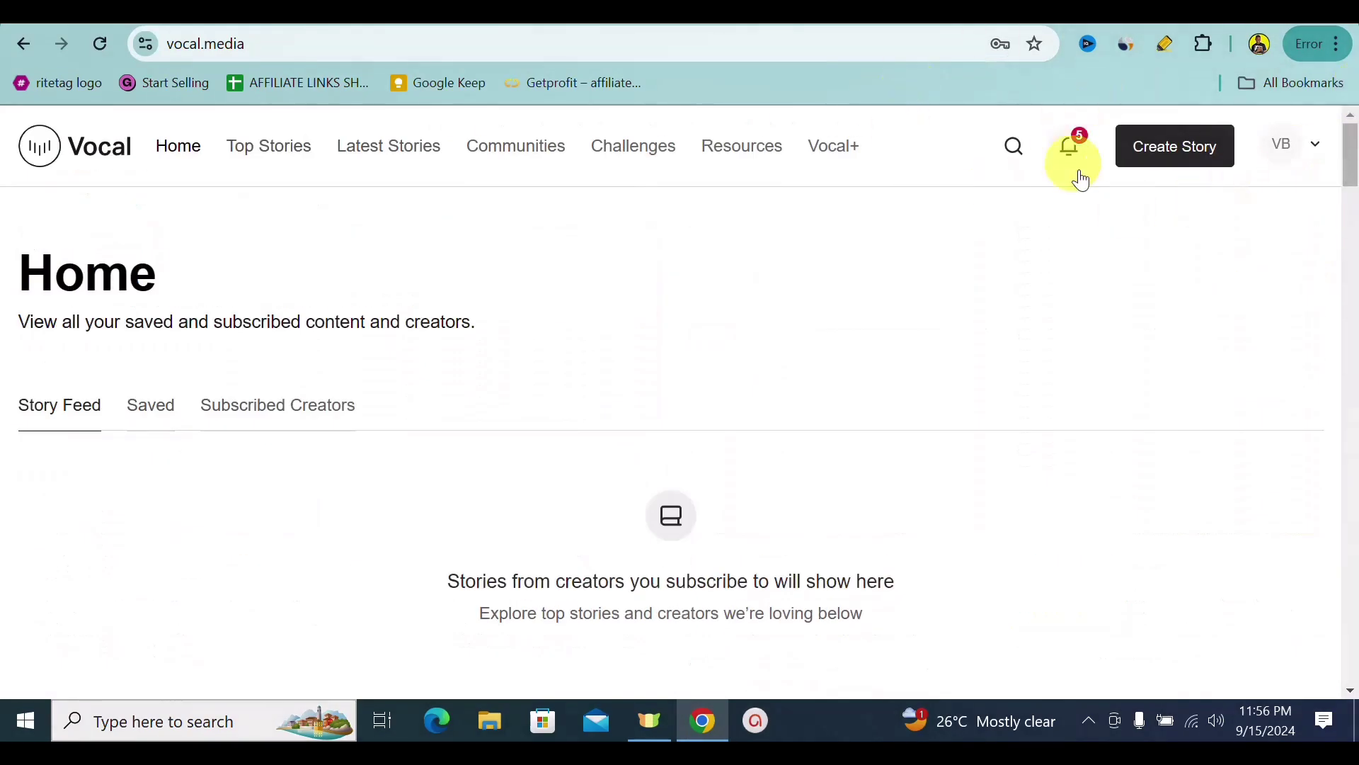
click(1167, 155)
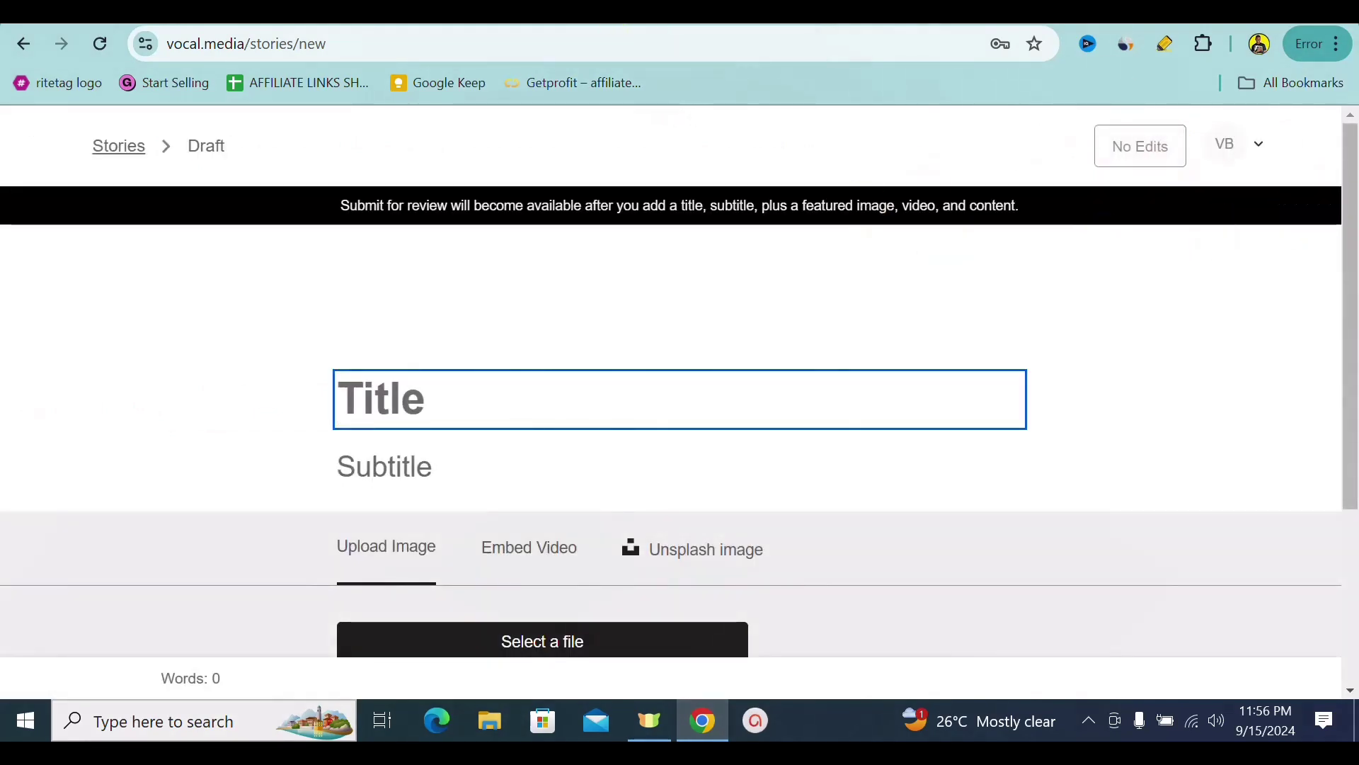
Copy the generated blog title from ChatGPT, without its quotation marks and exclamation mark, and paste it as the Vocal story's subtitle.
key(ctrl+Tab)
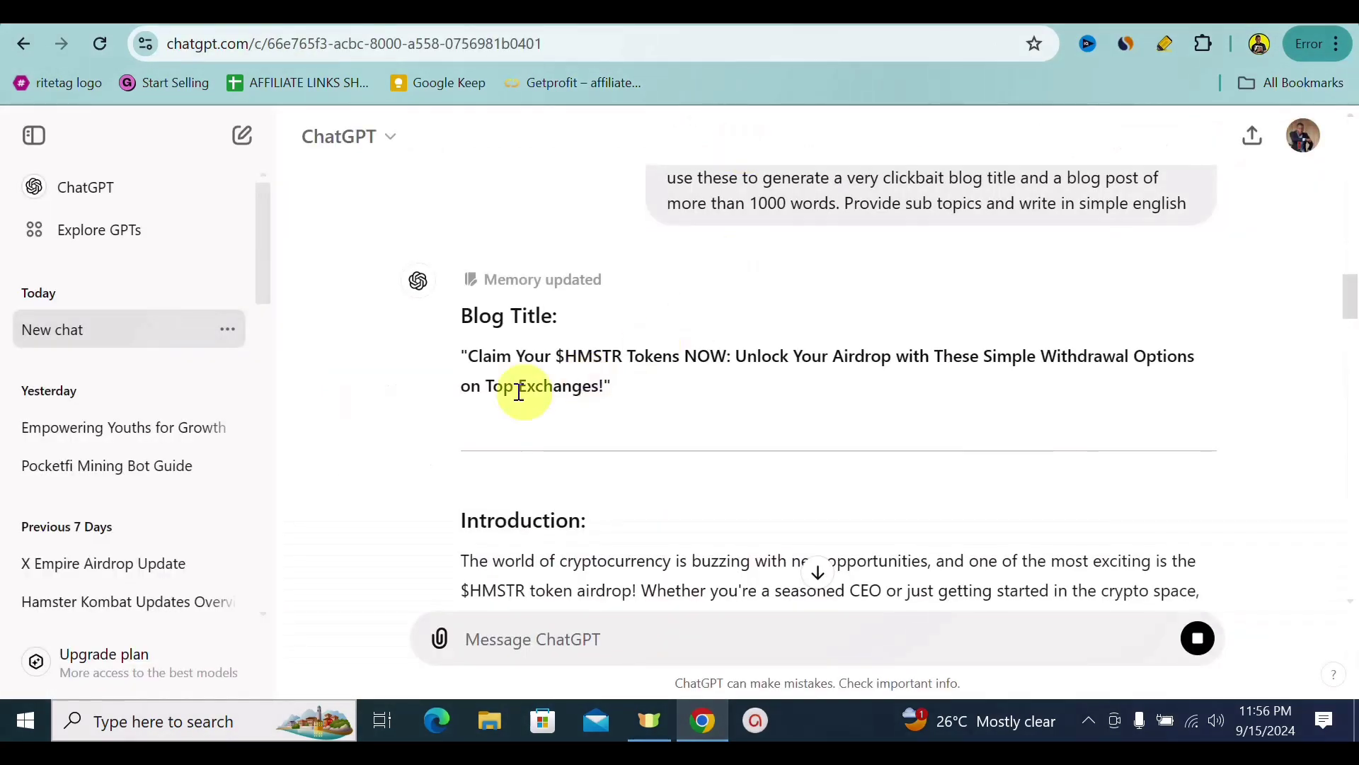
drag(474, 354, 595, 387)
right_click(559, 368)
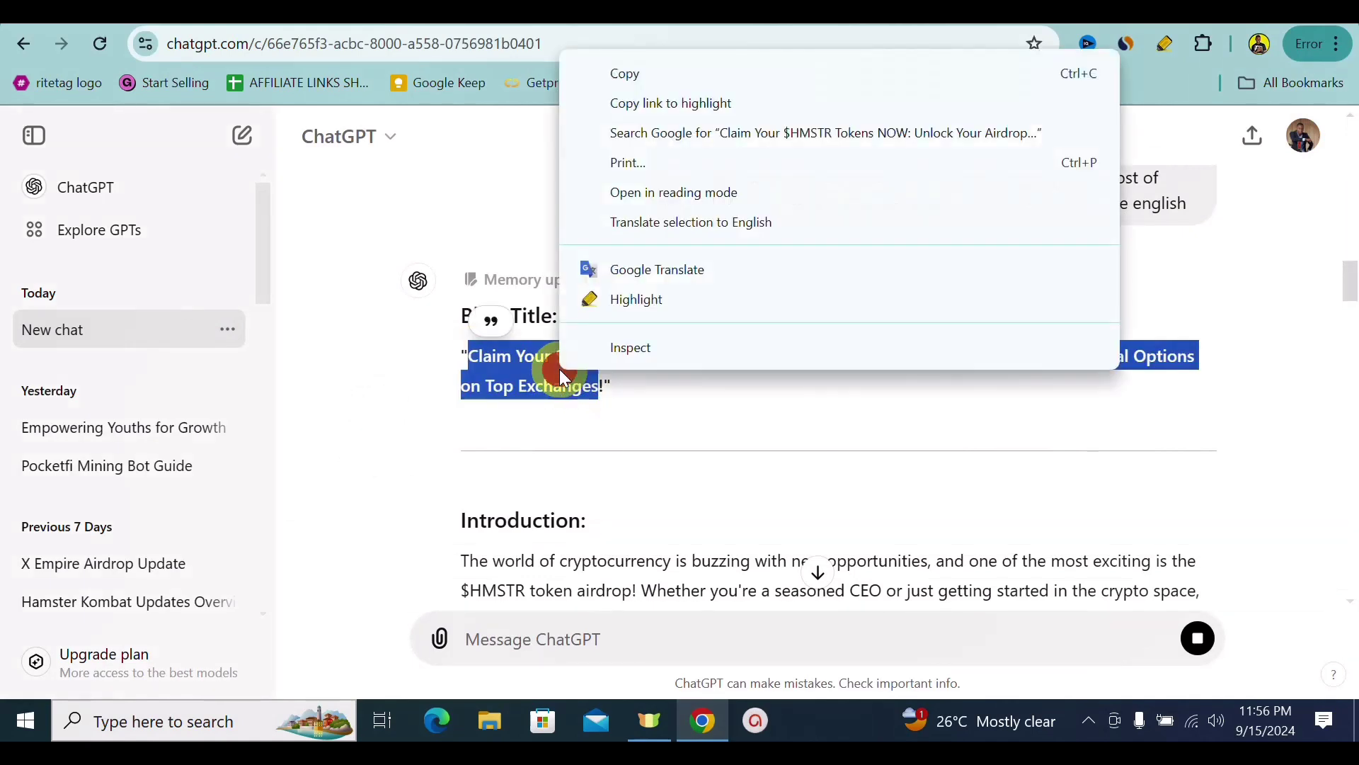
click(628, 74)
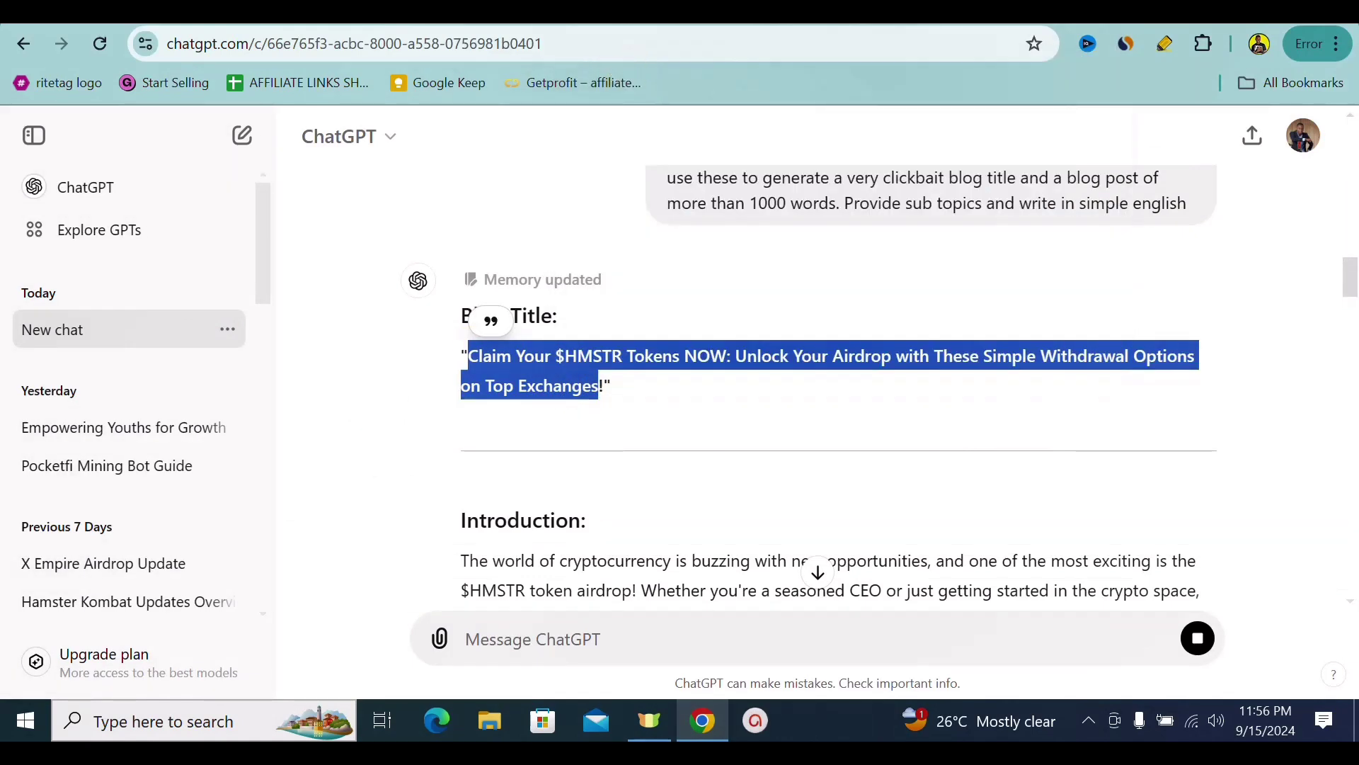
key(ctrl+Tab)
click(360, 480)
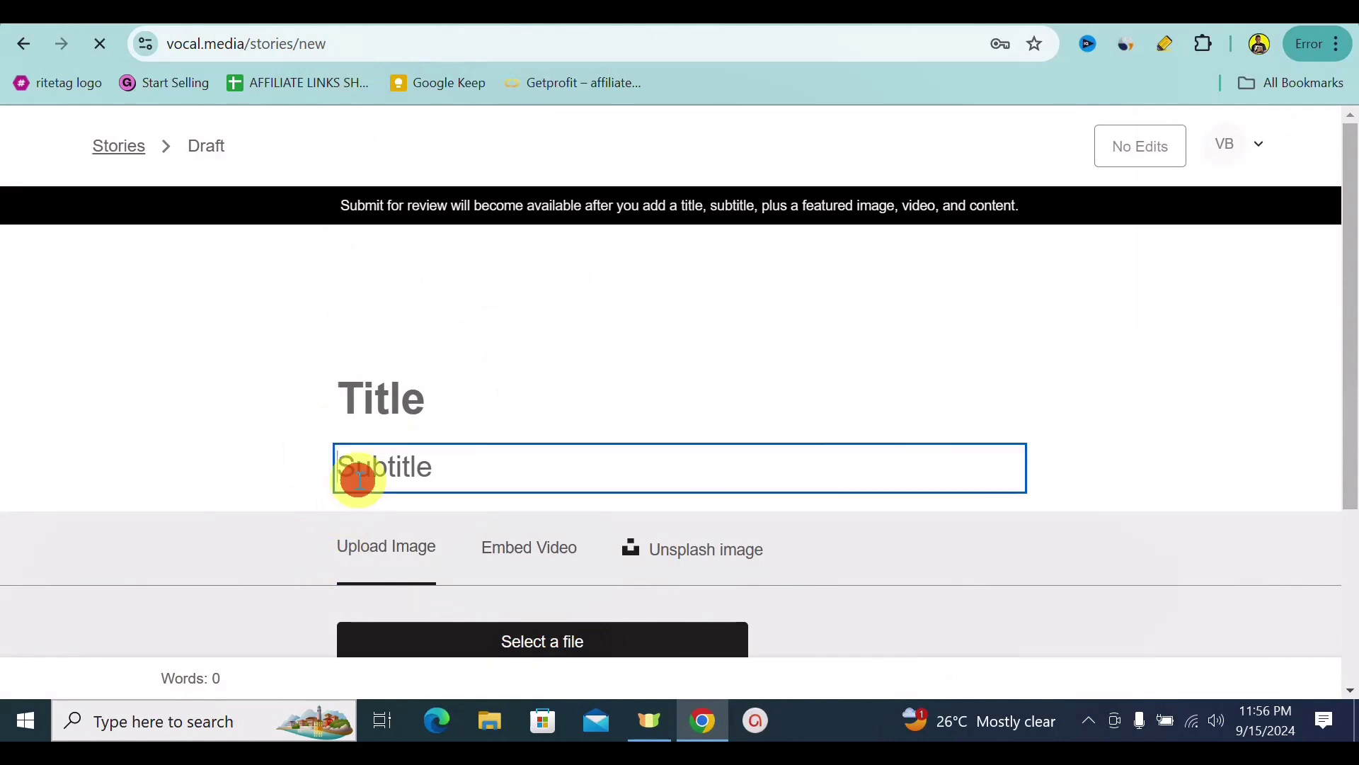
key(ctrl+v)
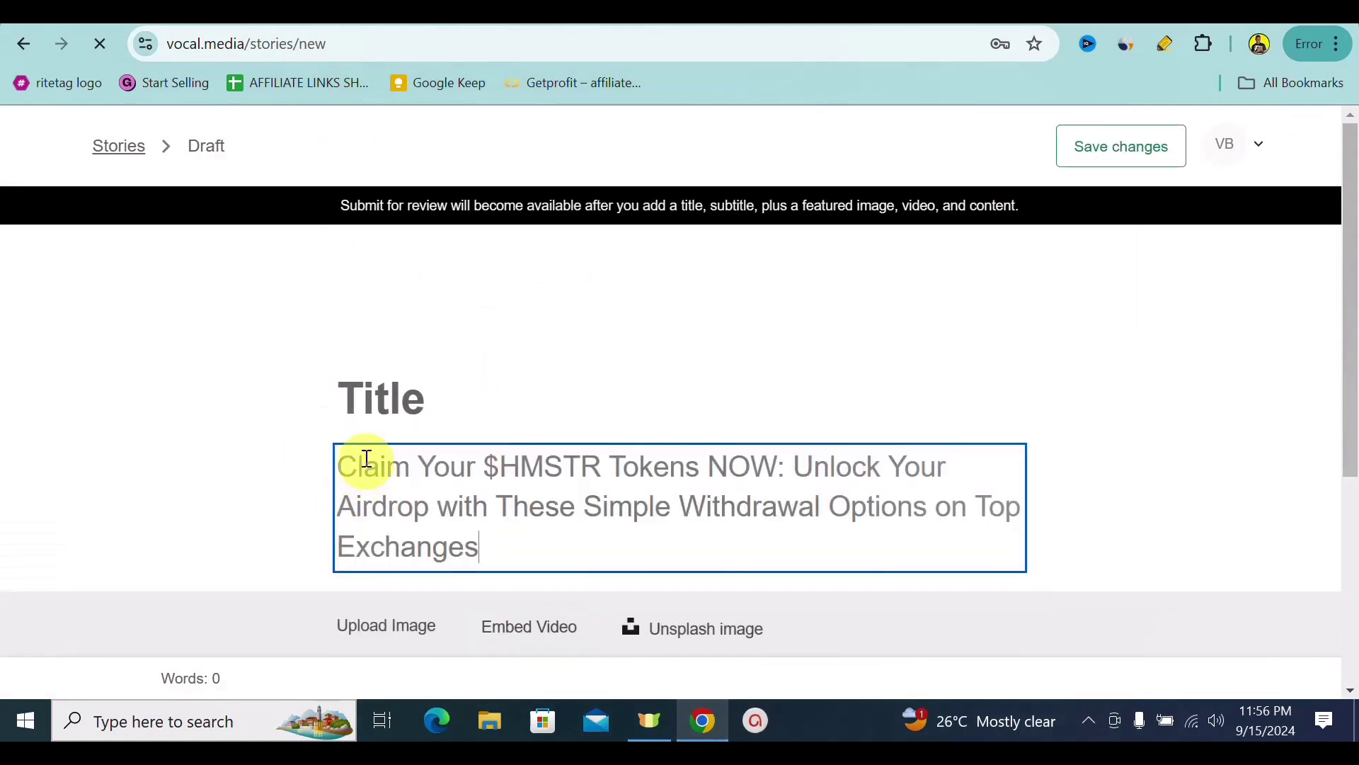
Enter "Hamster Kombat Best Withdrawal Methods For Fast Cashout" as the story's title.
click(359, 422)
text(H)
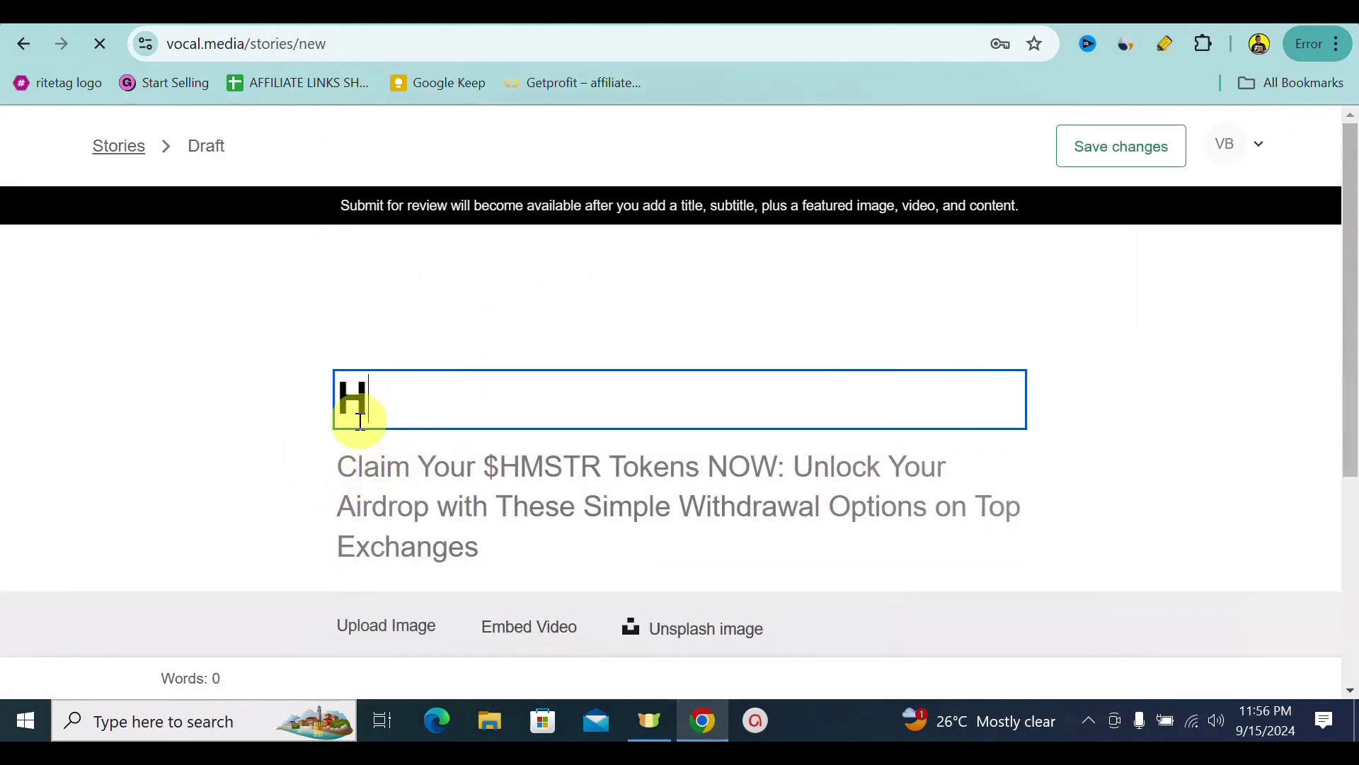
text(amster Ko)
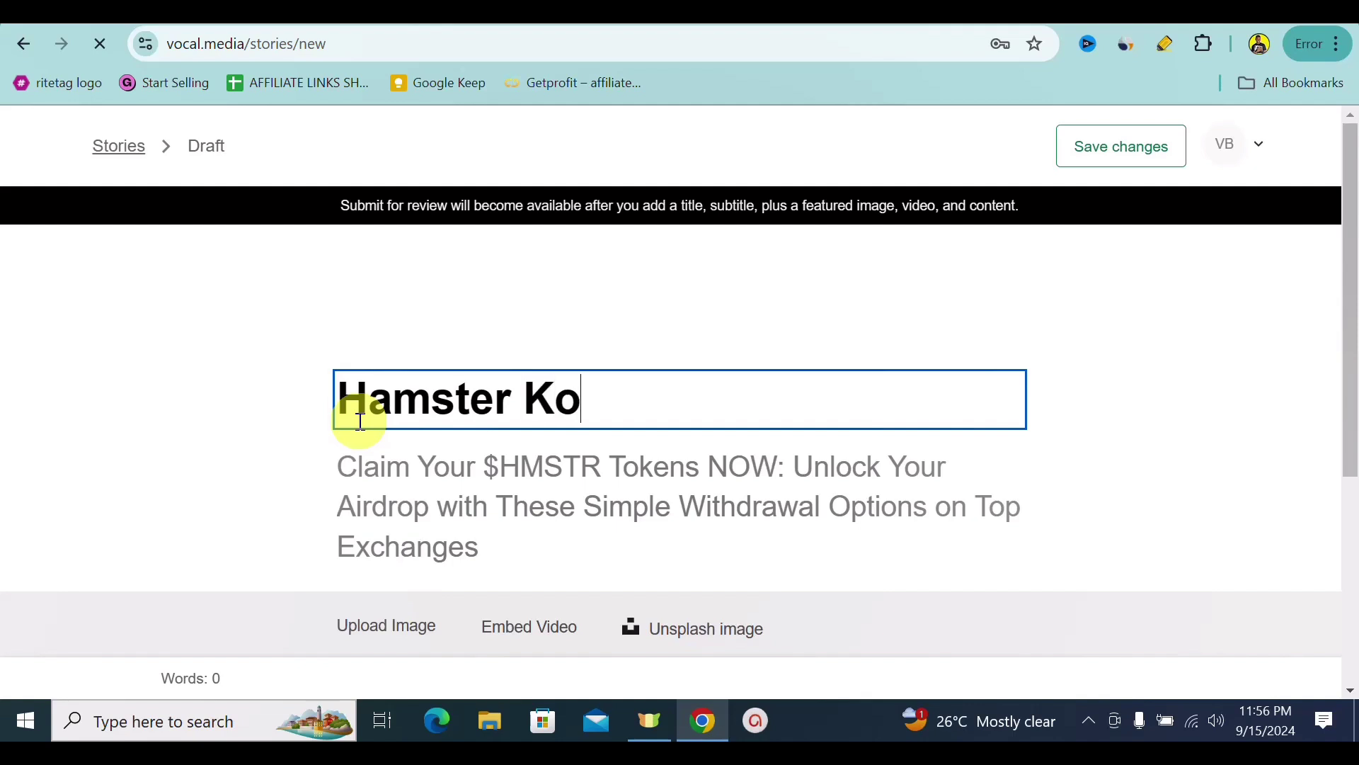
text(mbat  Best Wit)
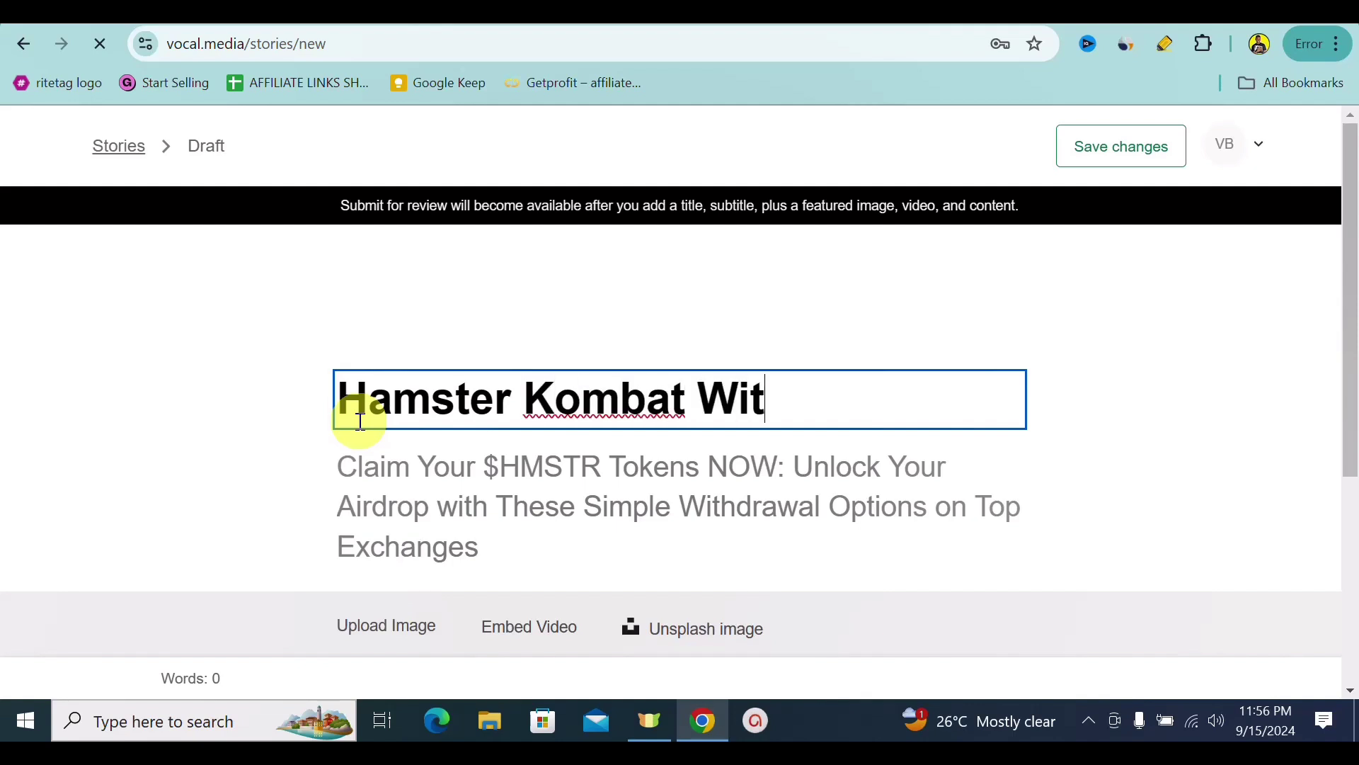
text(hdrawal )
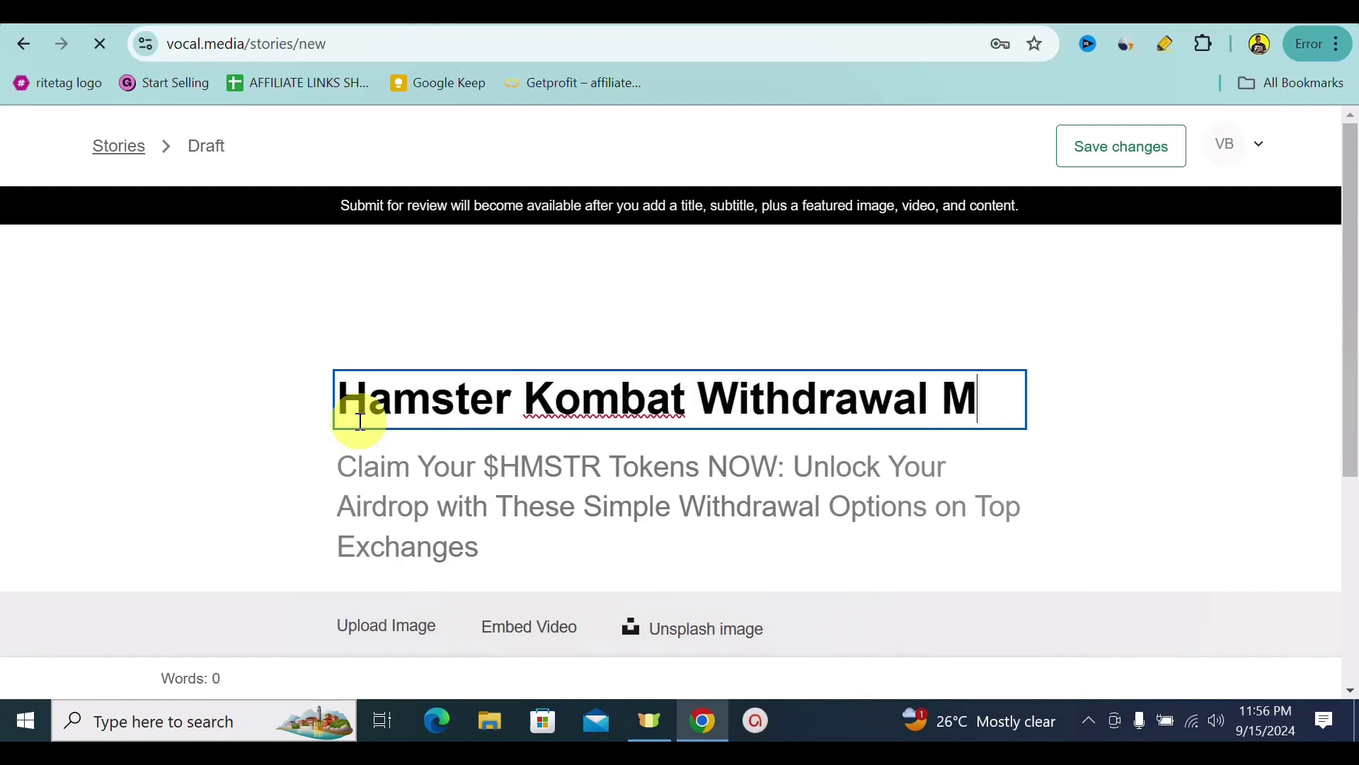
text(Met)
click(697, 400)
text(Best)
click(761, 461)
text(hods For )
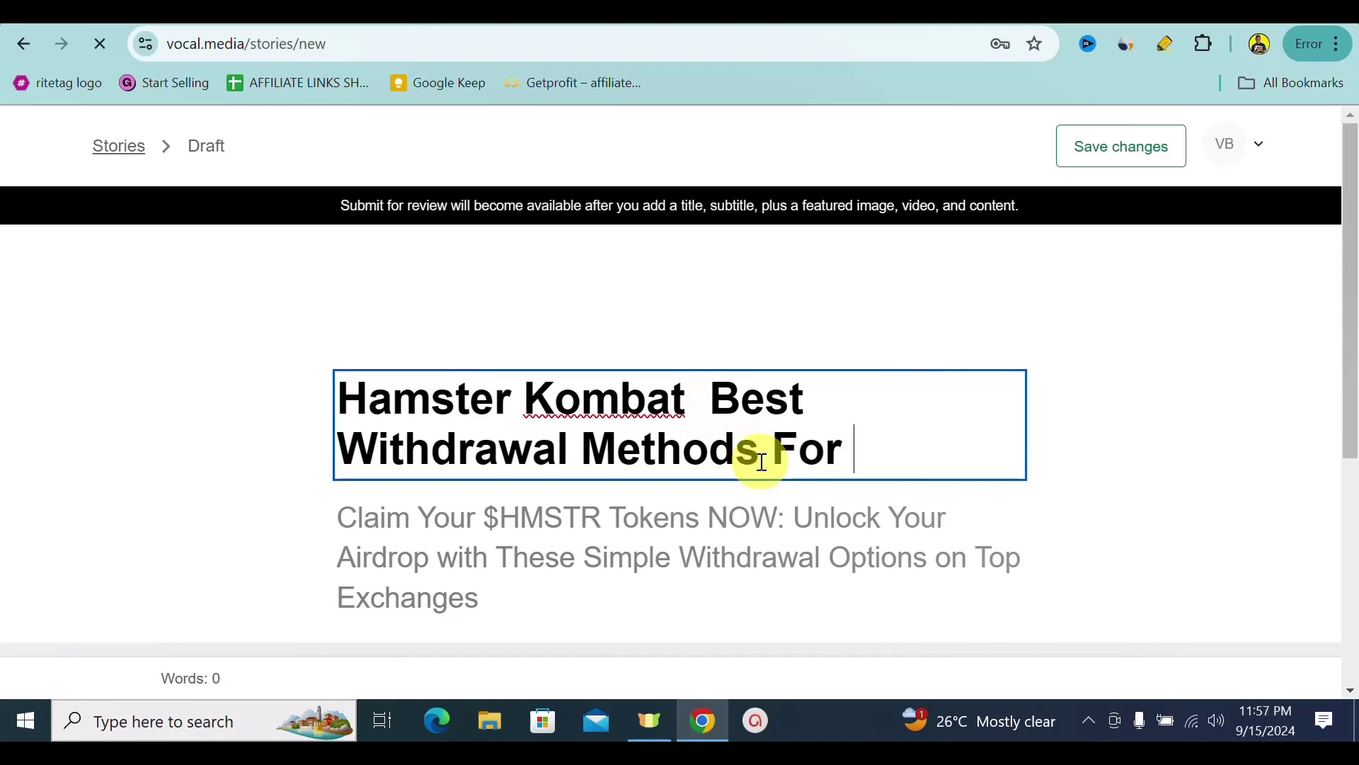
text(Fast Cash)
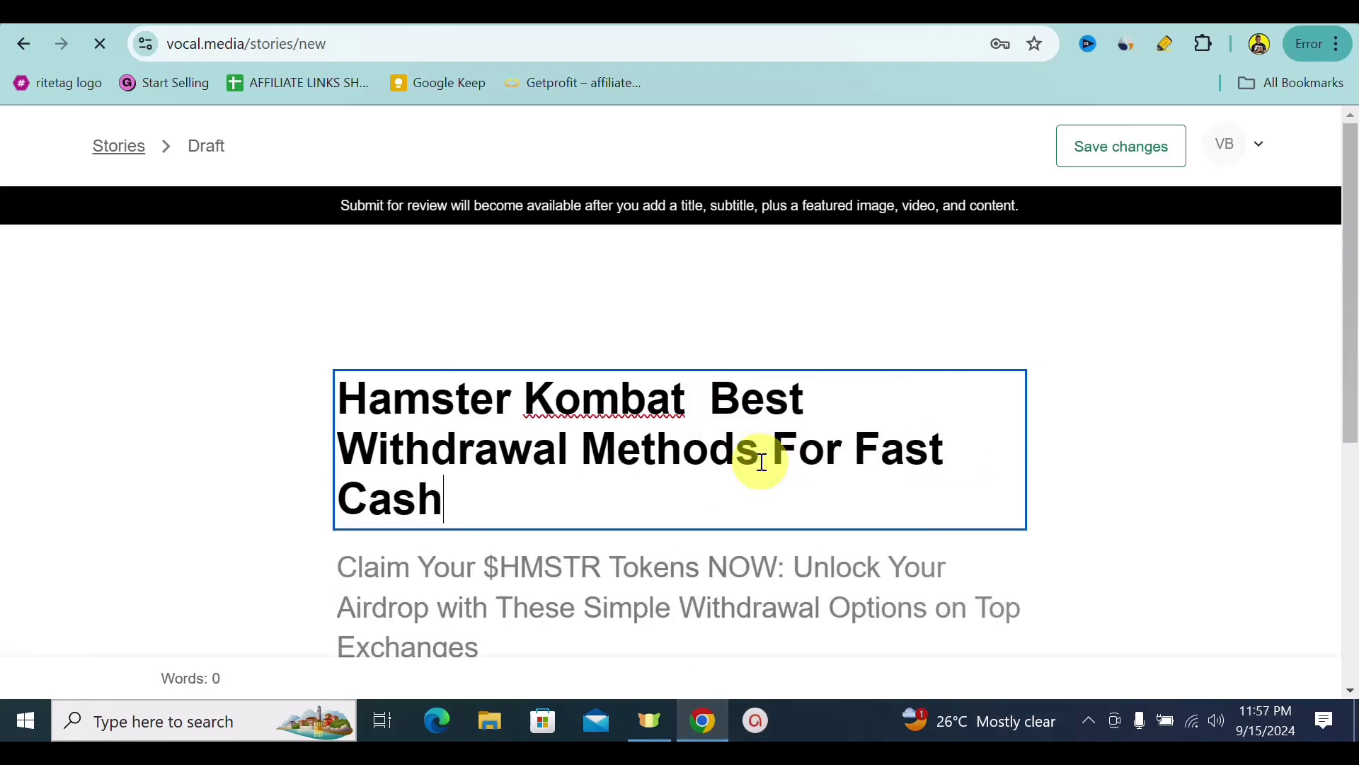
text(out)
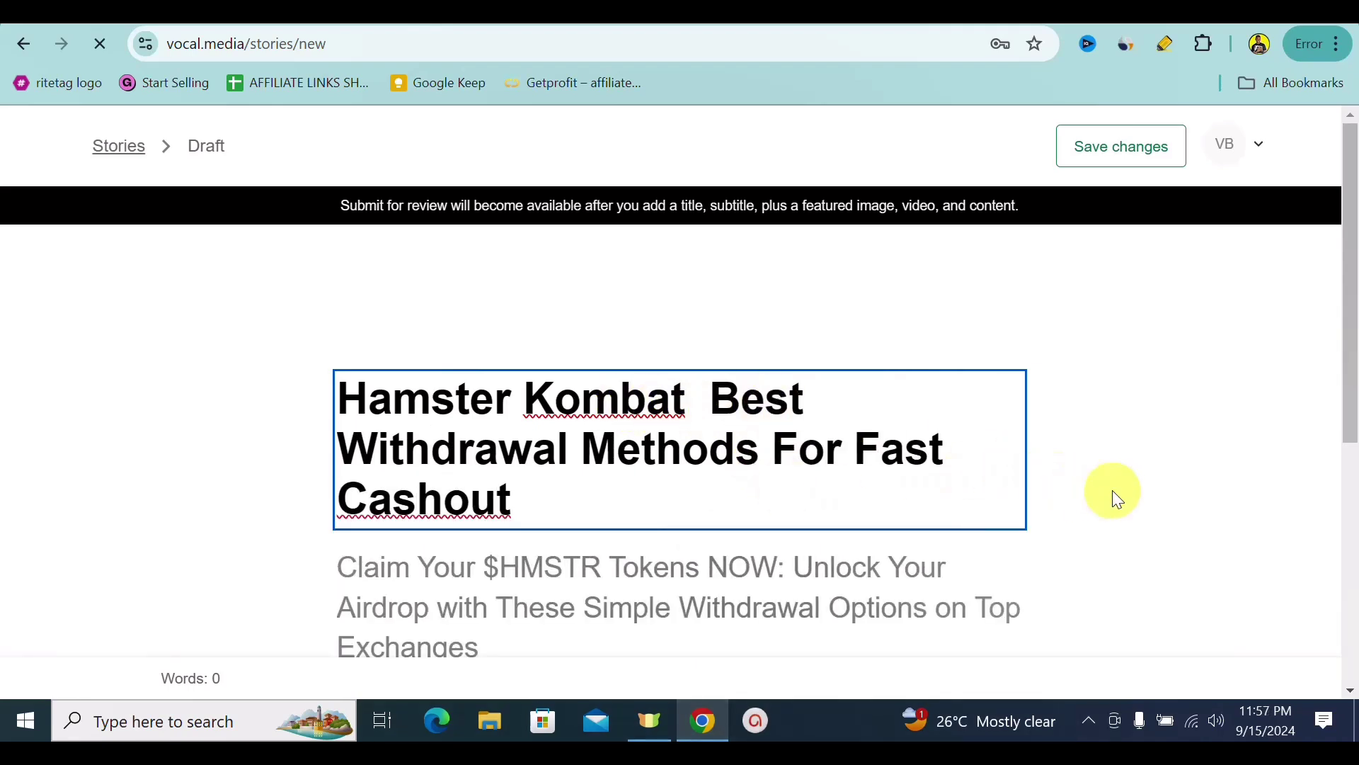
click(1111, 490)
Search Unsplash for "crypto" and set the photo of a phone showing a price chart as the story's featured image.
drag(1353, 150, 1349, 213)
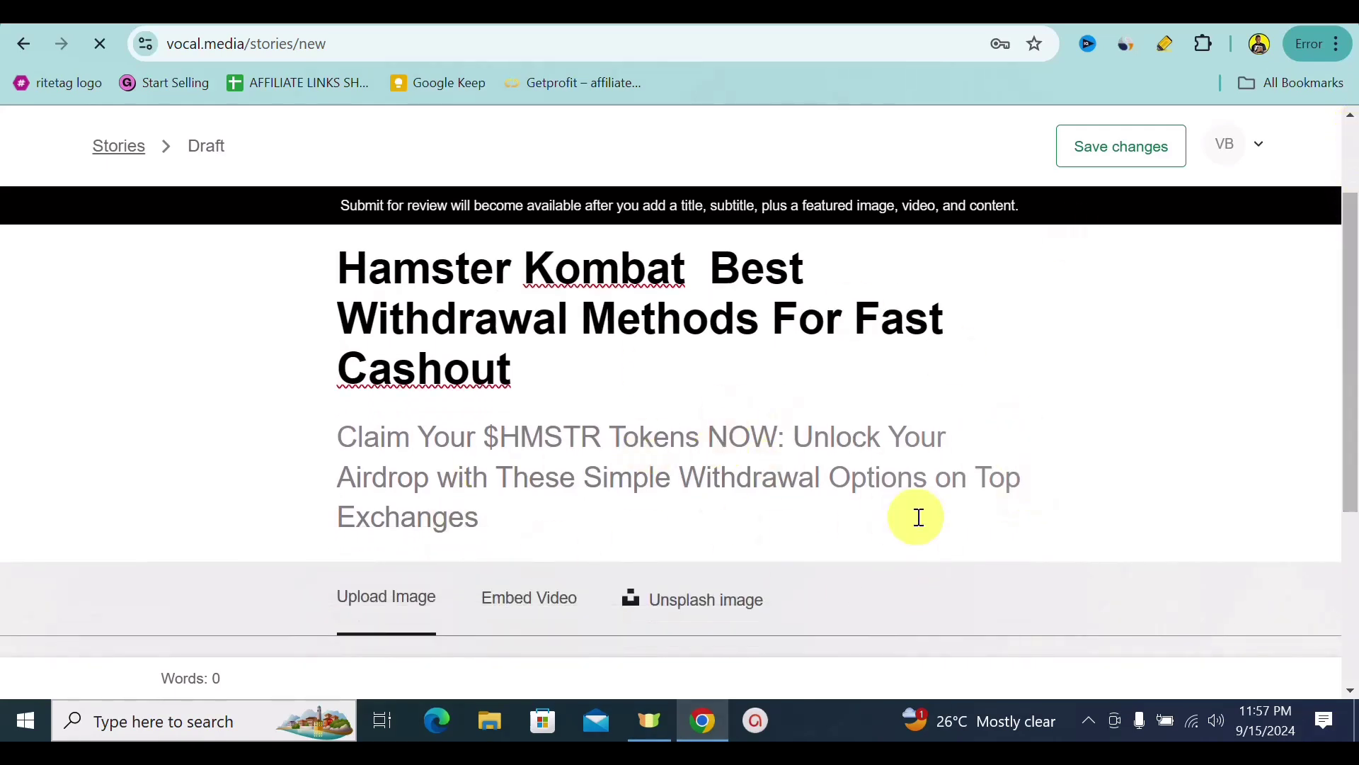
drag(1345, 304, 1353, 456)
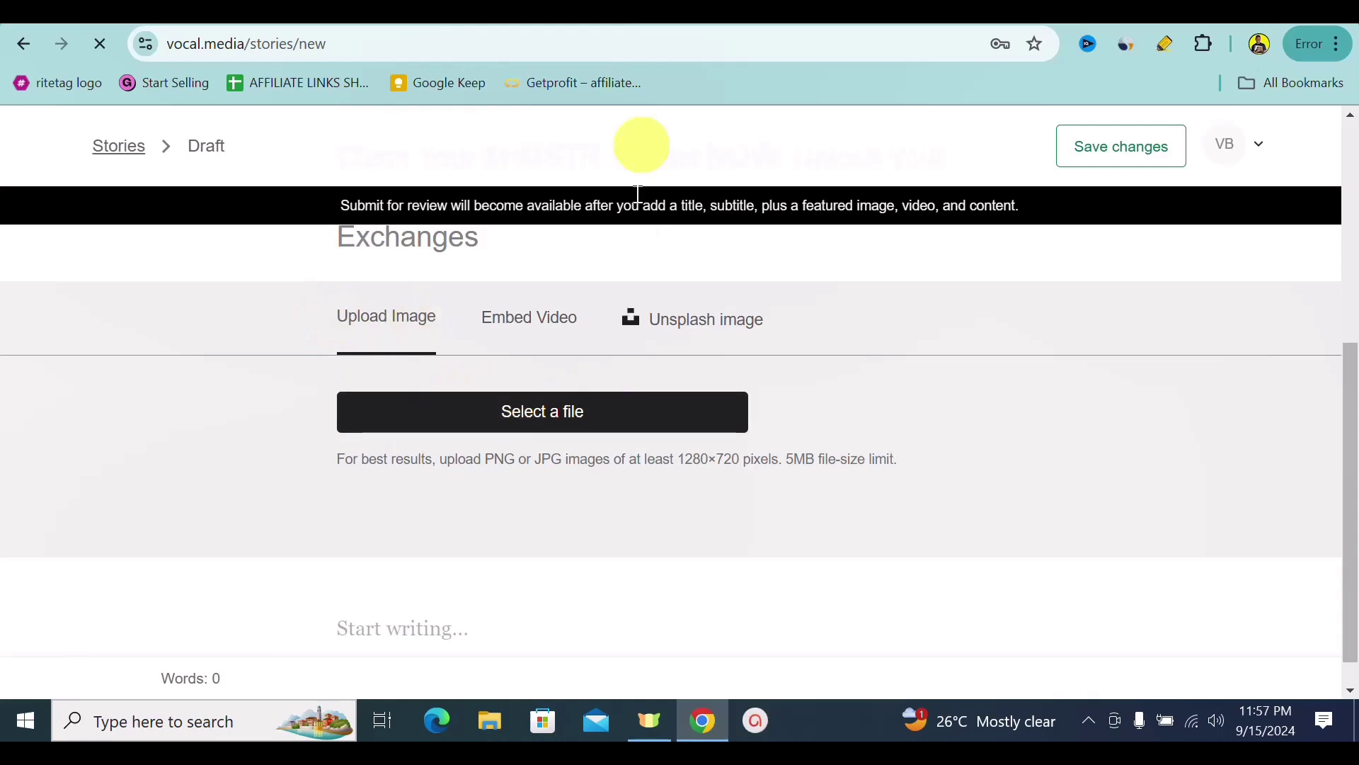
scroll(647, 346, up, 1)
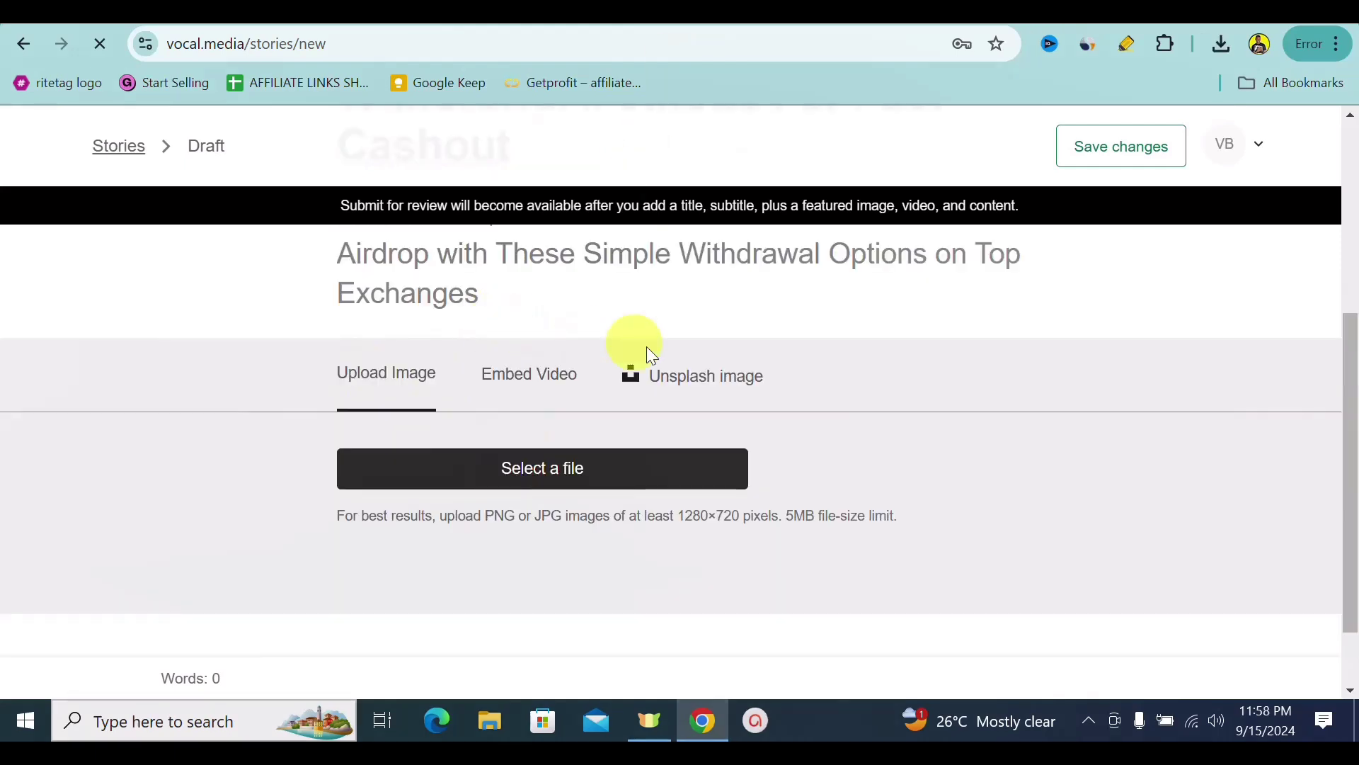
click(680, 379)
click(664, 449)
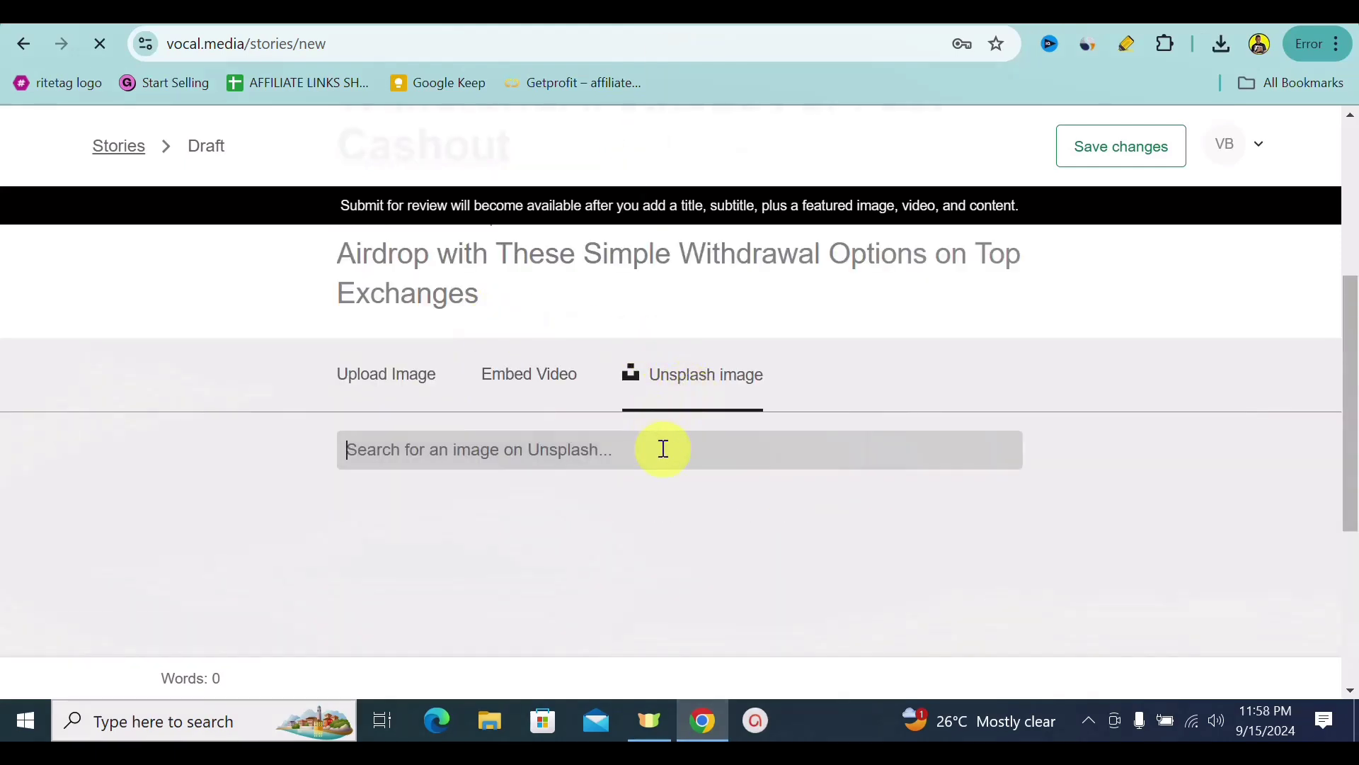
text(crypto)
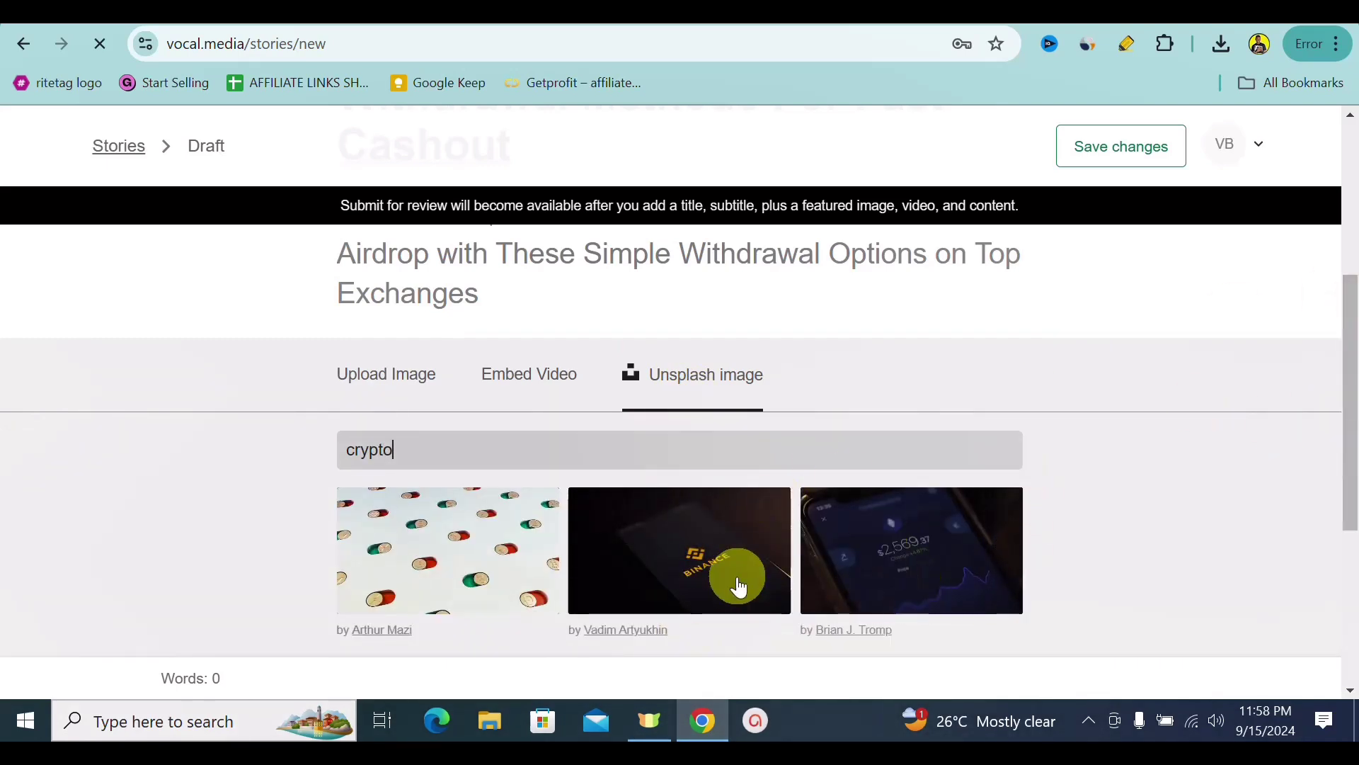
click(886, 579)
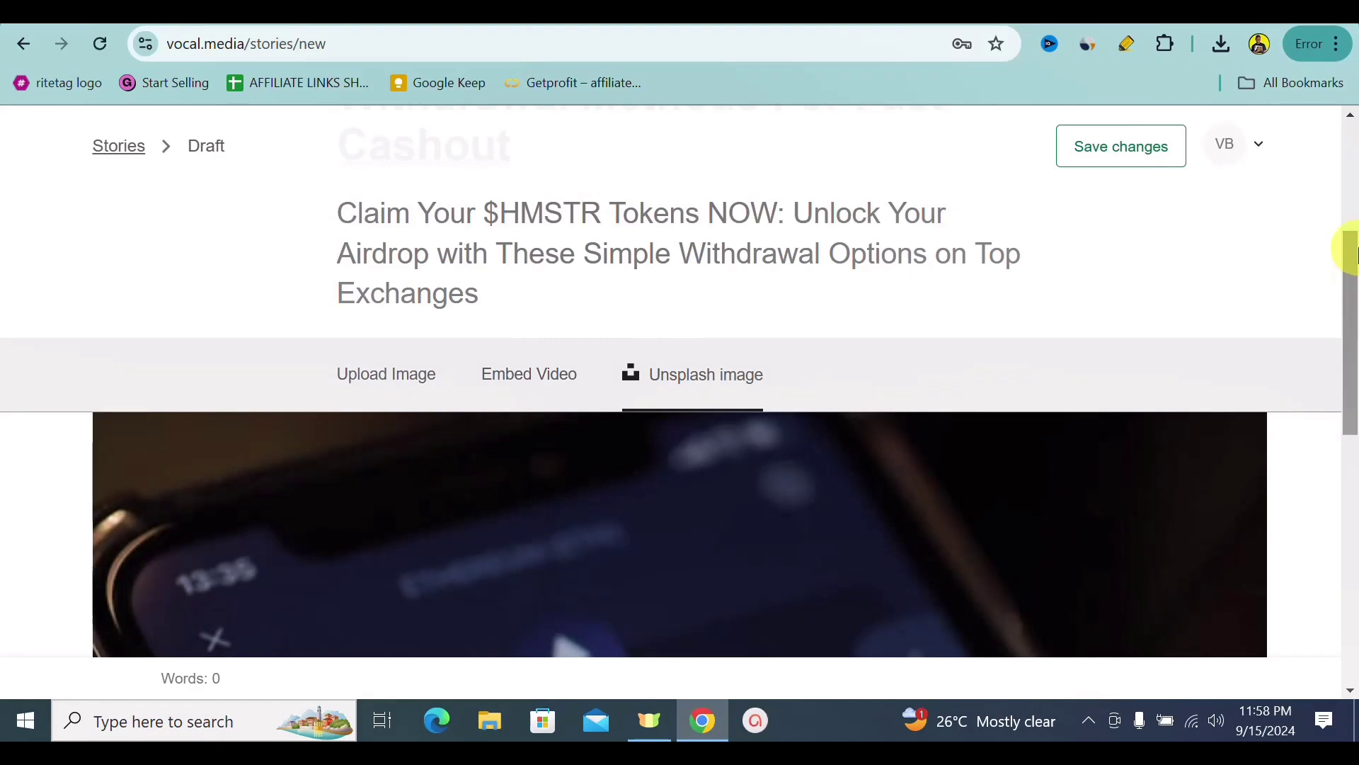
drag(1349, 246, 1347, 555)
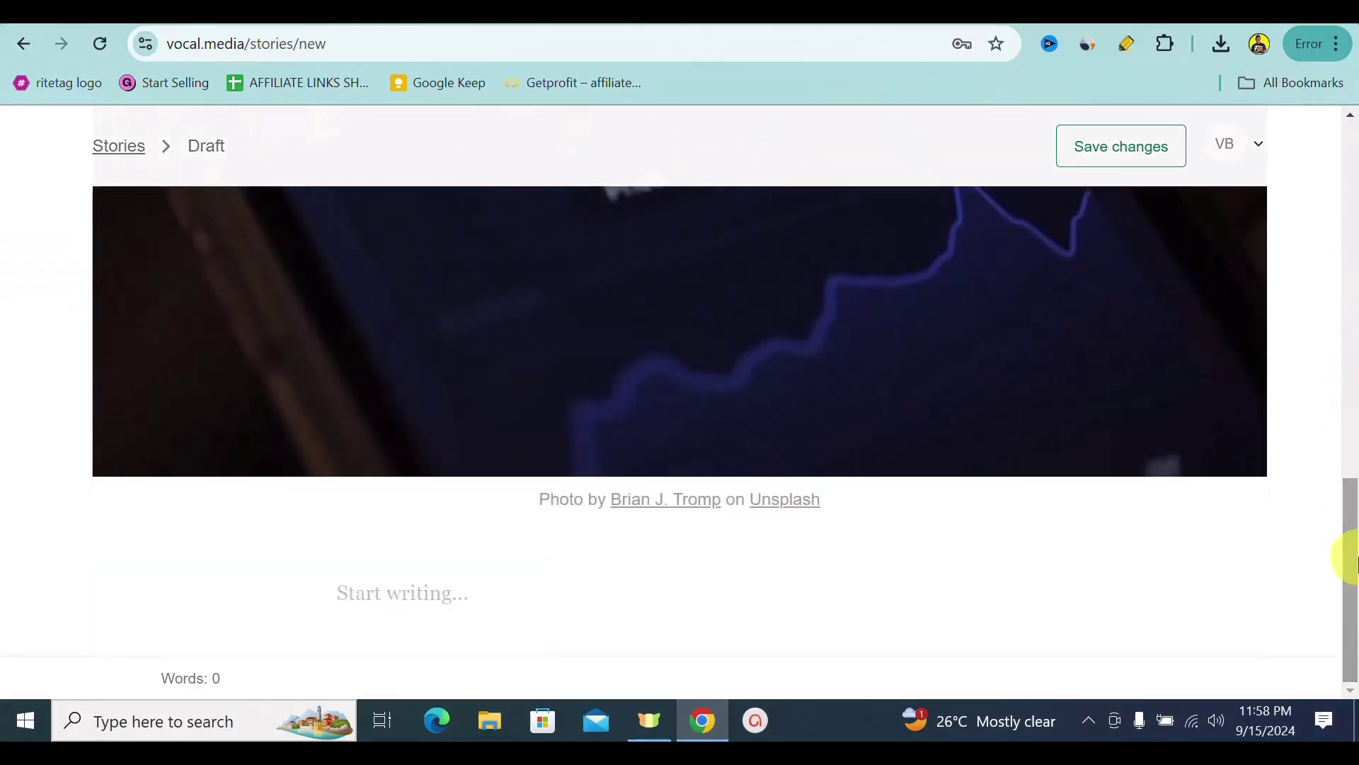
Switch to the ChatGPT conversation and copy the two introduction paragraphs of the generated blog post, without the Introduction heading.
click(345, 587)
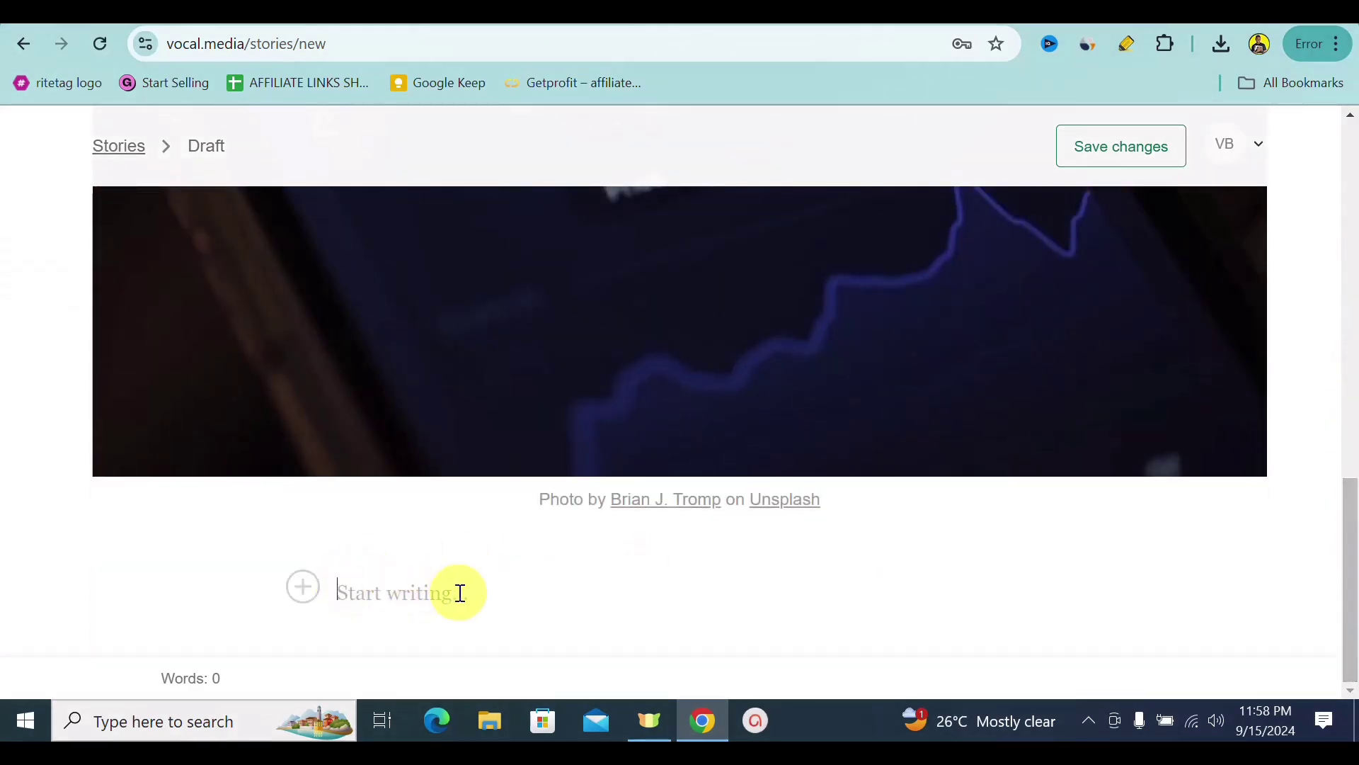
click(472, 11)
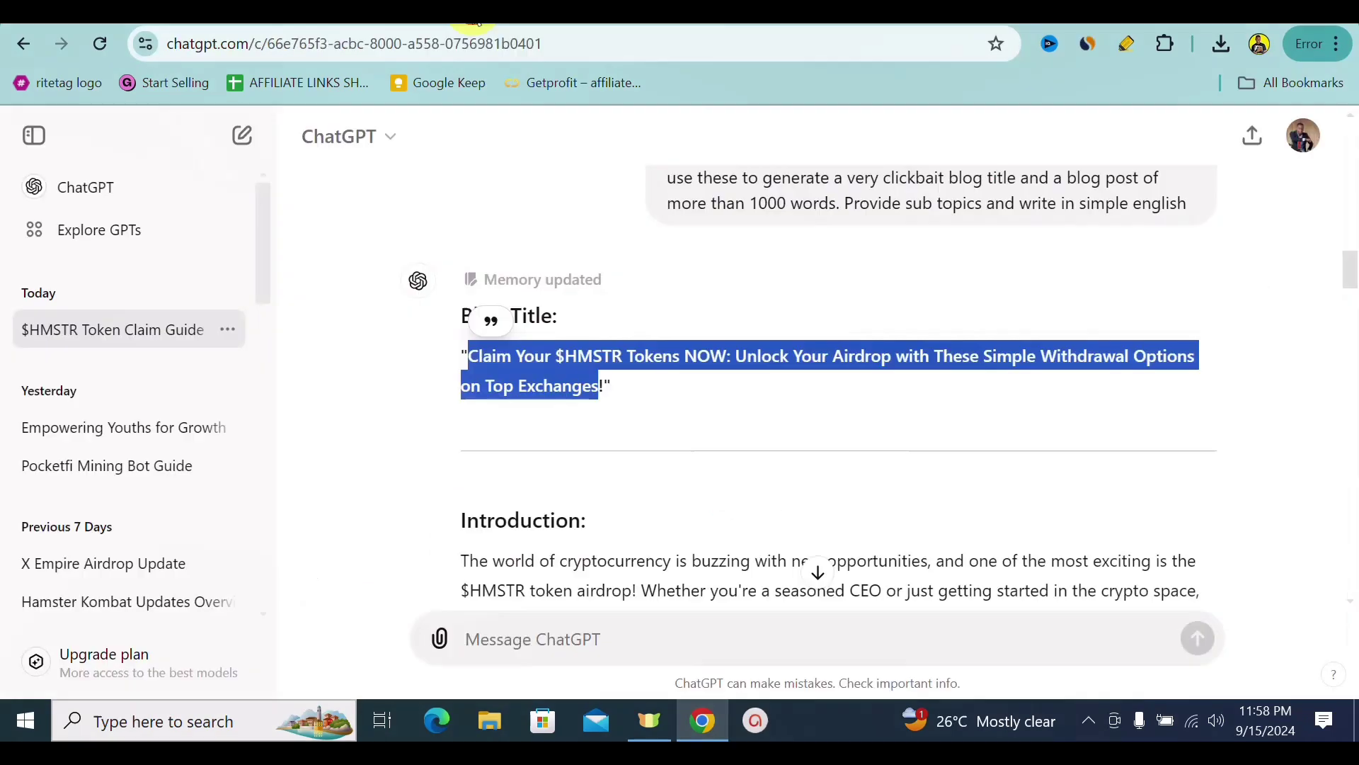
click(1083, 434)
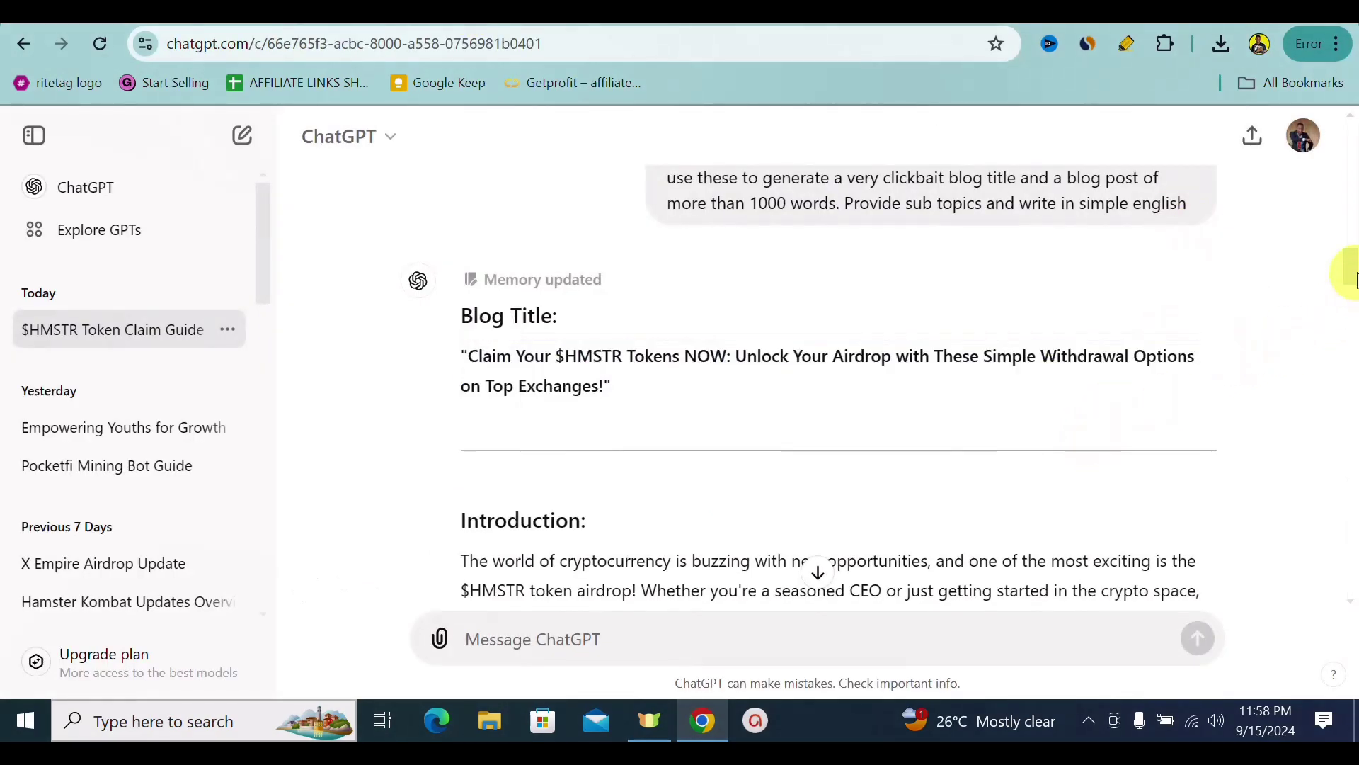
drag(1350, 272, 1355, 396)
drag(1353, 556, 1295, 293)
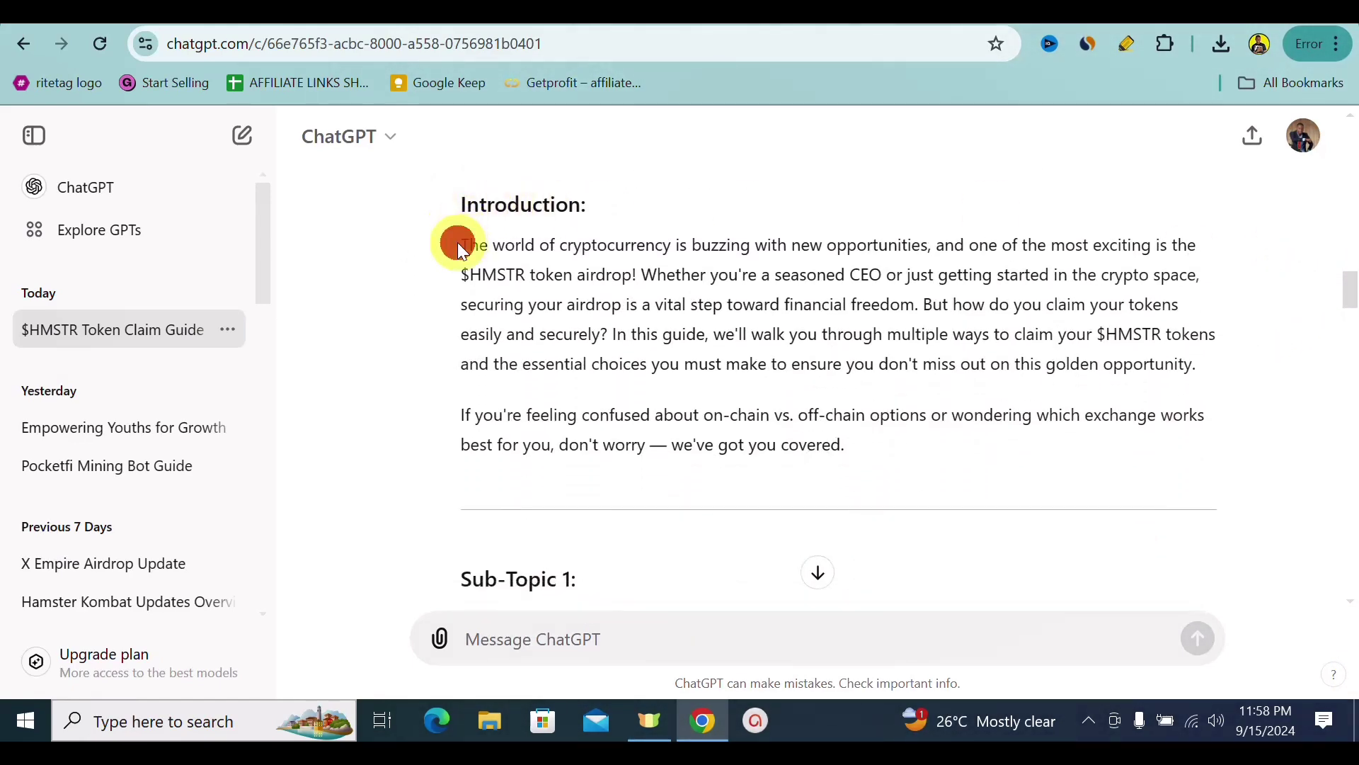
drag(457, 242, 819, 440)
right_click(681, 311)
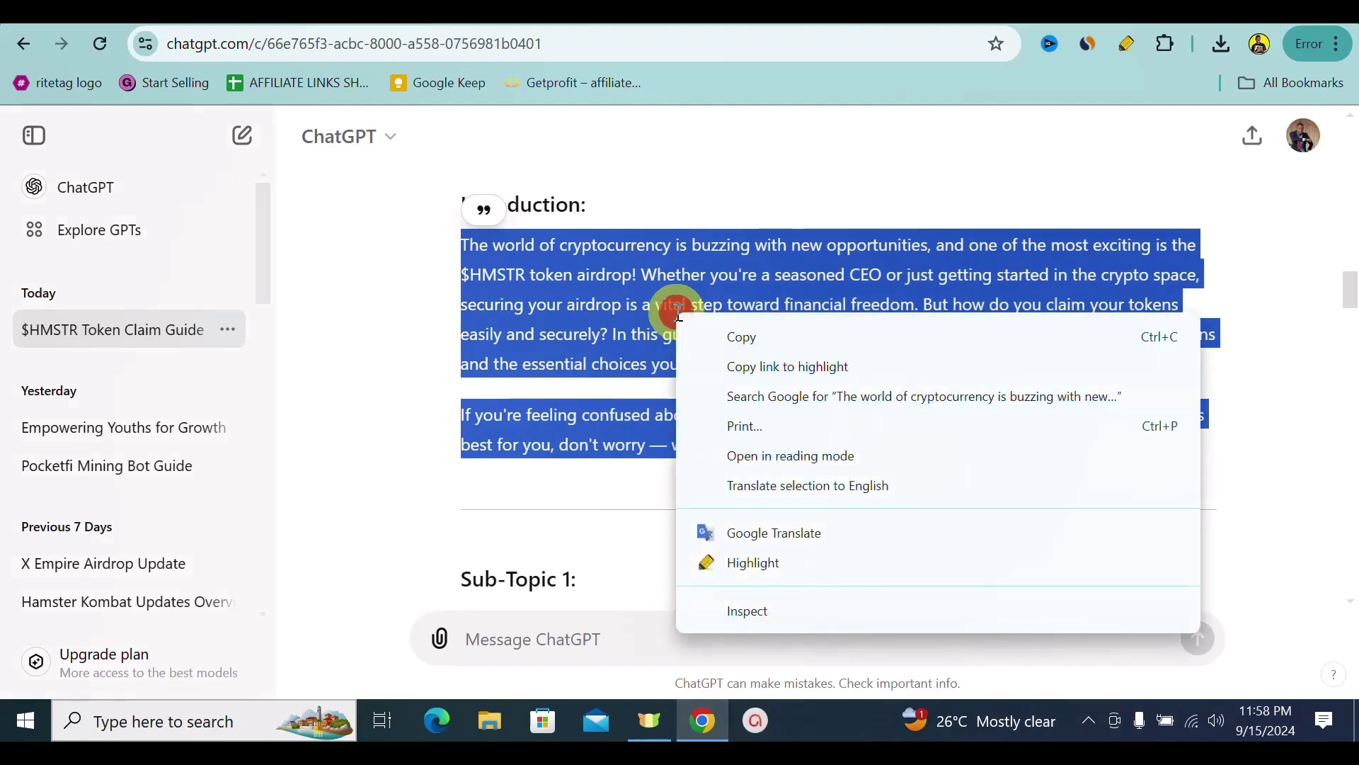
click(736, 327)
Switch to QuillBot, paste the introduction into the paraphrasing tool, paraphrase it in Standard mode and copy the full rewritten text.
key(ctrl+Tab)
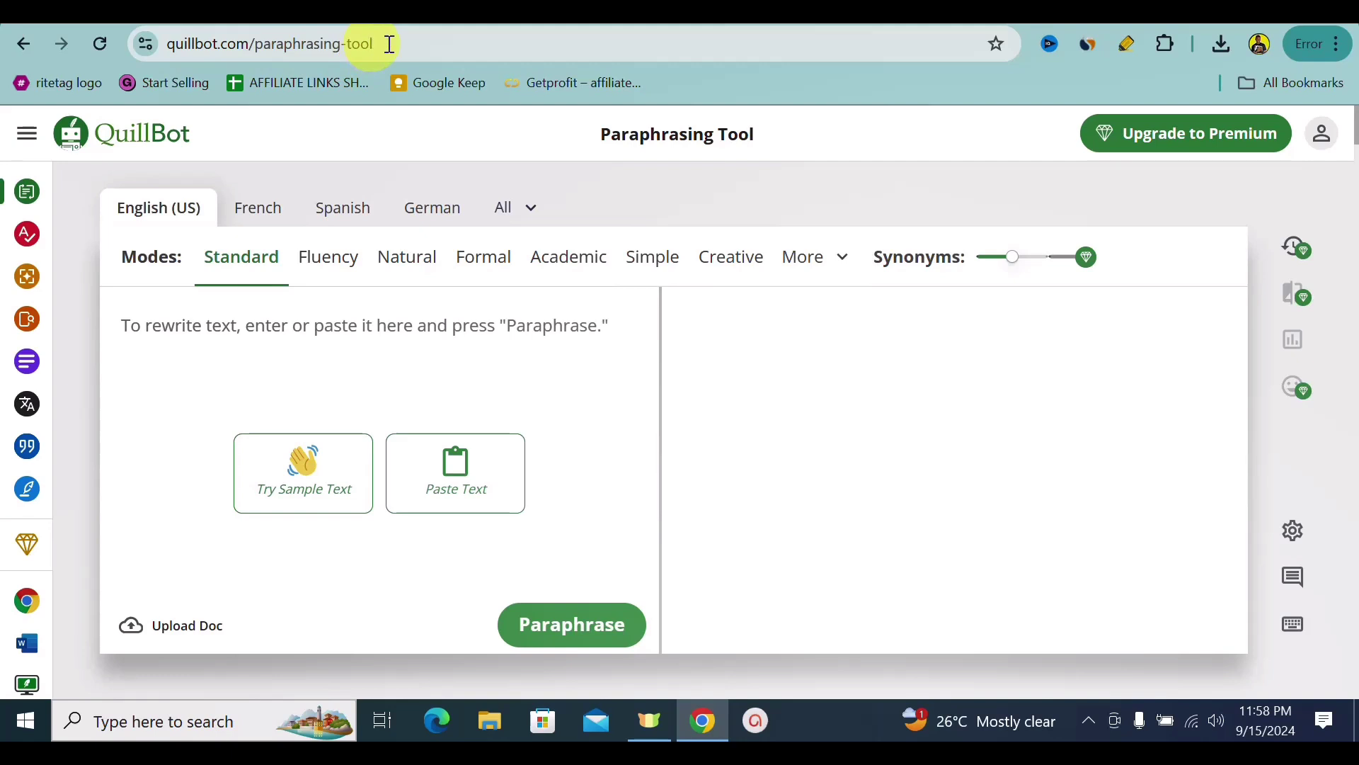
click(283, 331)
key(ctrl+v)
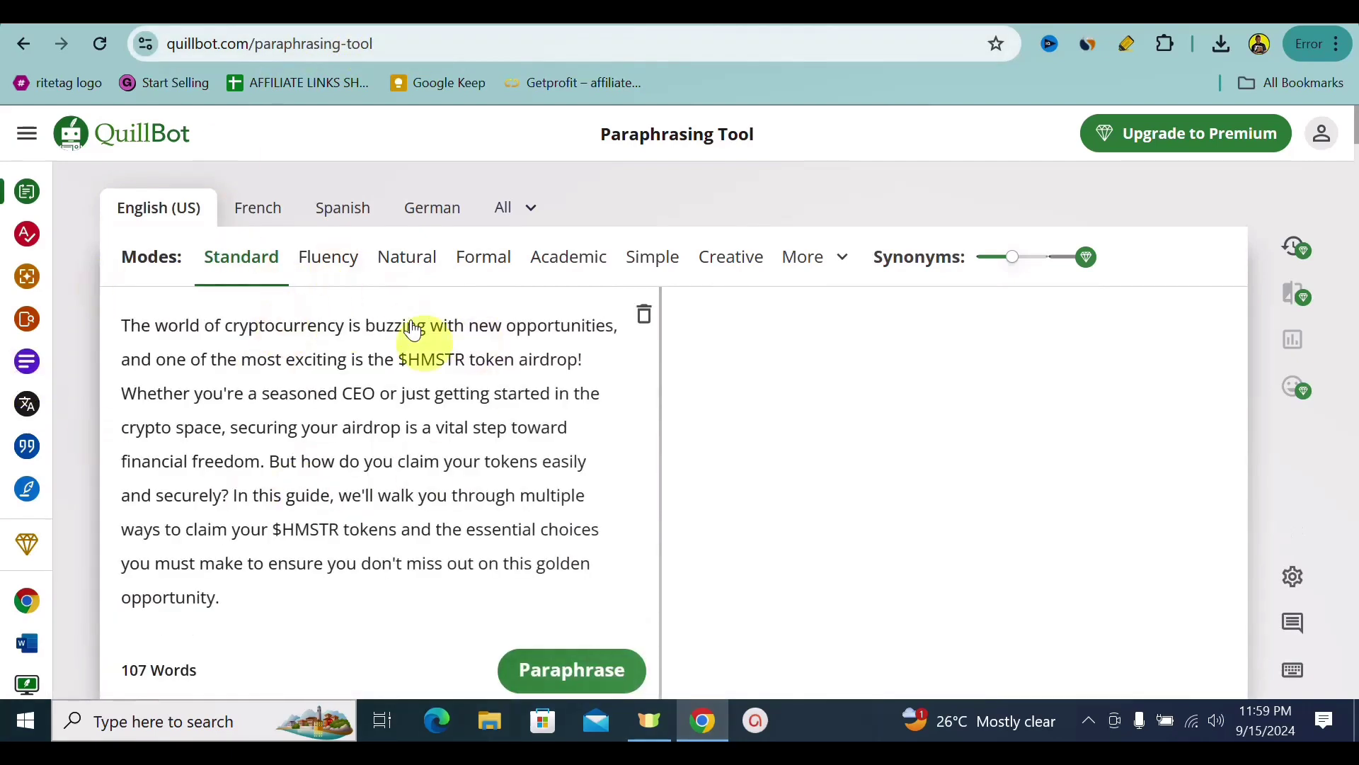
click(583, 676)
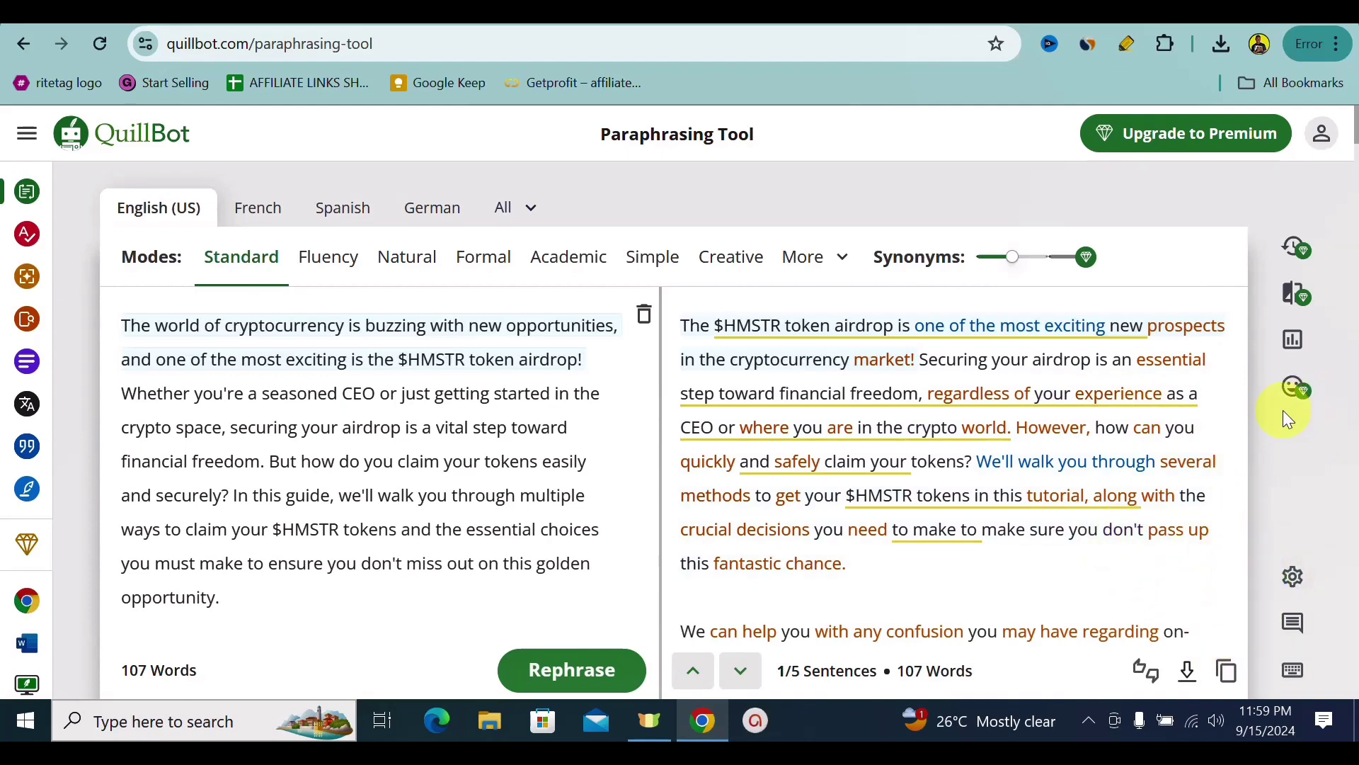
click(967, 295)
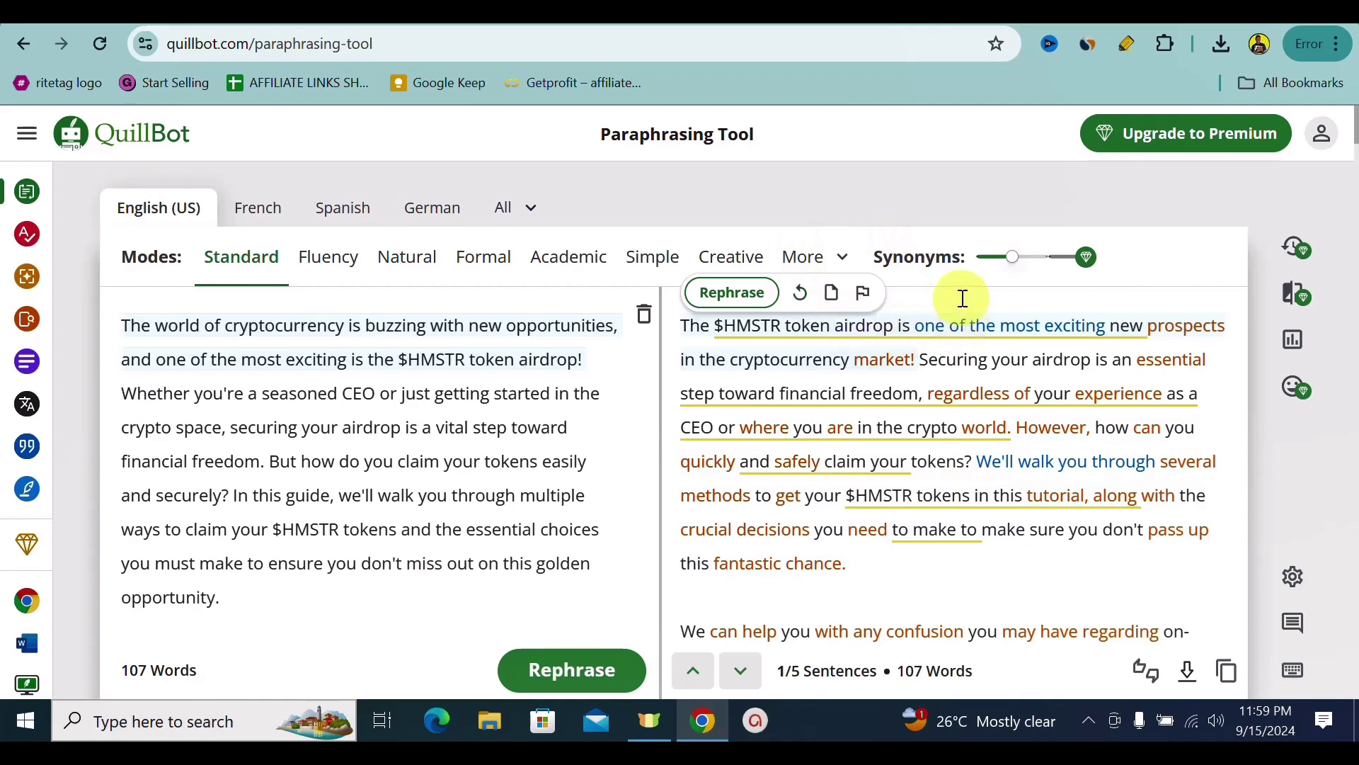
click(963, 298)
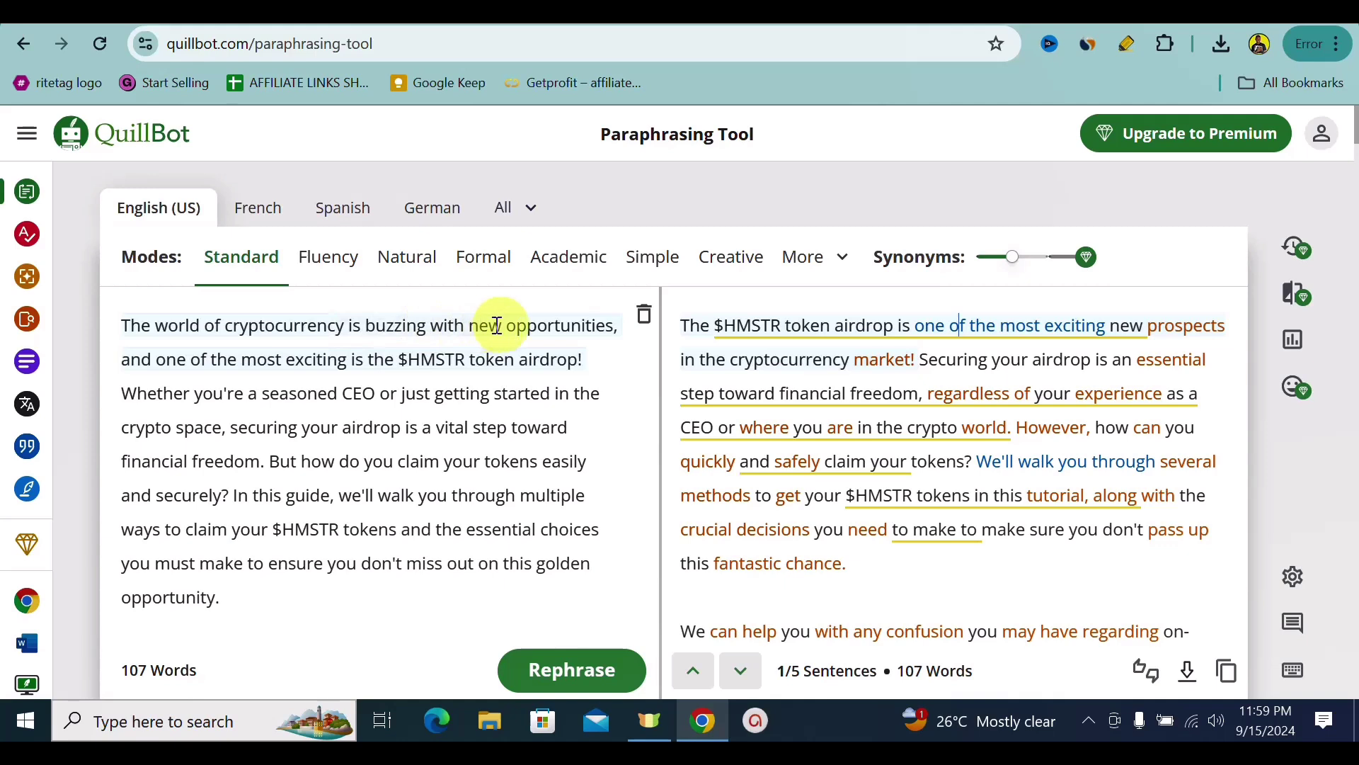
mouse_move(999, 322)
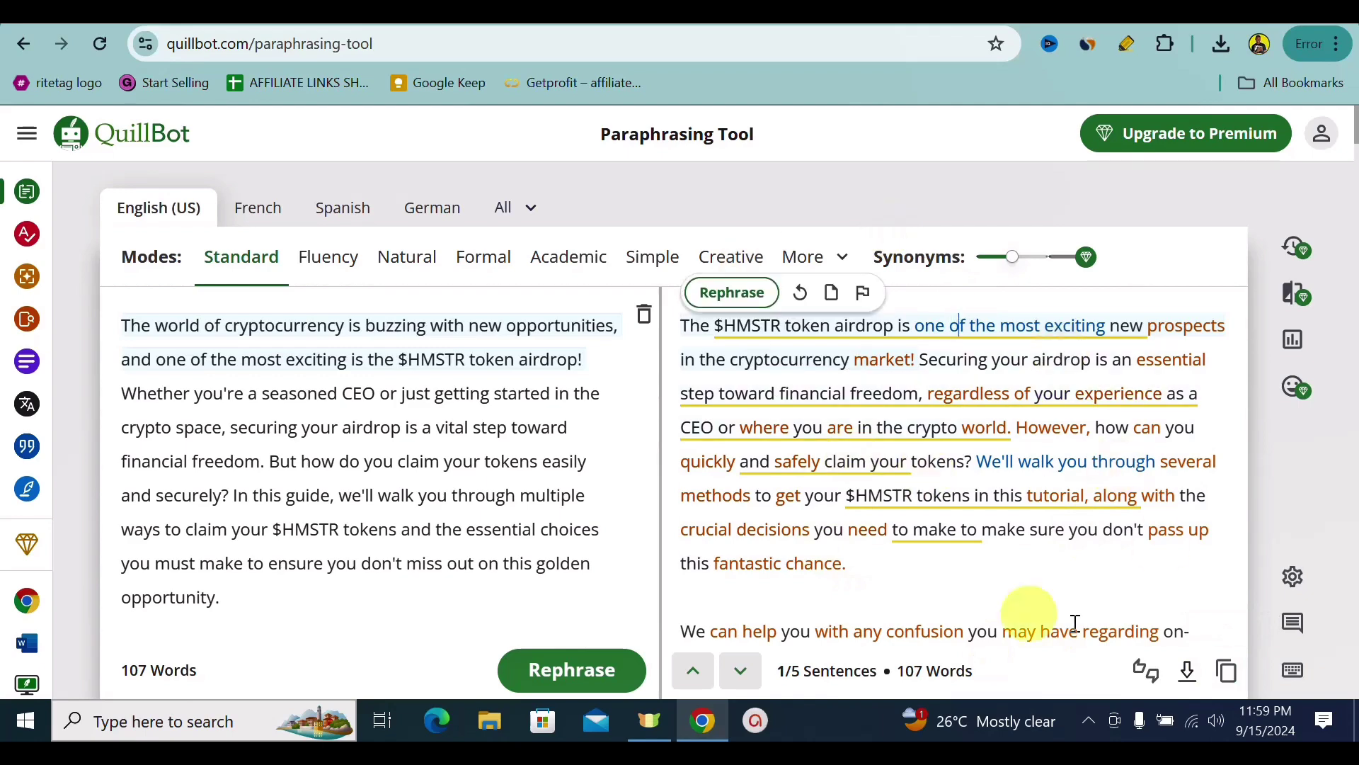
click(1231, 670)
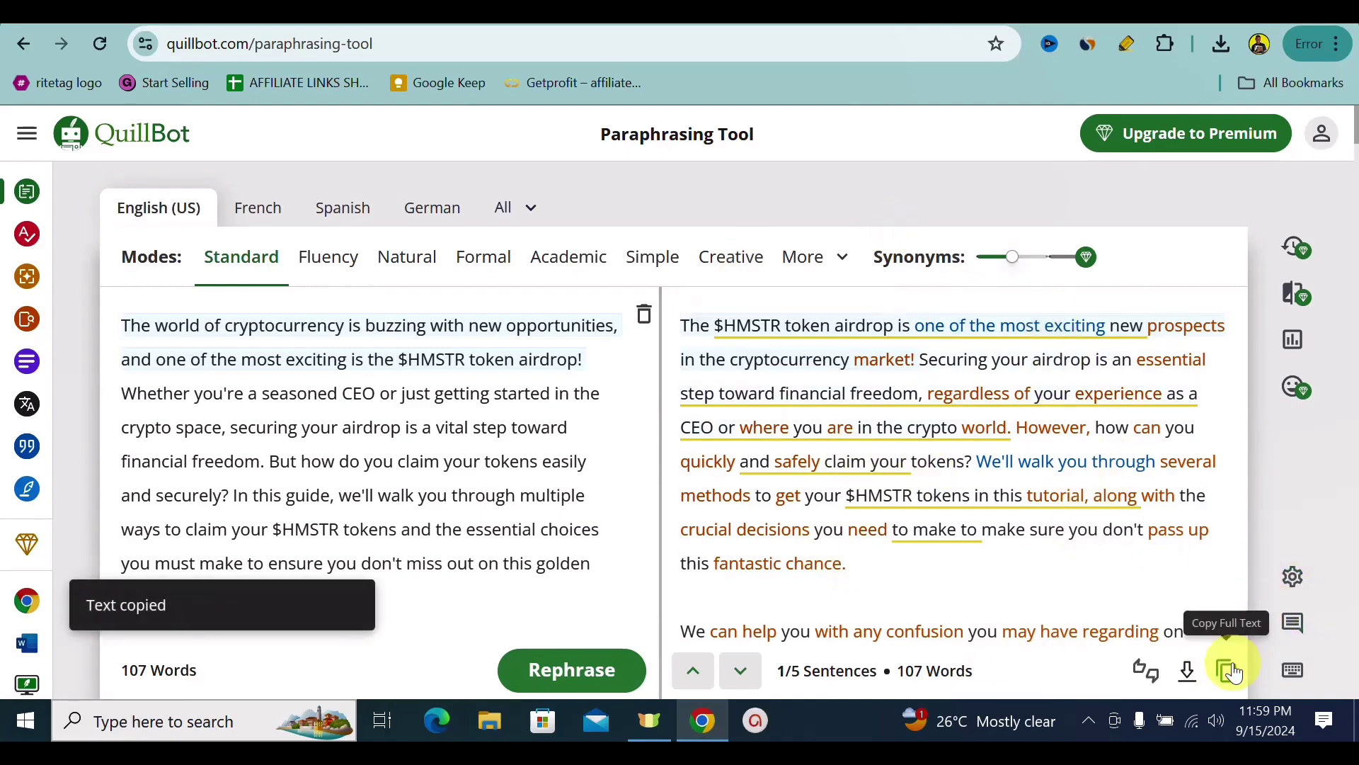
Switch back to the Vocal.media draft and add "INTRODUCTION" as a heading at the start of the story body.
click(305, 23)
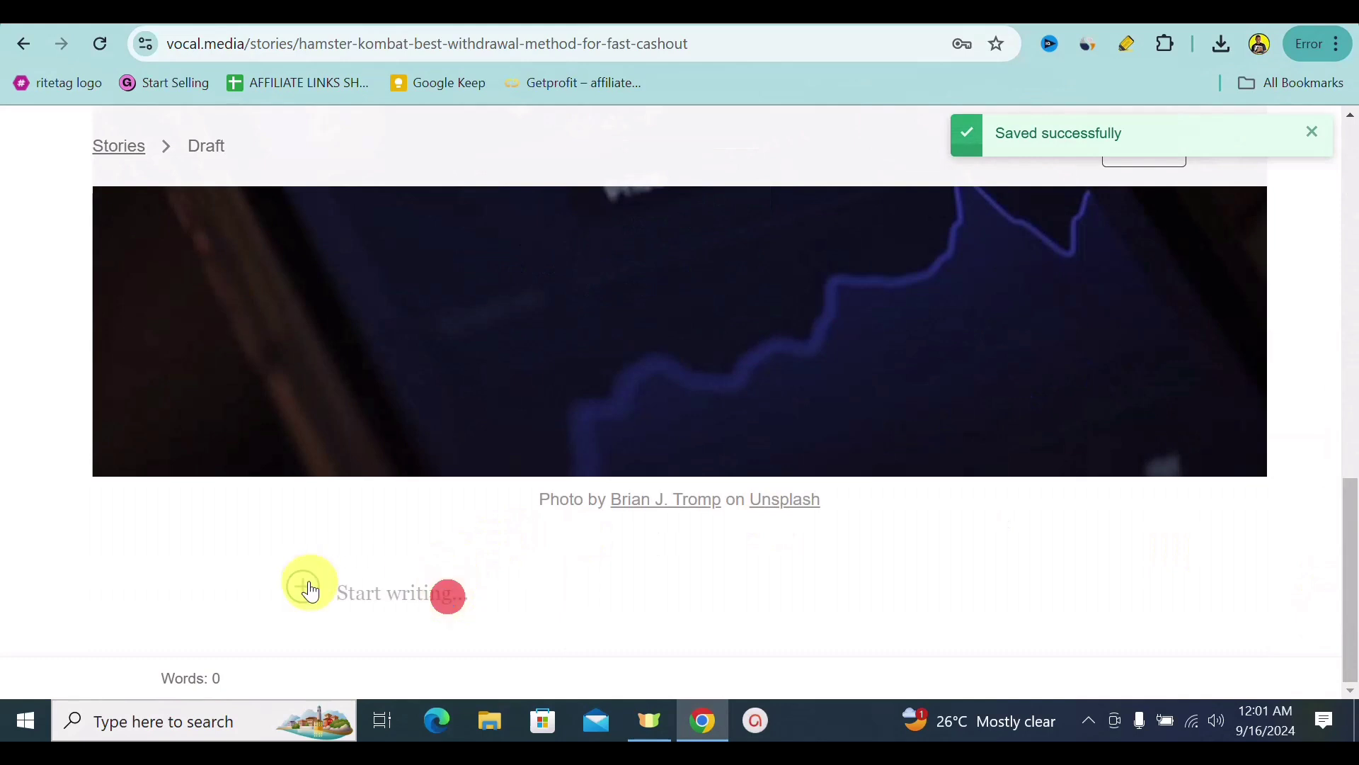
click(354, 594)
text(IN)
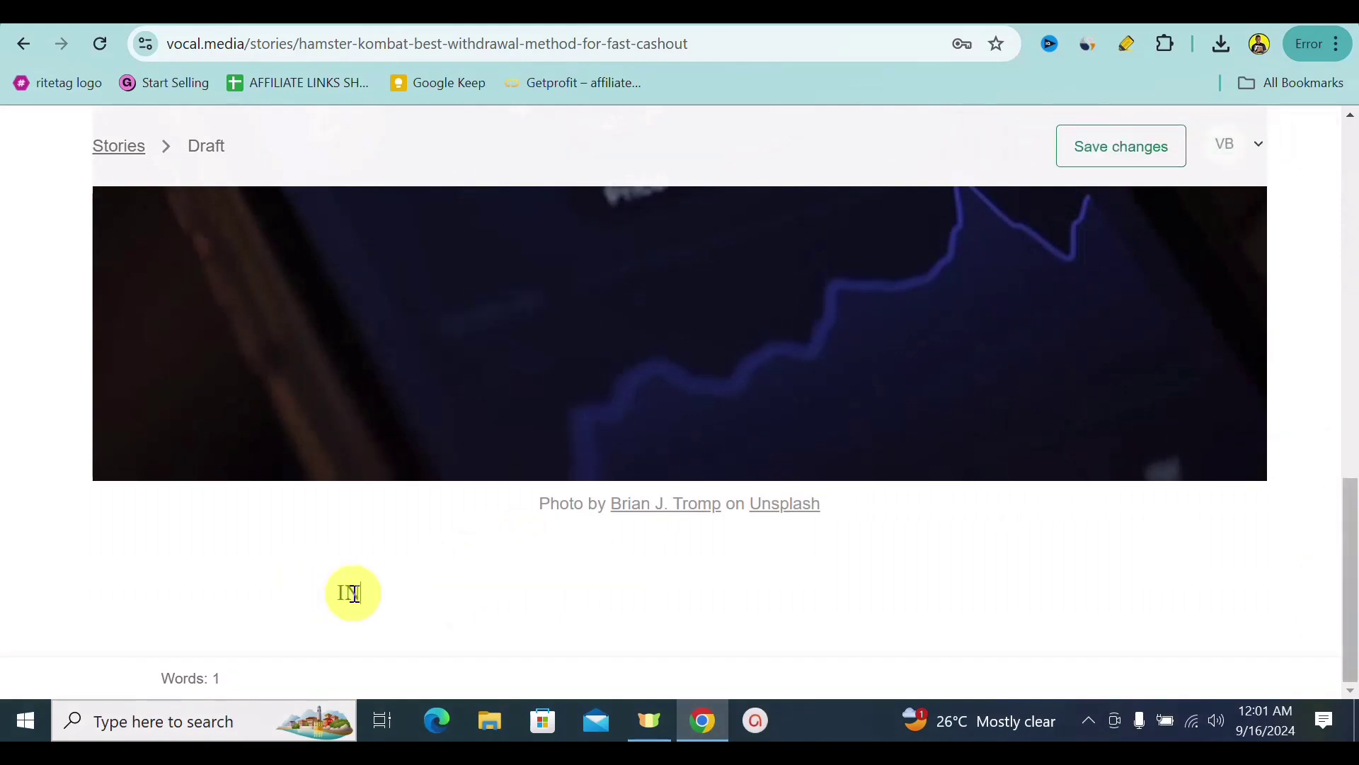
text(TRODUCTION)
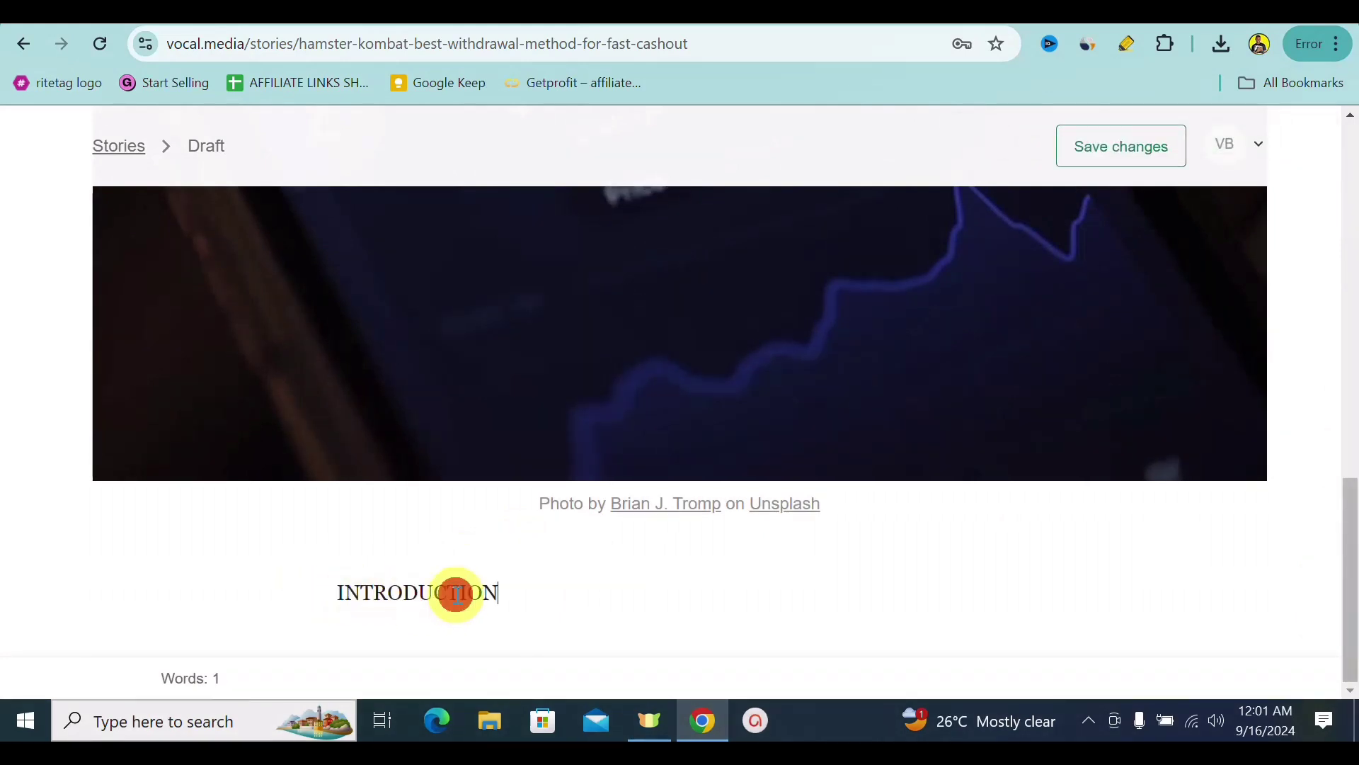
double_click(456, 593)
click(453, 555)
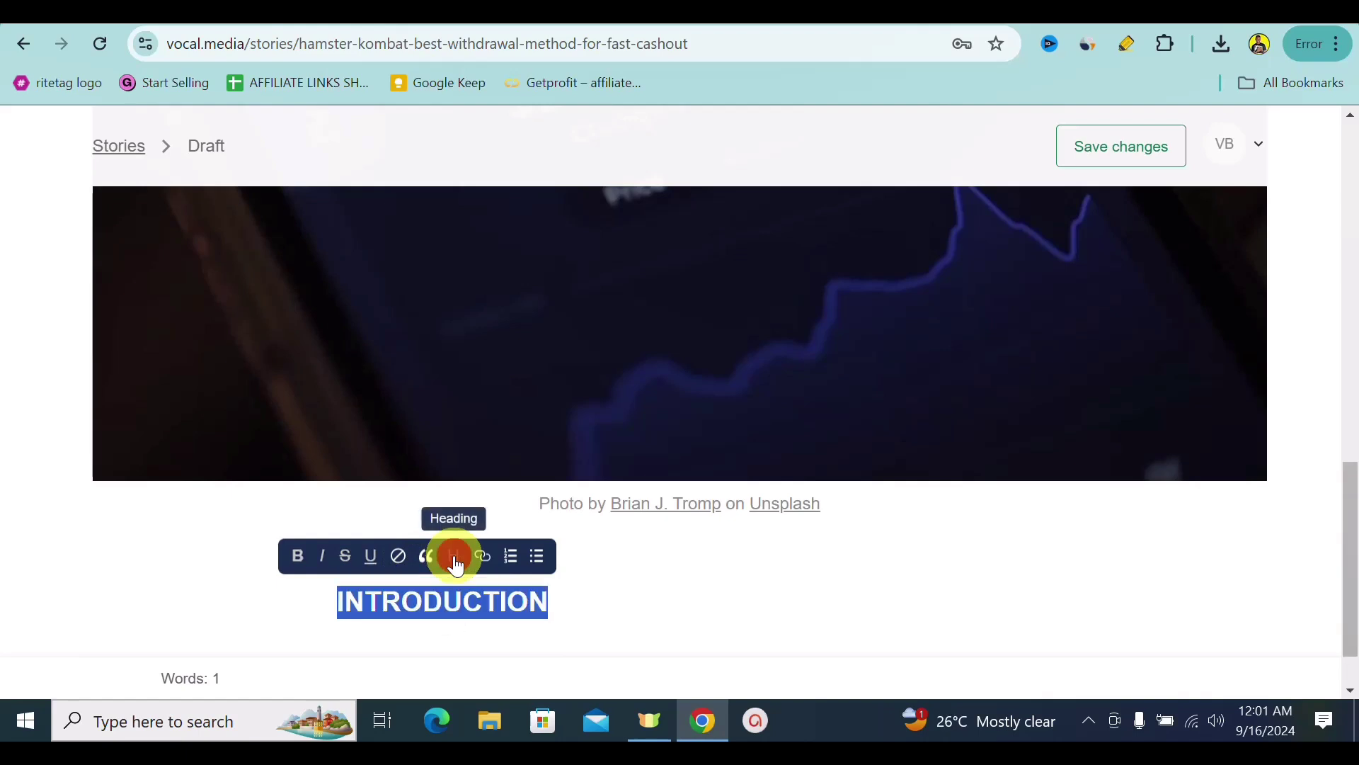
click(592, 599)
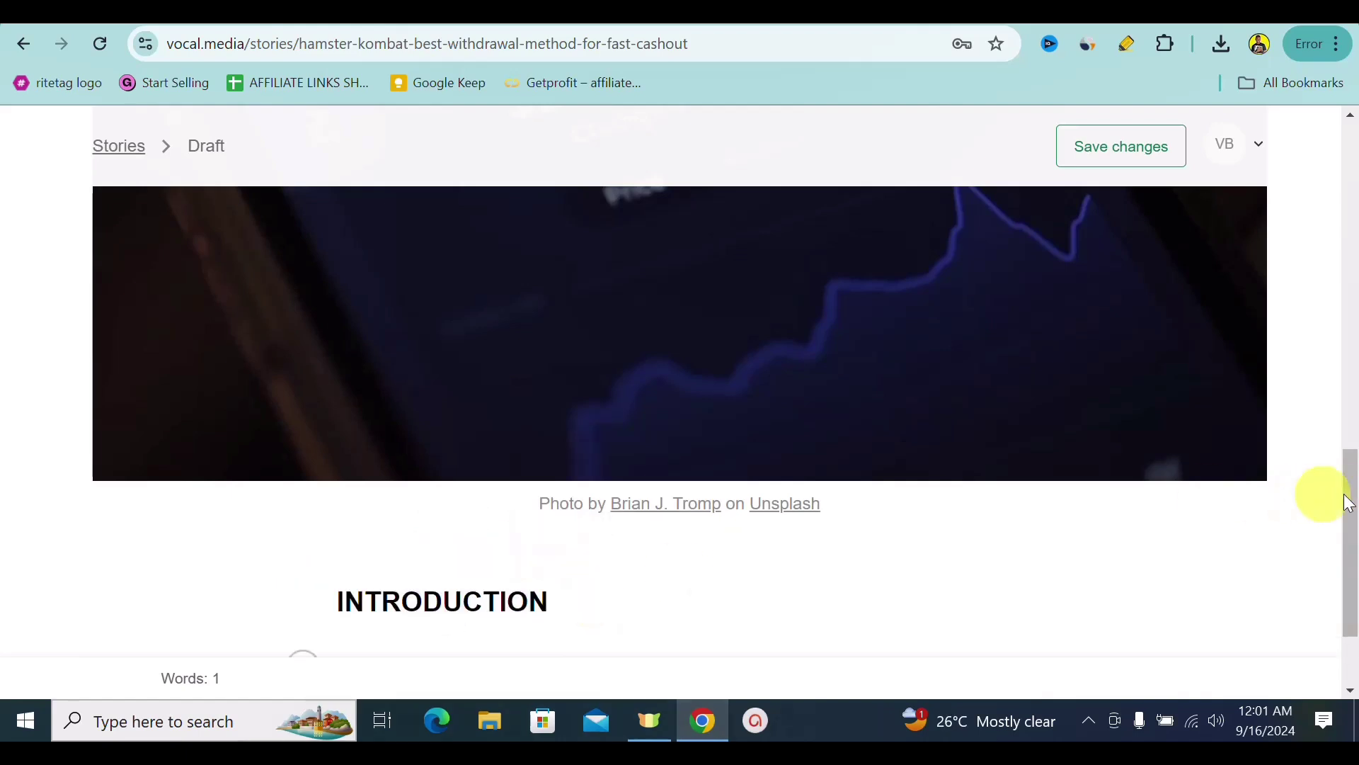
Paste the paraphrased introduction text below the INTRODUCTION heading.
drag(1350, 492, 1351, 539)
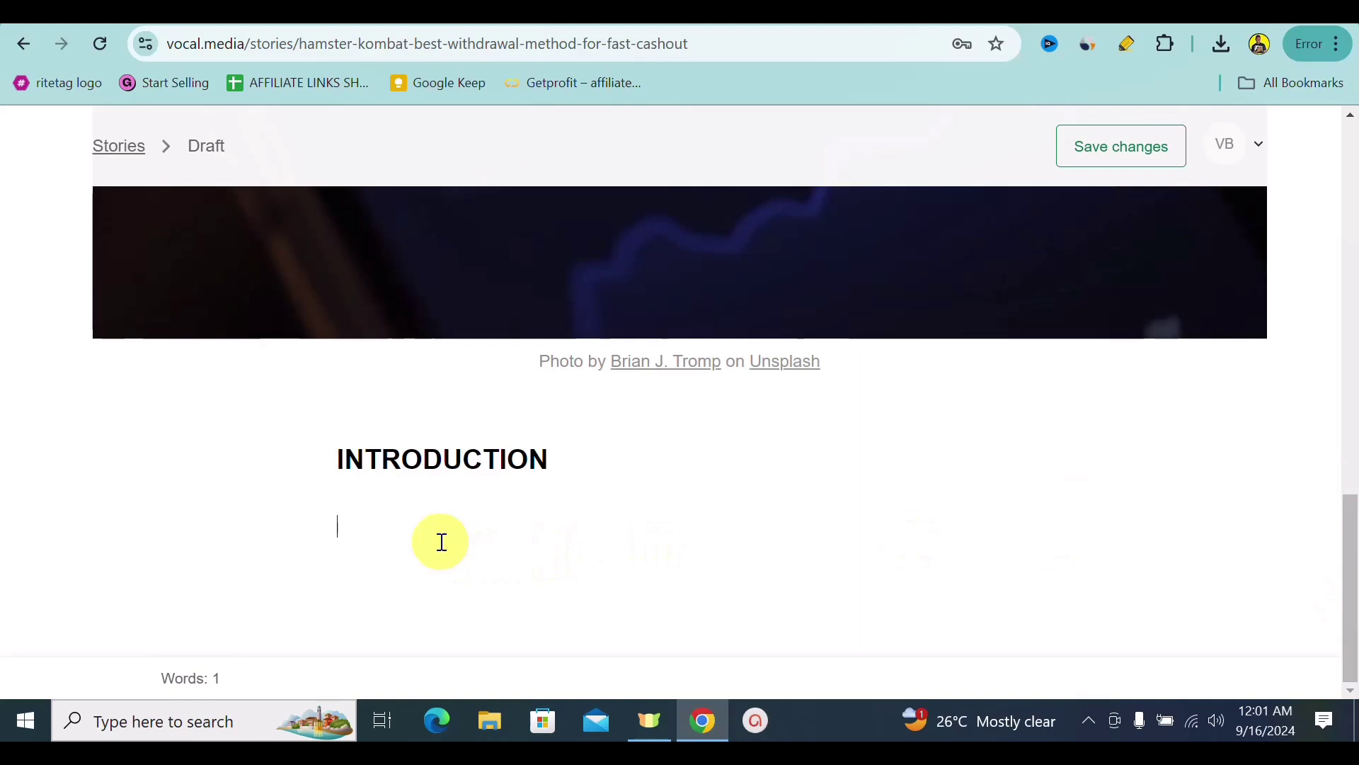
key(ctrl+v)
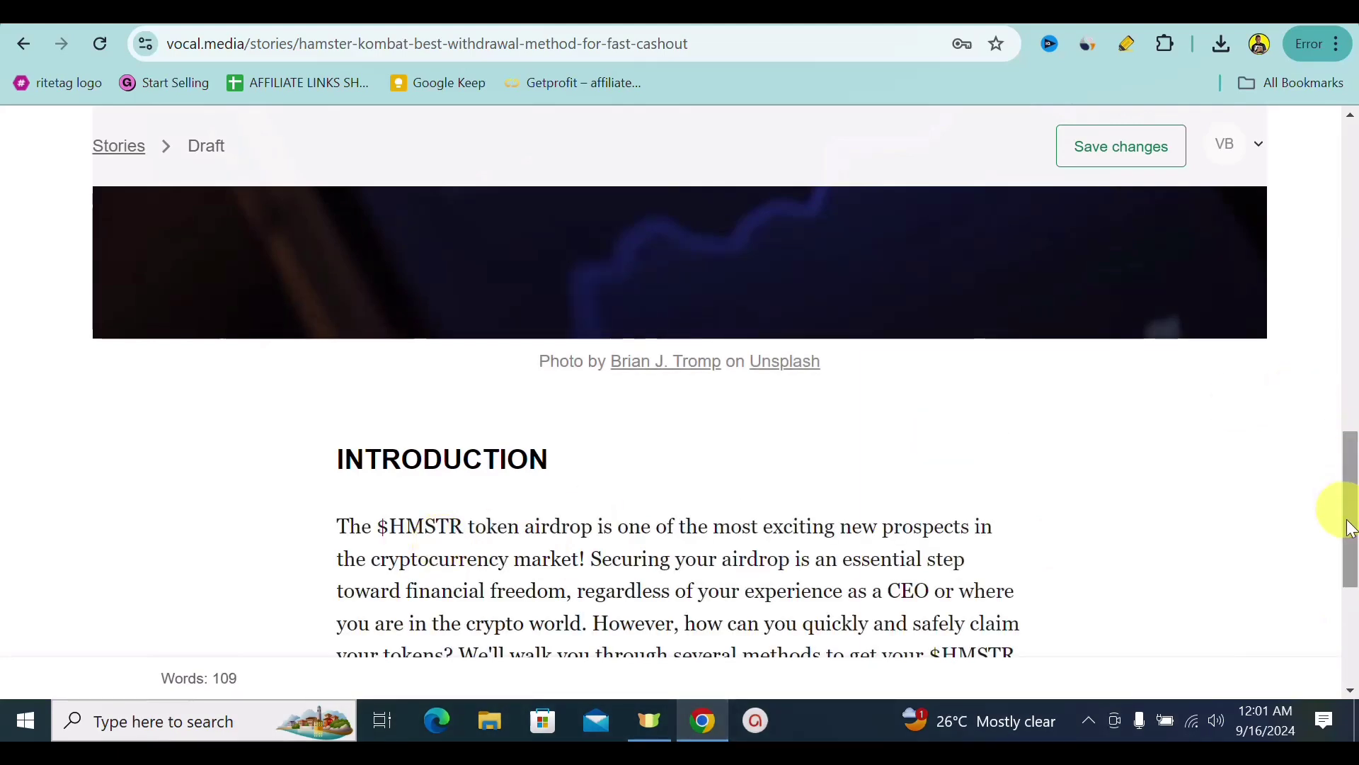
drag(1349, 485, 1346, 577)
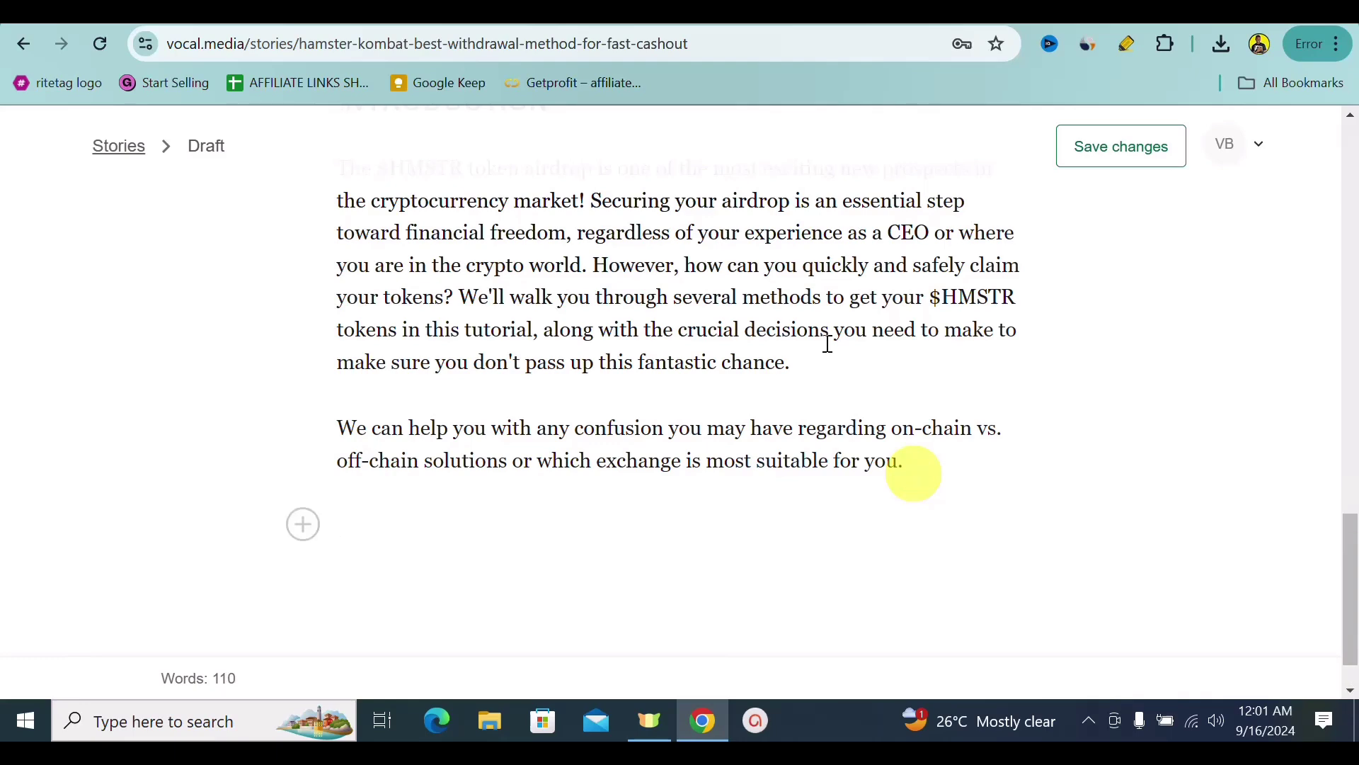
Copy the Sub-Topic 1 title "What is the $HMSTR Airdrop and Why Should You Care?" from ChatGPT and paste it below the Vocal story's introduction.
key(ctrl+Tab)
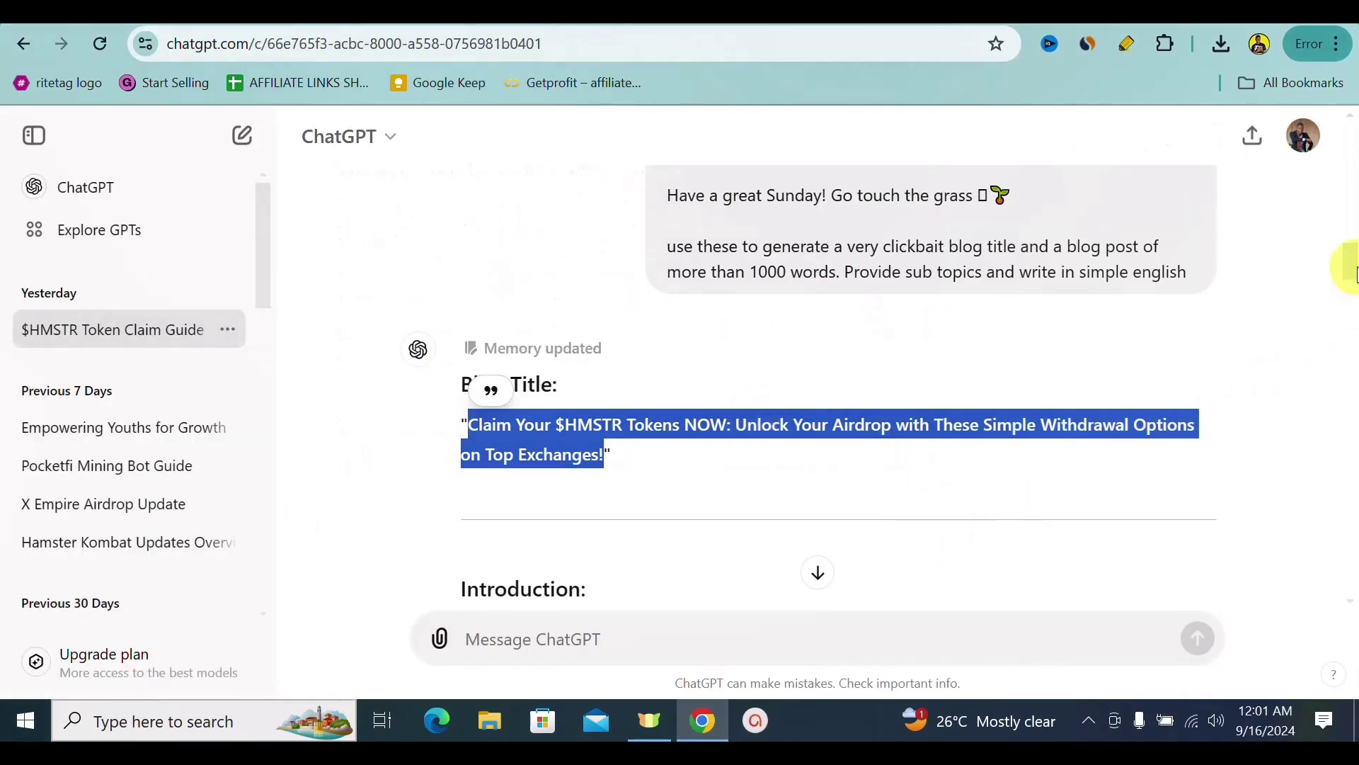
drag(1347, 267, 1349, 302)
click(366, 399)
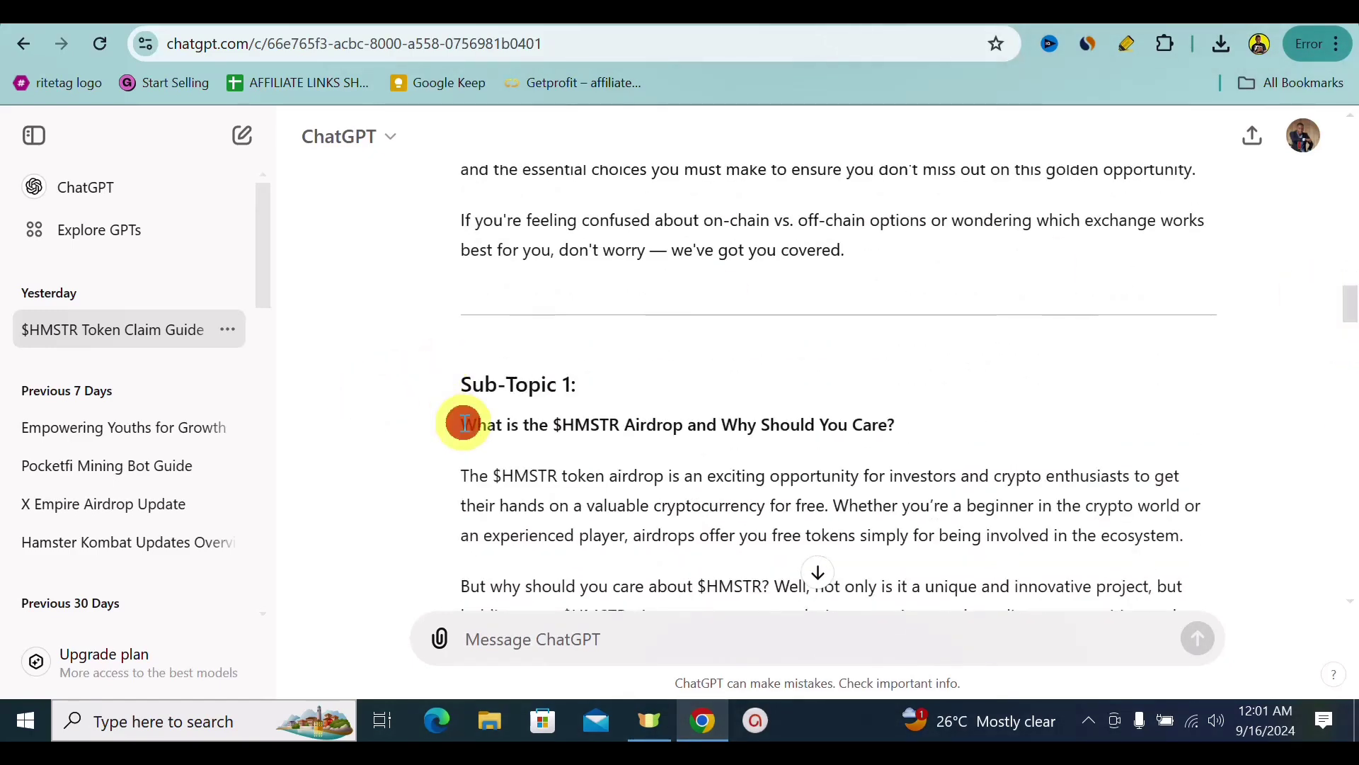
drag(464, 423, 901, 419)
right_click(800, 428)
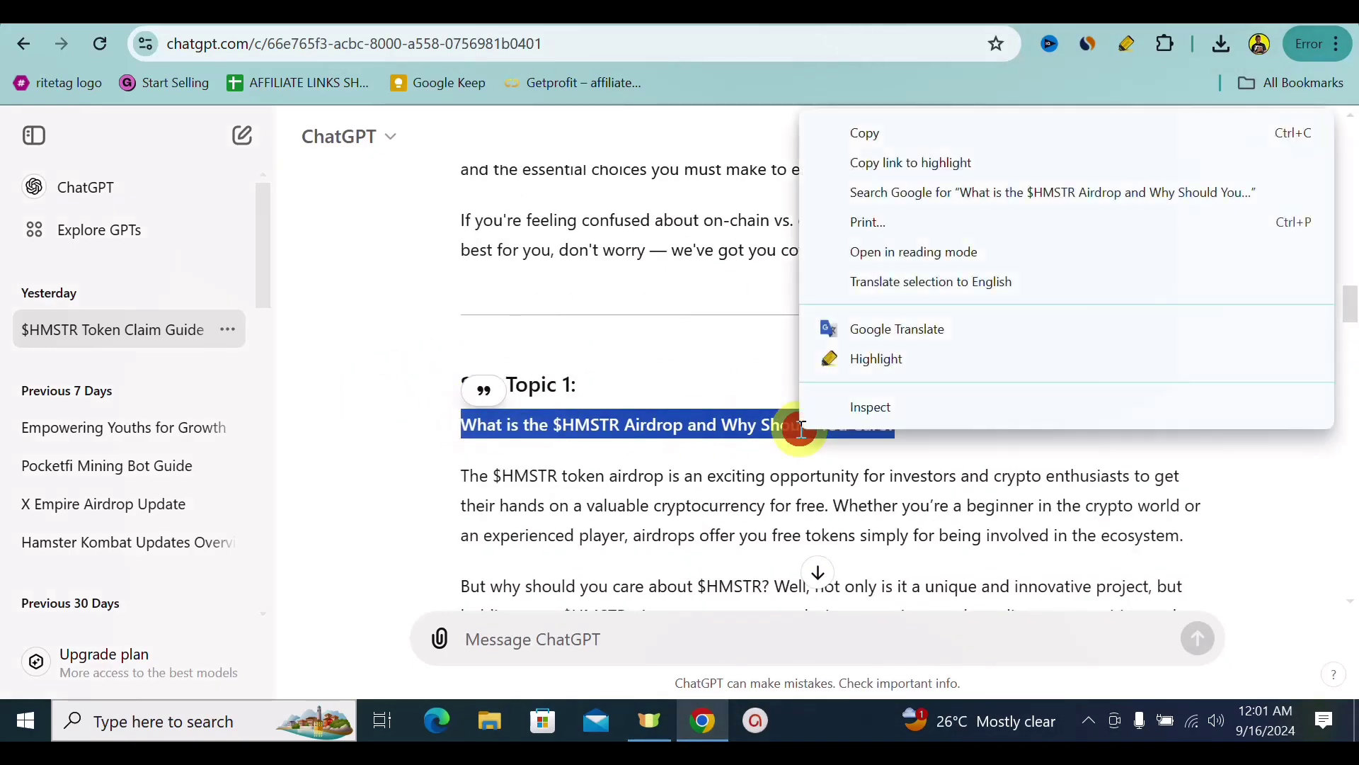
click(872, 133)
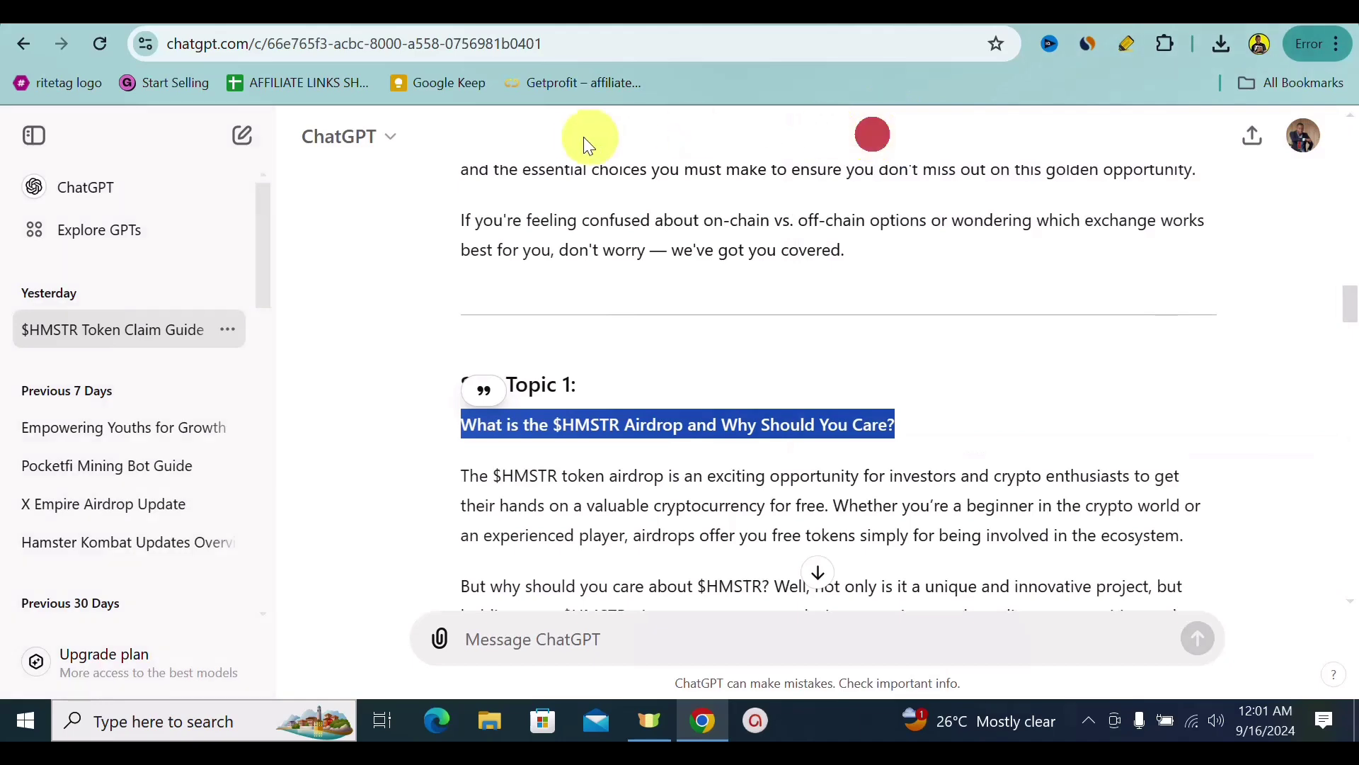
key(ctrl+Tab)
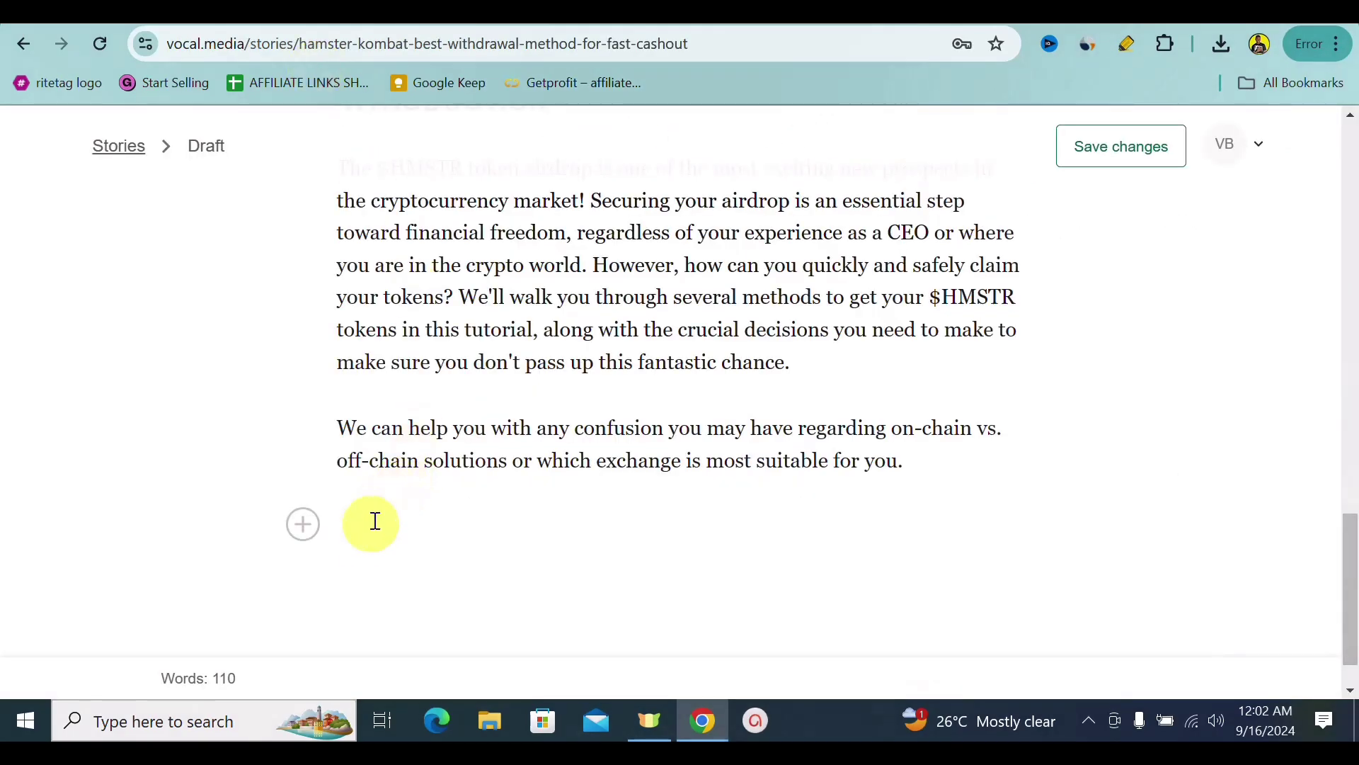
key(ctrl+v)
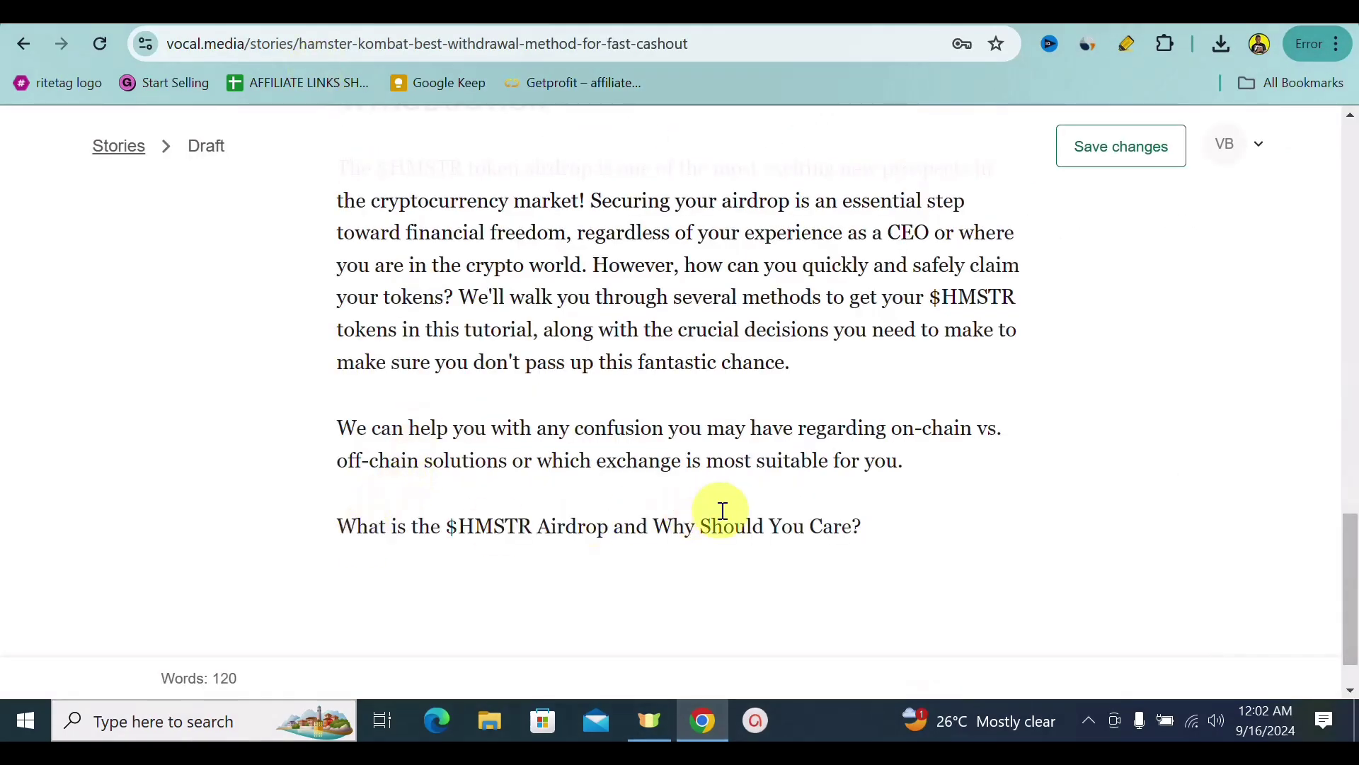
Format the whole line "What is the $HMSTR Airdrop and Why Should You Care?" as a heading.
double_click(742, 526)
key(shift+Home)
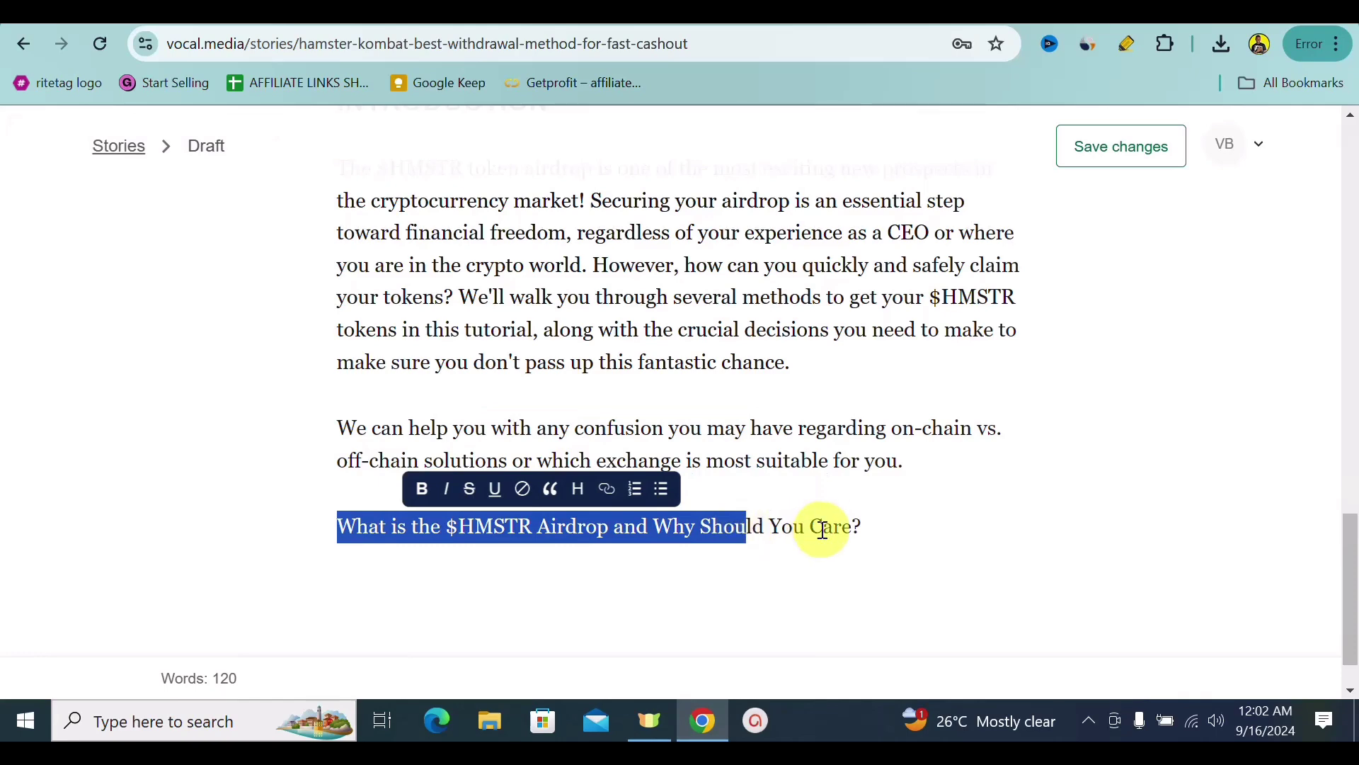
click(859, 529)
drag(818, 512, 340, 522)
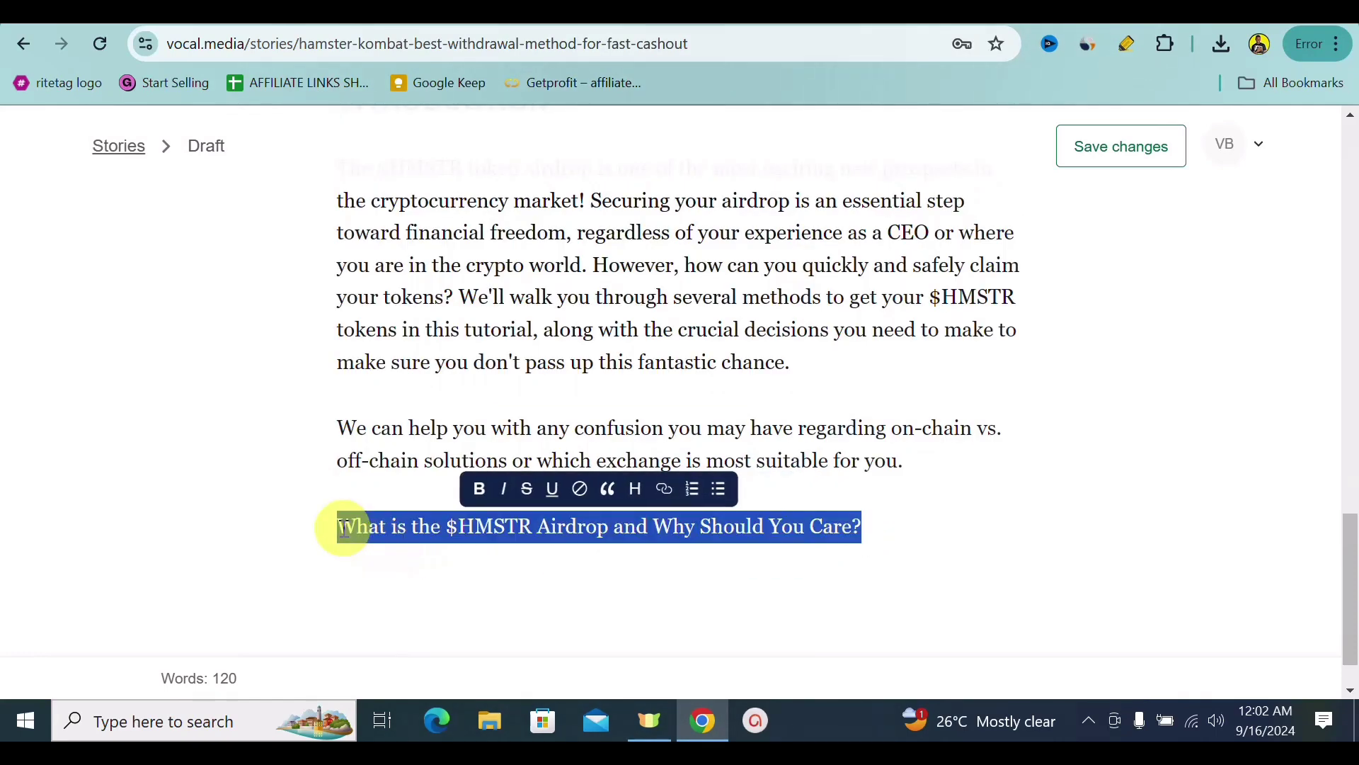
click(631, 486)
click(443, 589)
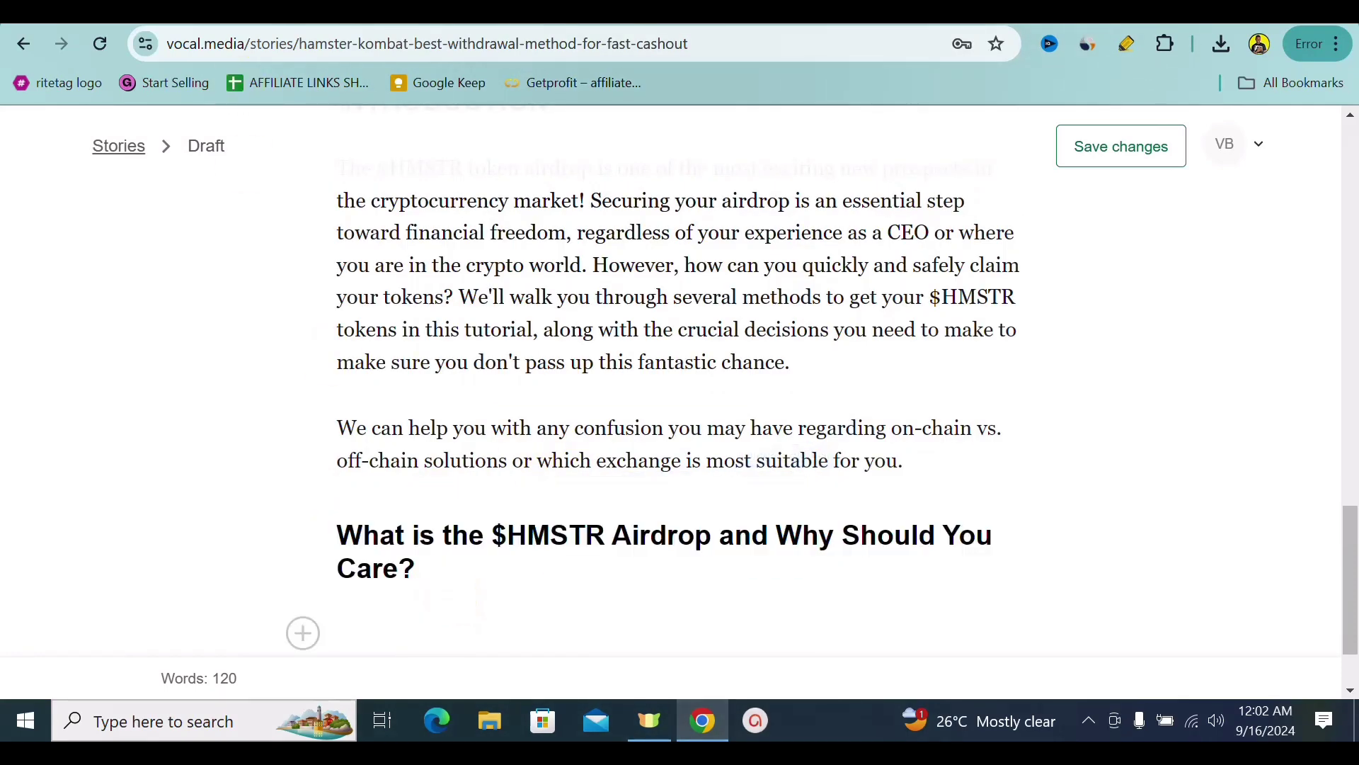
Switch to ChatGPT and copy the three body paragraphs under Sub-Topic 1.
key(ctrl+Tab)
drag(1347, 287, 1352, 319)
drag(544, 444, 451, 207)
key(ctrl+c)
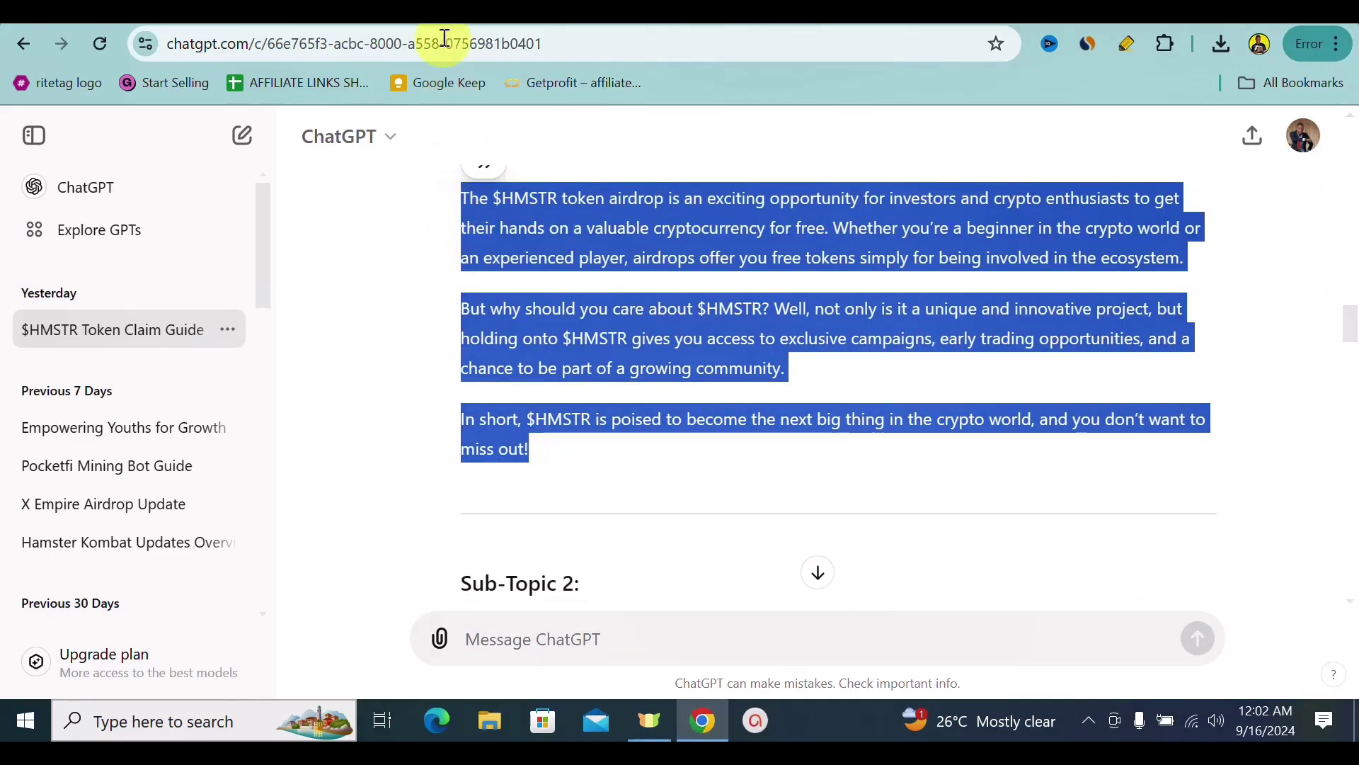
Switch to QuillBot, replace the old input text with the copied Sub-Topic 1 paragraphs and paraphrase them in Standard mode.
key(ctrl+Tab)
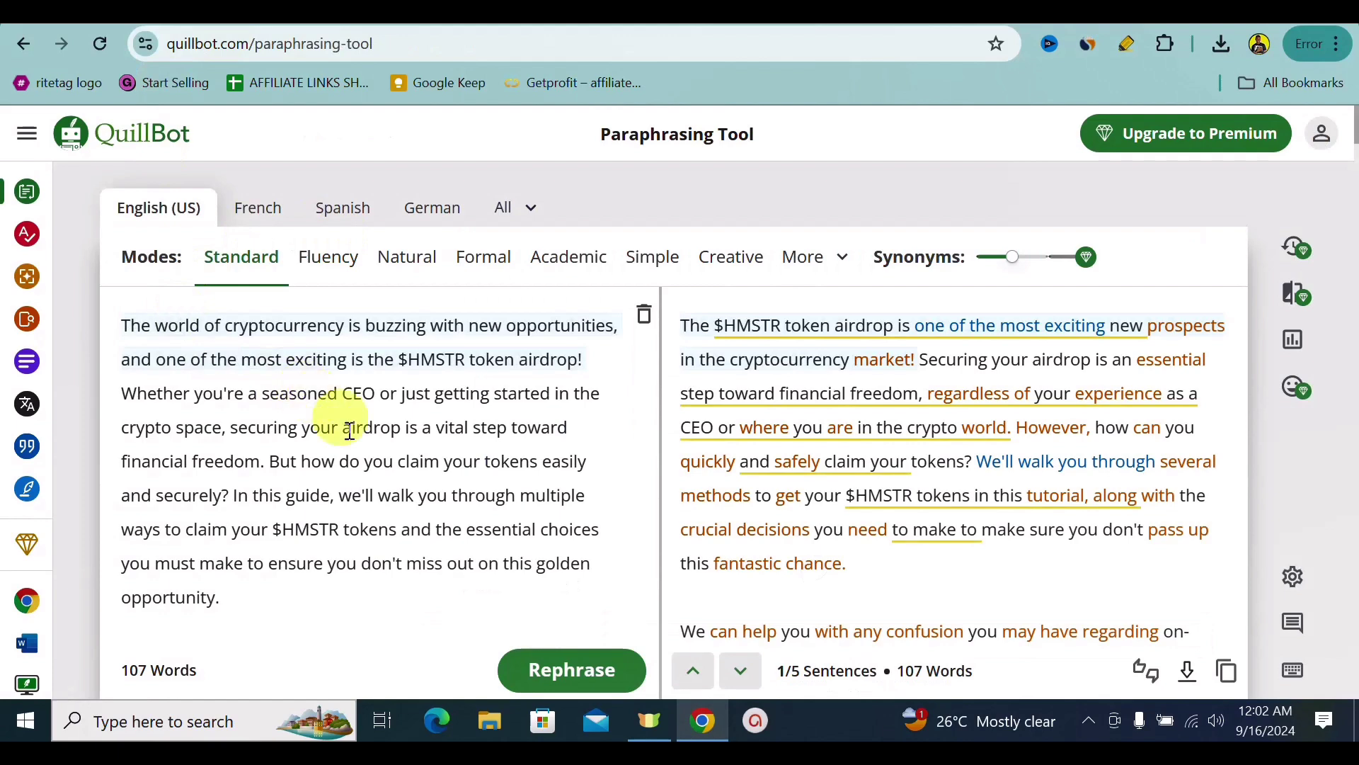
click(185, 582)
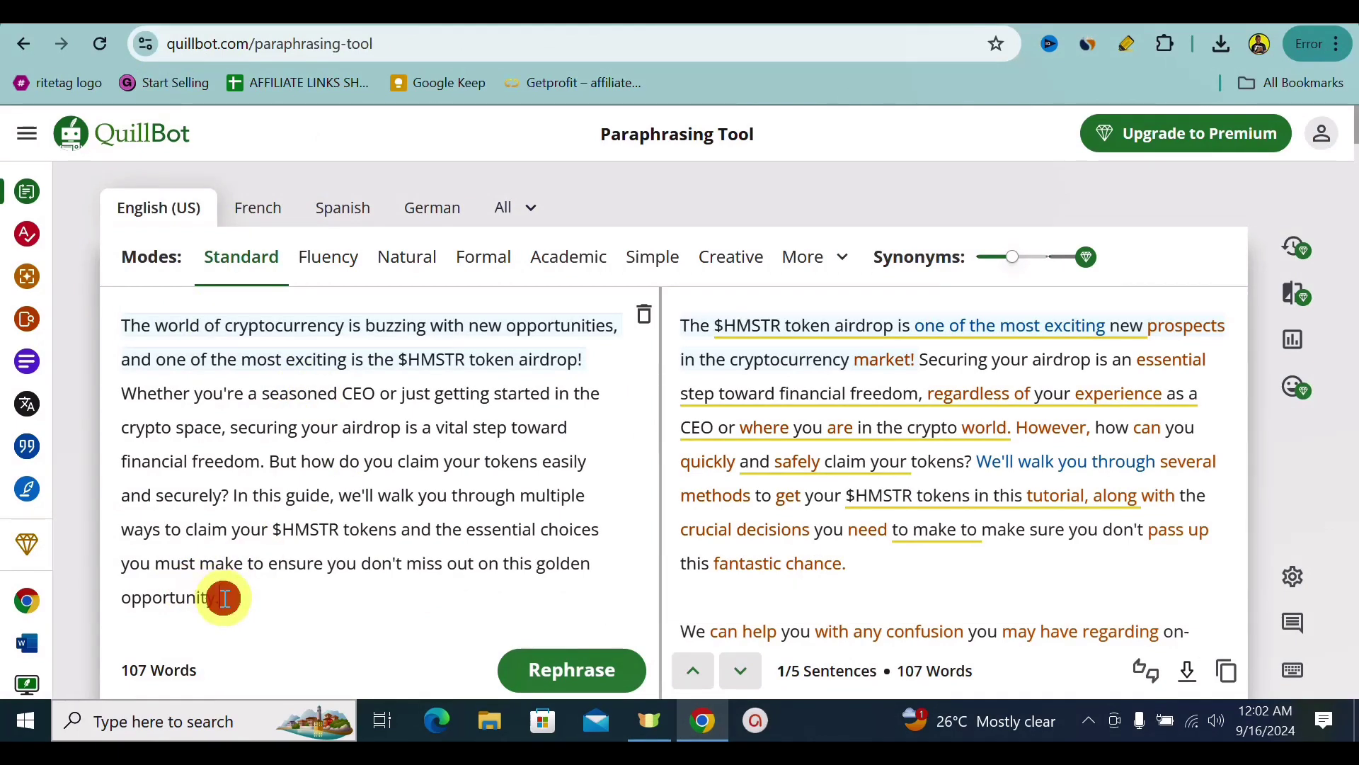
drag(224, 598, 117, 345)
key(BackSpace)
key(ctrl+a)
key(BackSpace)
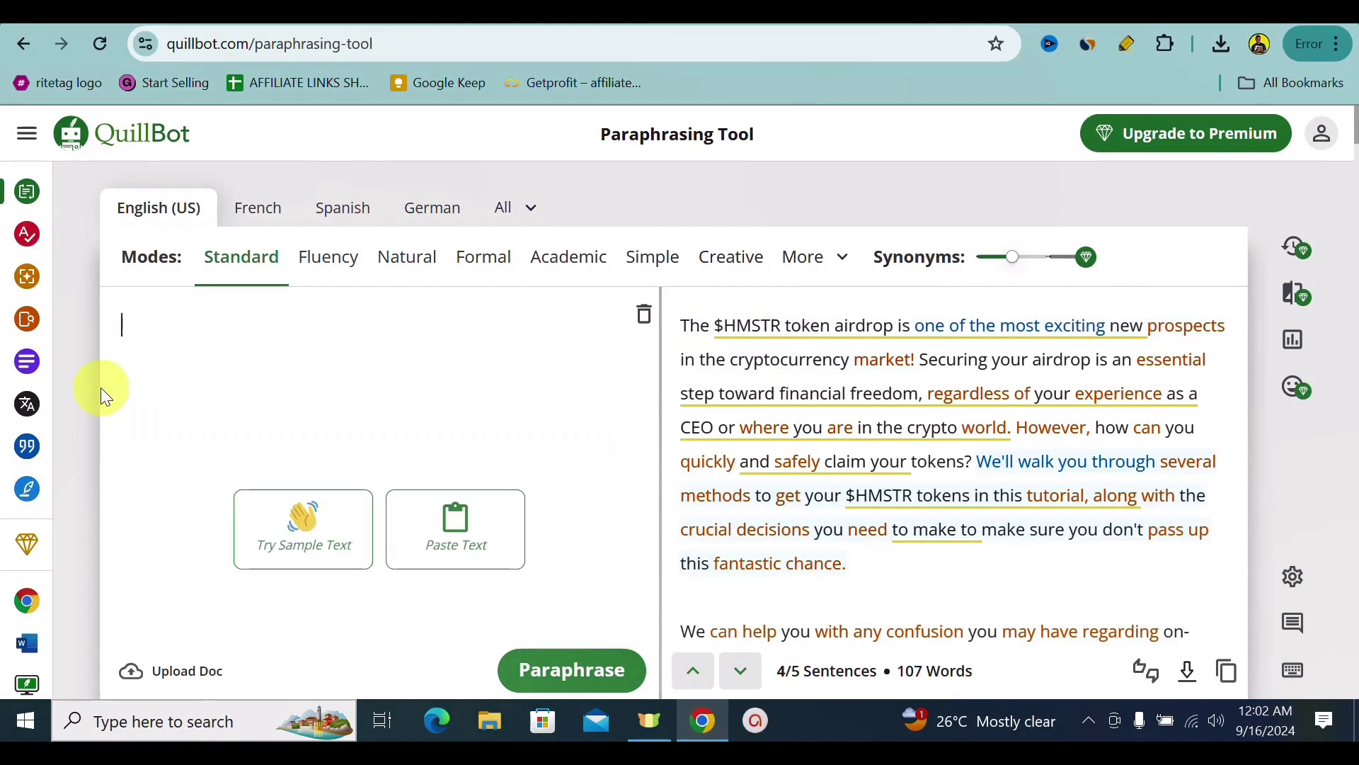
key(ctrl+v)
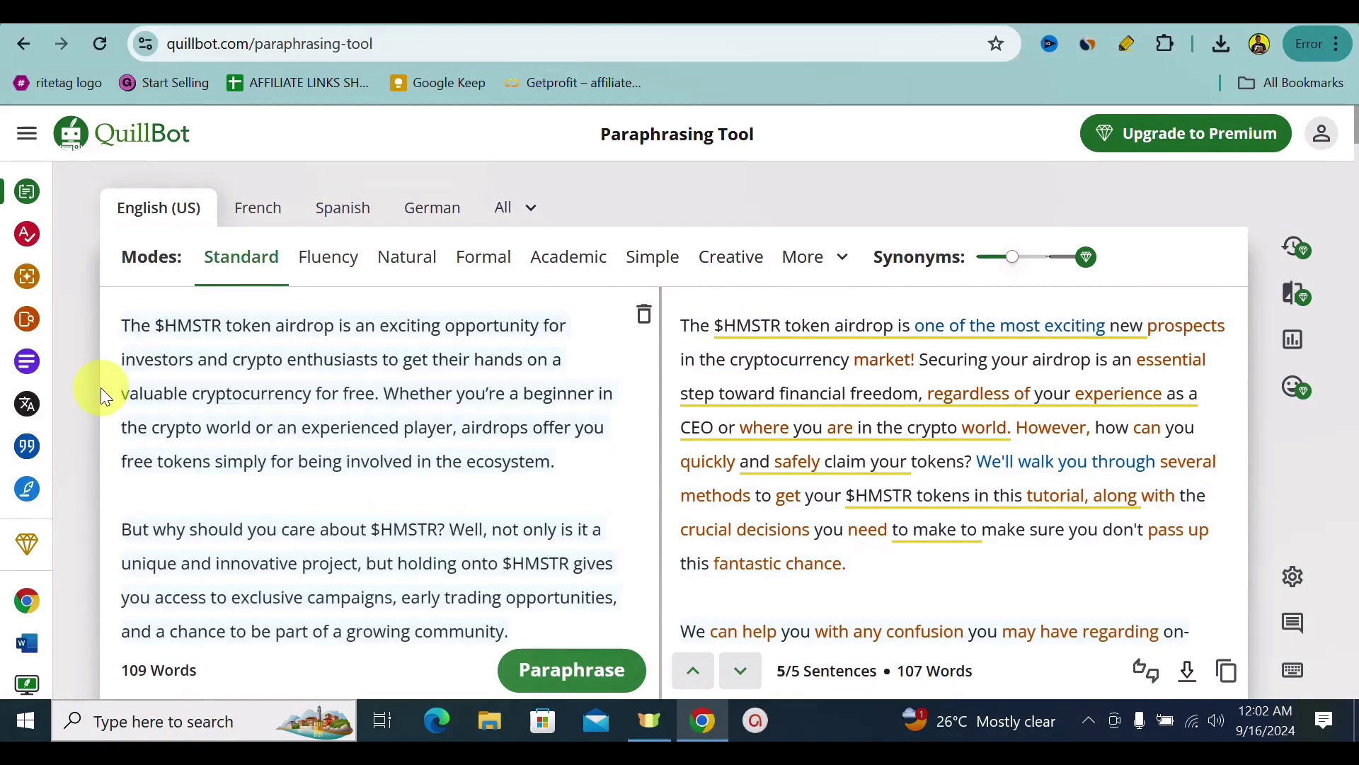
click(566, 676)
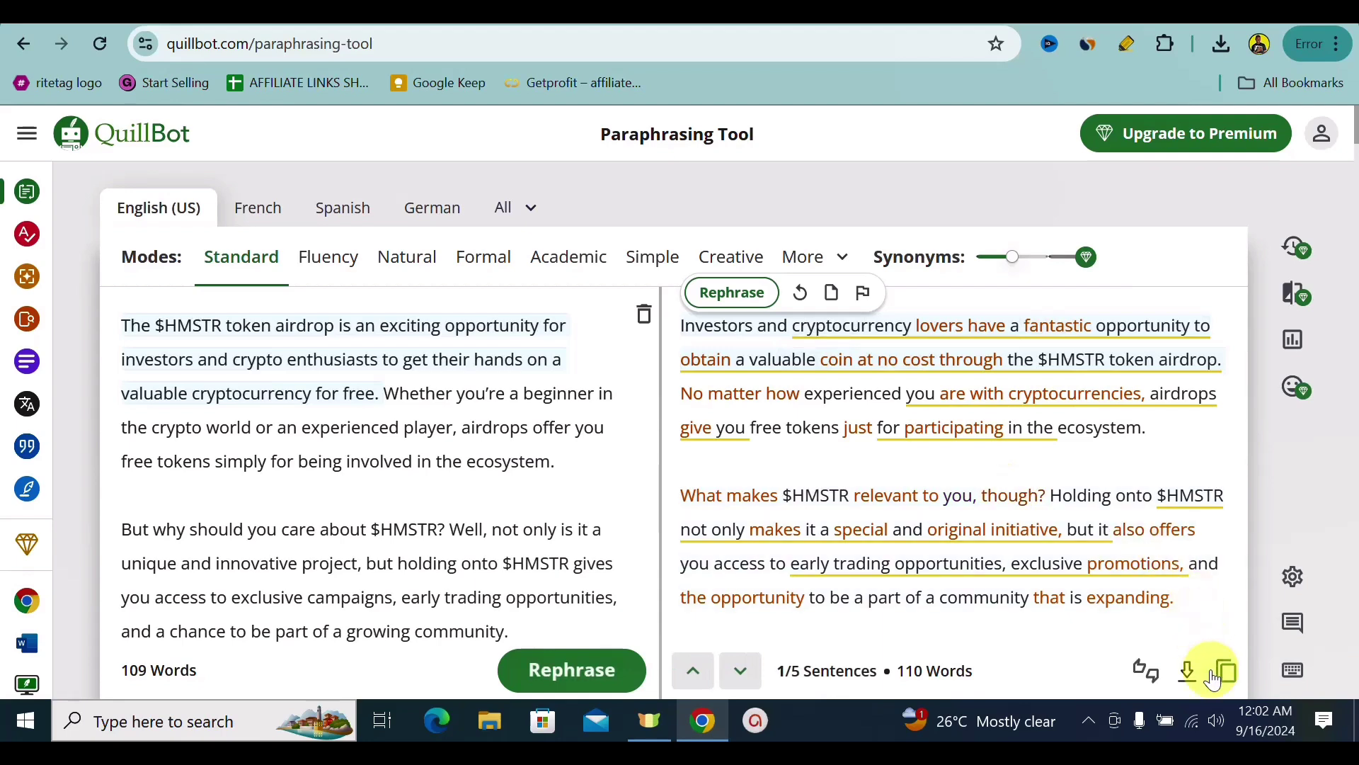
Copy the paraphrased Sub-Topic 1 text from QuillBot and paste it under the "What is the $HMSTR Airdrop and Why Should You Care?" heading in Vocal.
click(1219, 674)
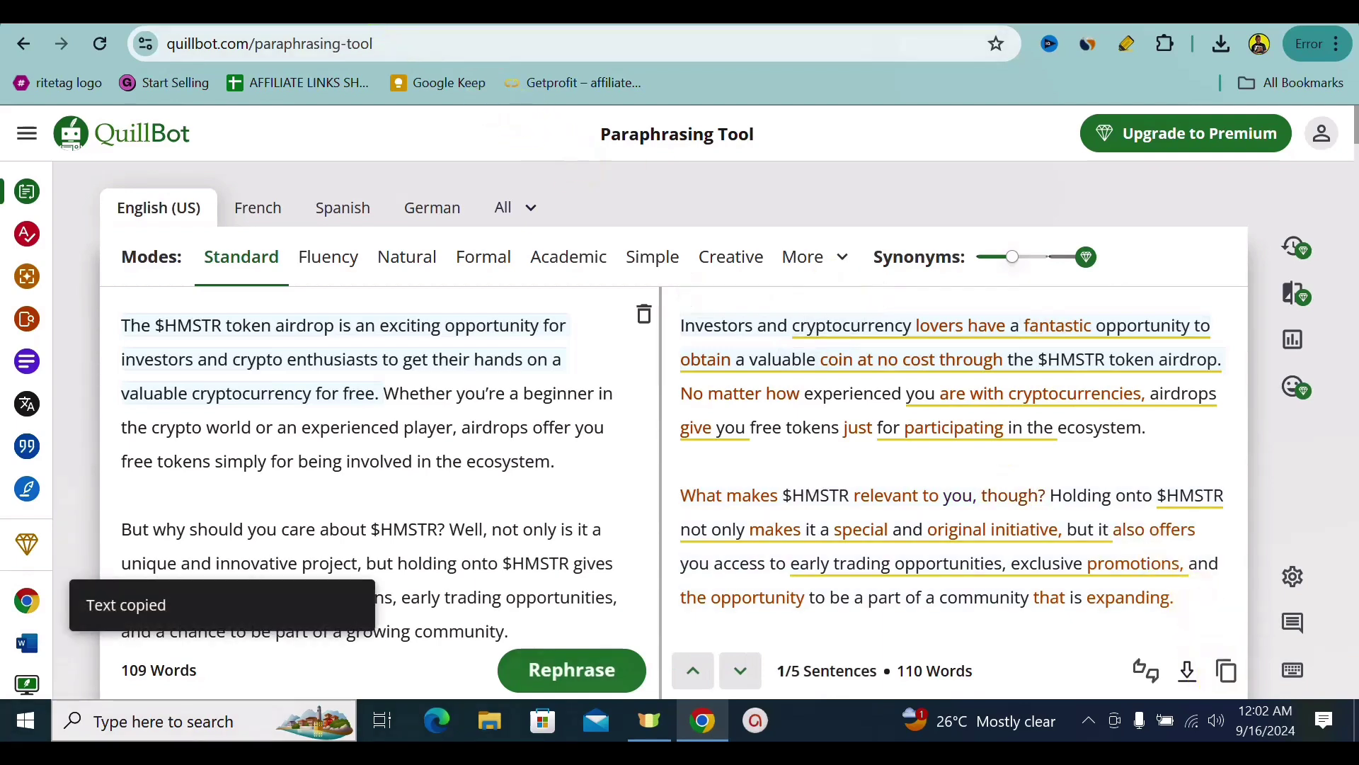
key(ctrl+Tab)
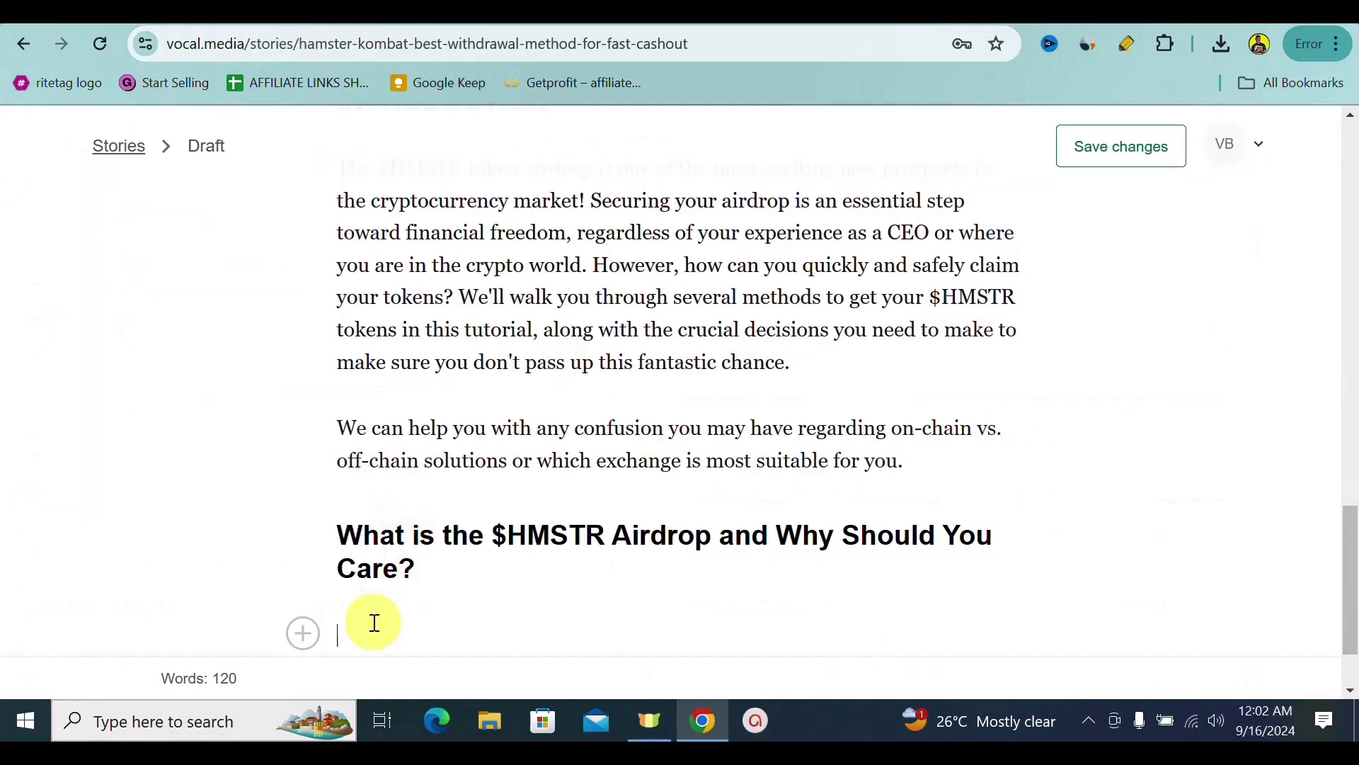
key(ctrl+v)
Open the Vocal story's publishing options and review the community, tag, challenge, exclusive story, comments, content warning and AI-generated label settings.
drag(1349, 517, 1353, 238)
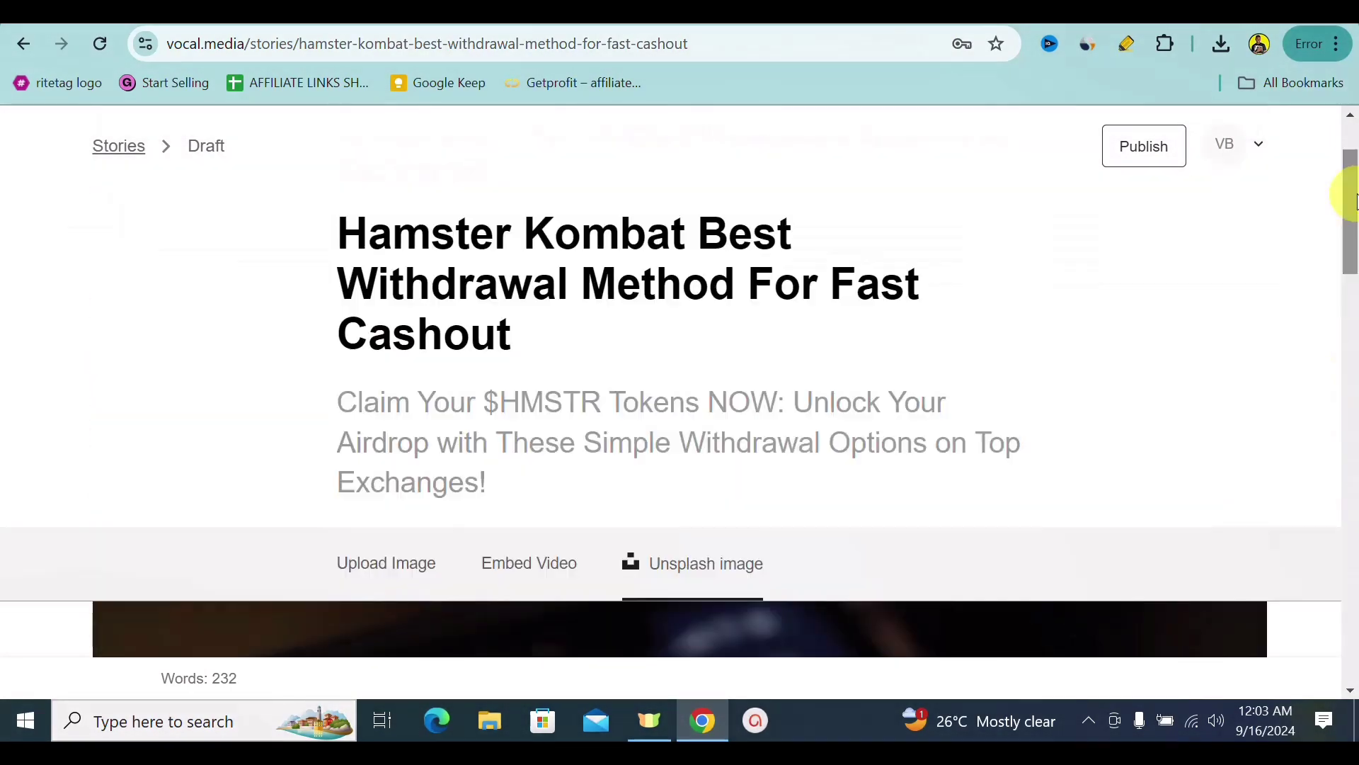
click(1152, 143)
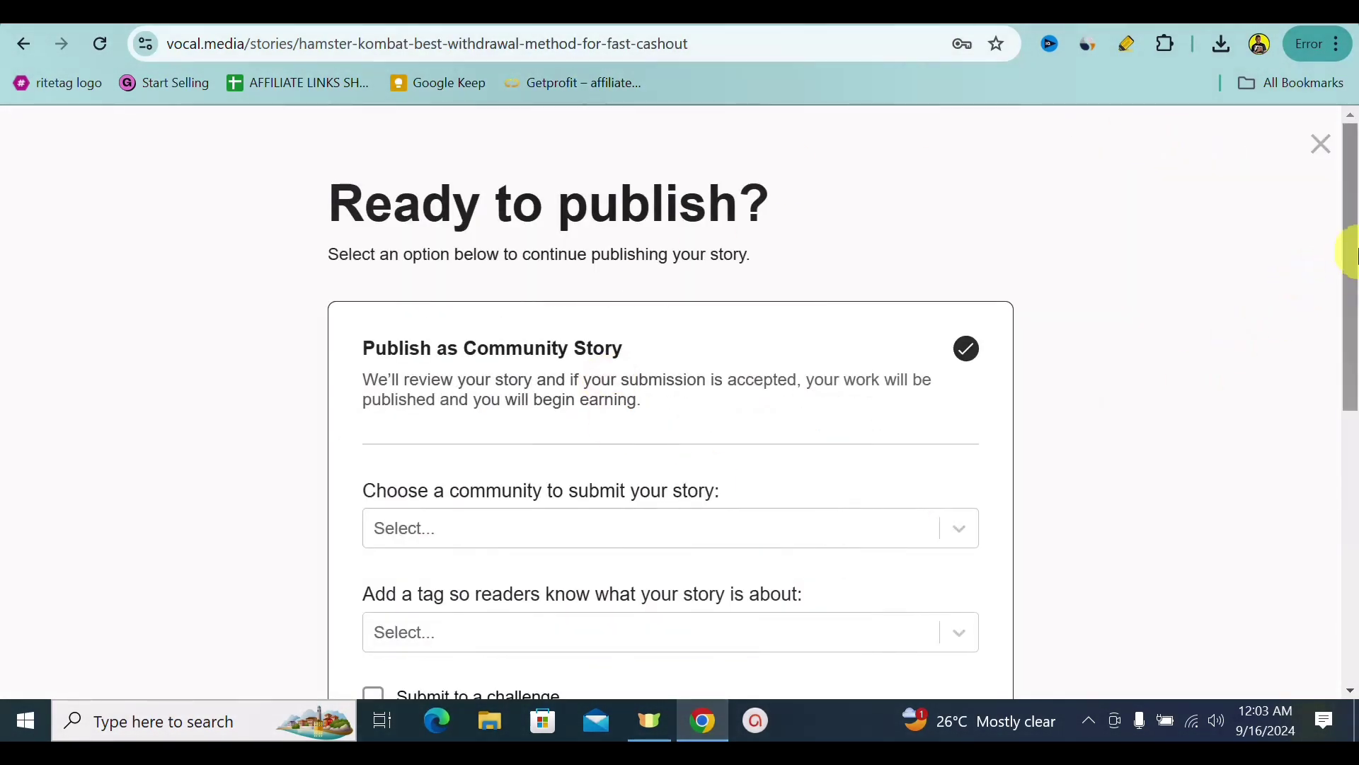
drag(1354, 248, 1354, 602)
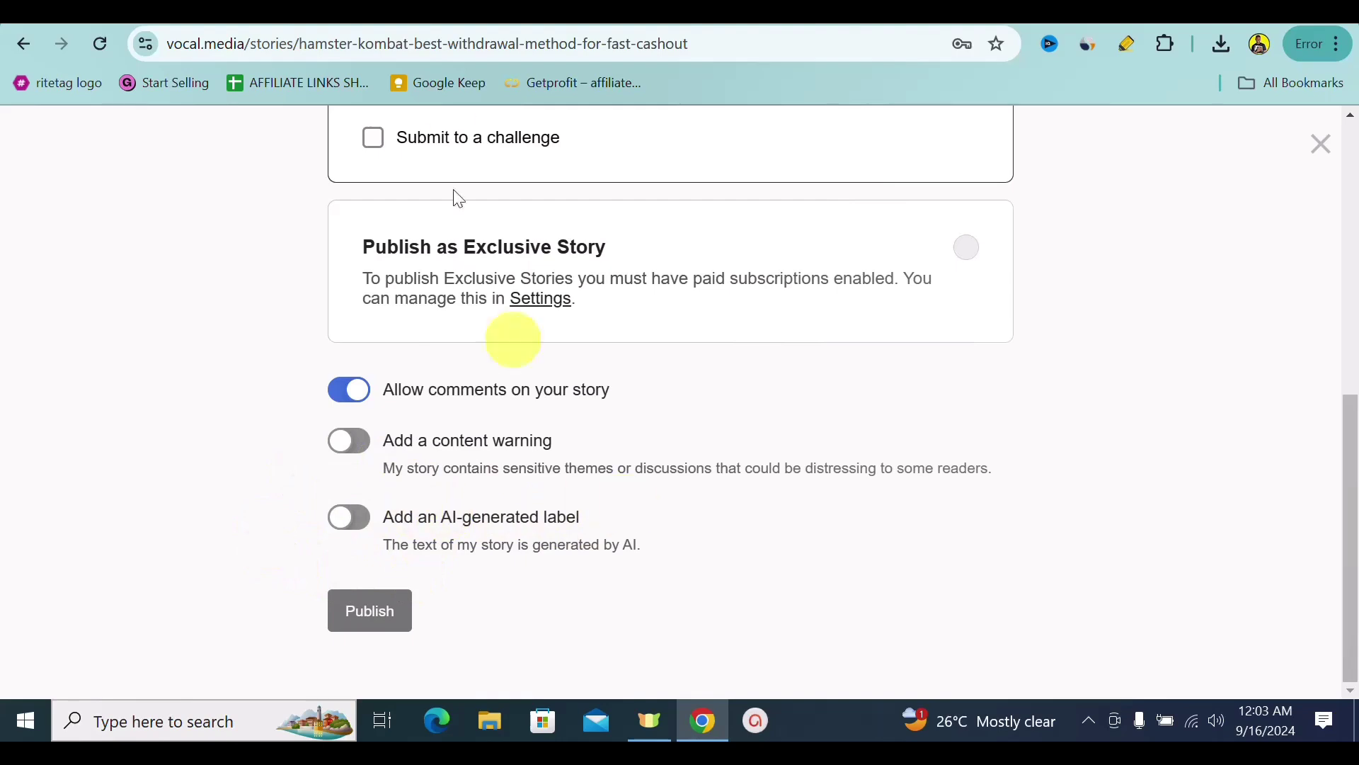
click(489, 12)
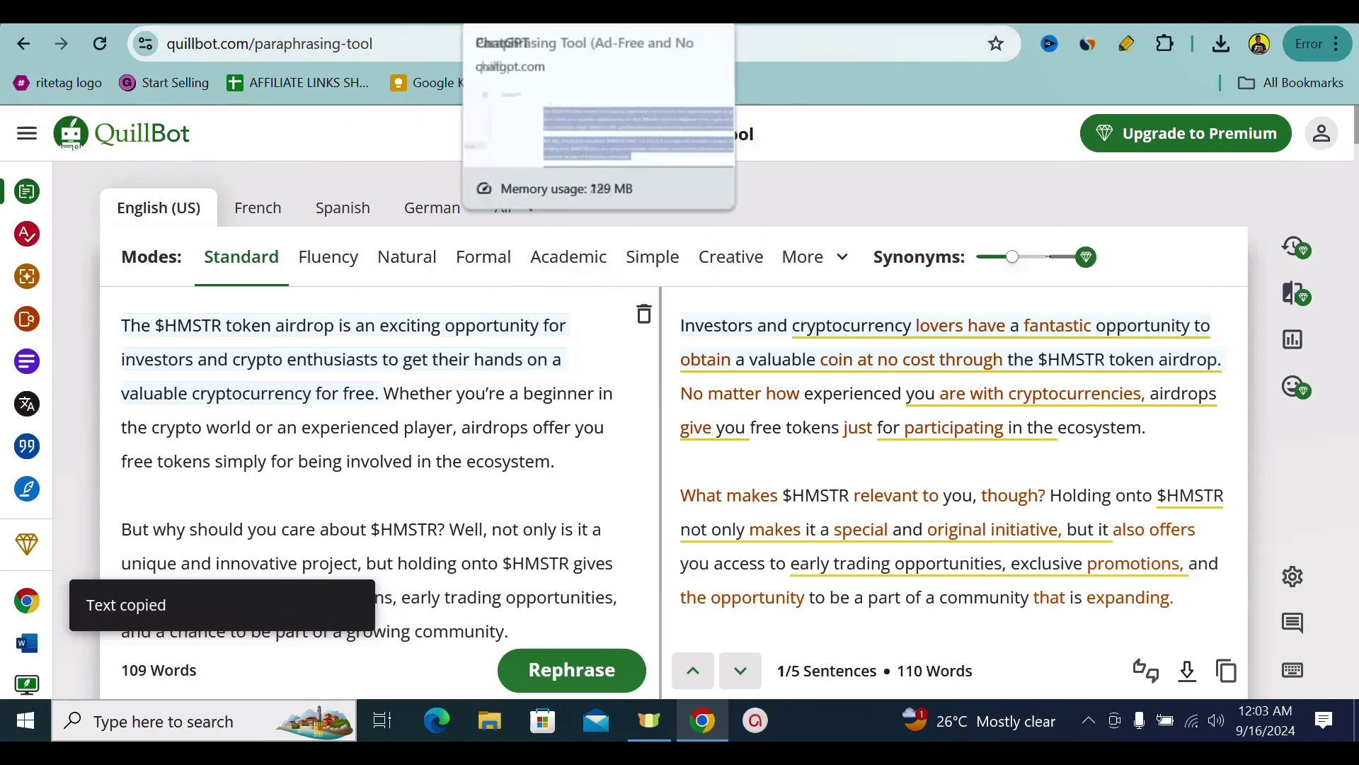
click(297, 11)
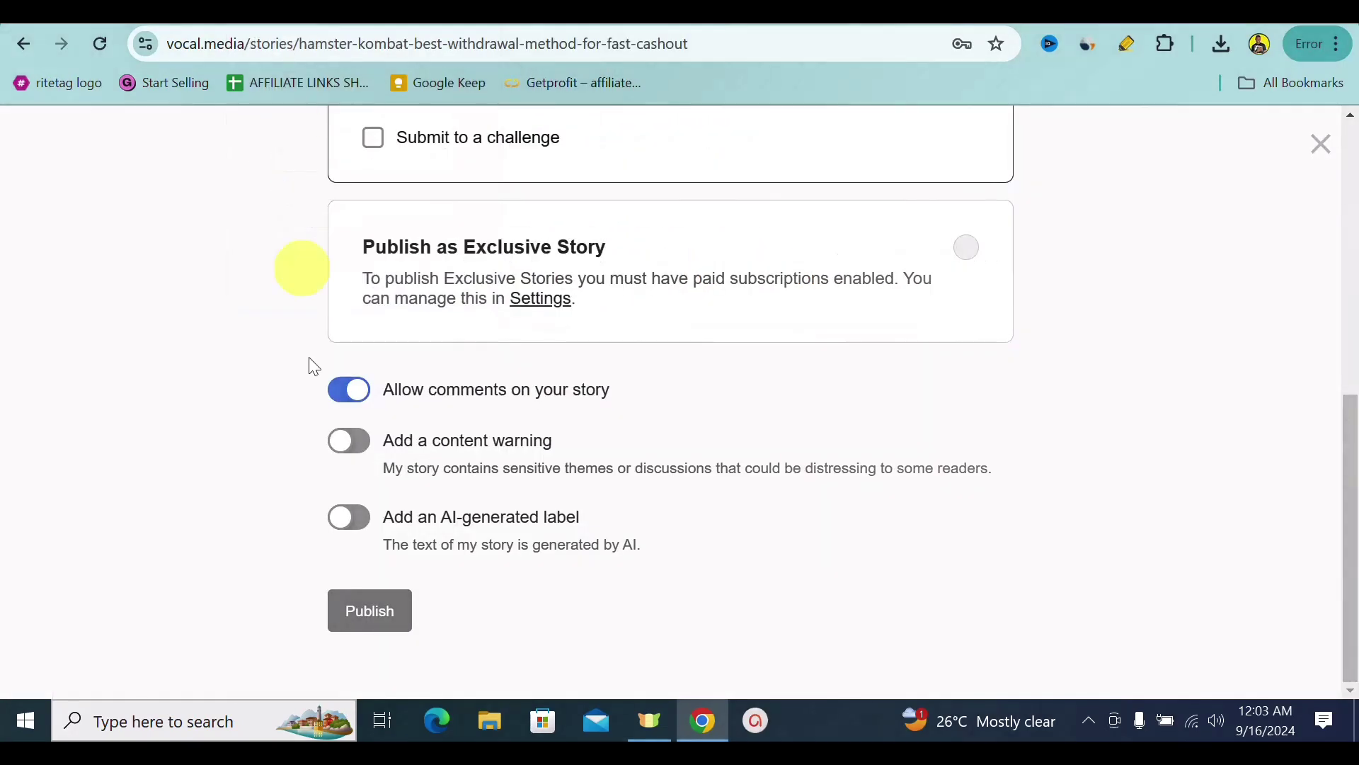
drag(1350, 479, 1341, 264)
Switch to X and go back from the #Hamster_Kombat results to the Trends list, then check the Vocal.media pay rates per 1000 views in the review article.
click(737, 11)
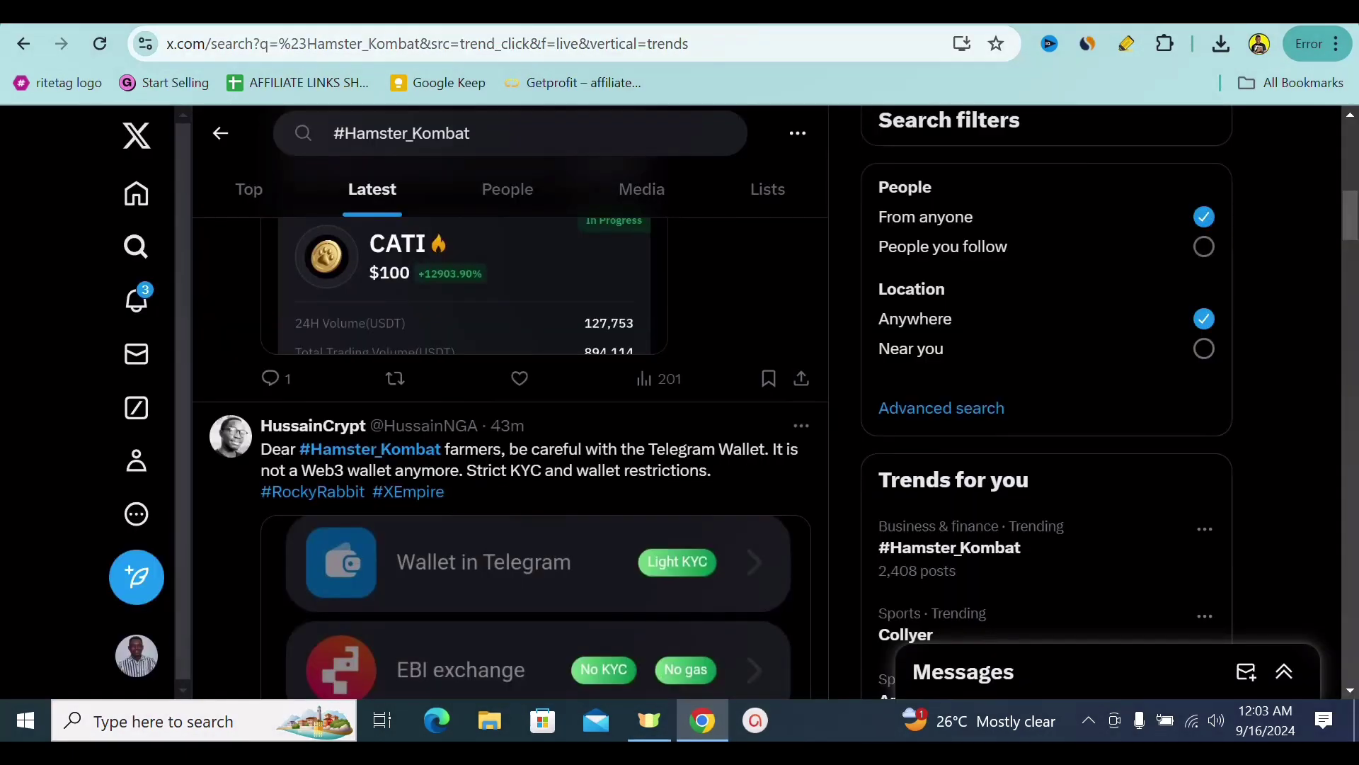
click(221, 134)
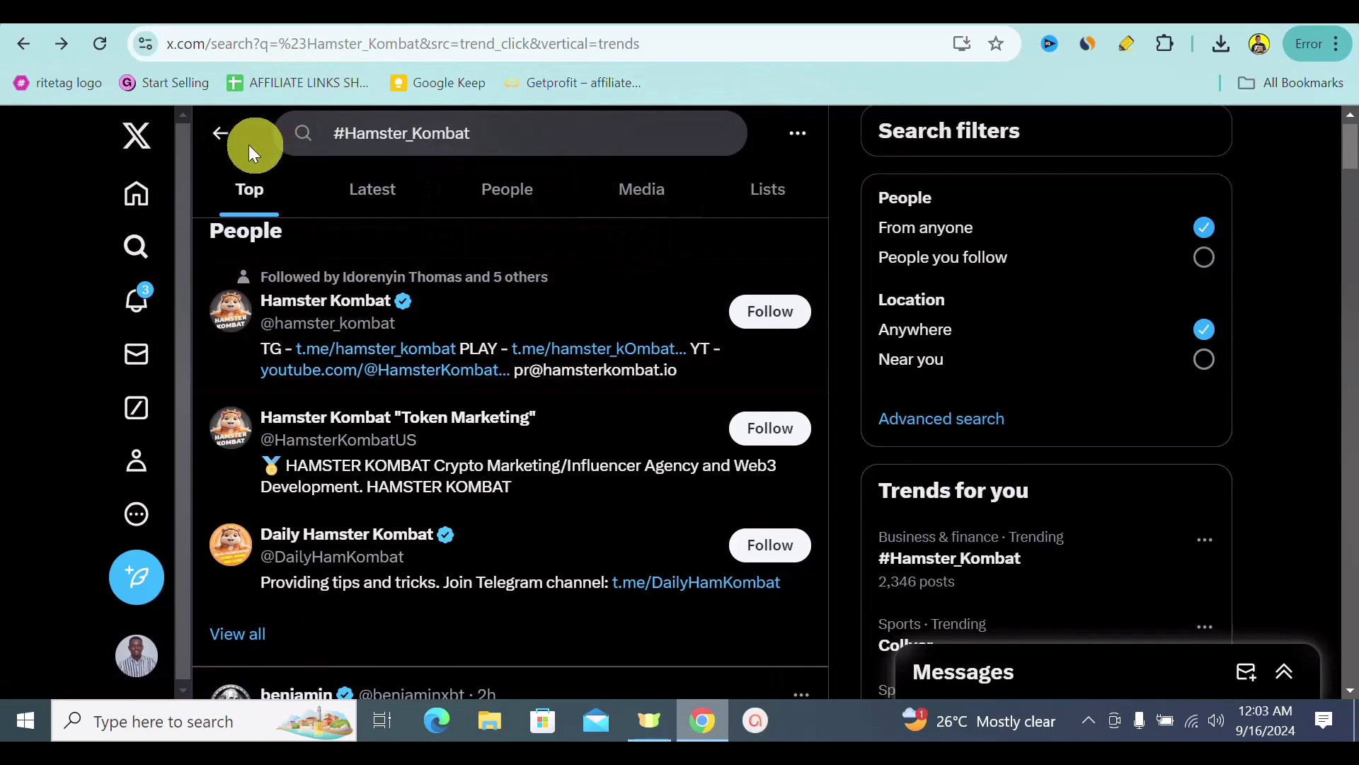
click(220, 136)
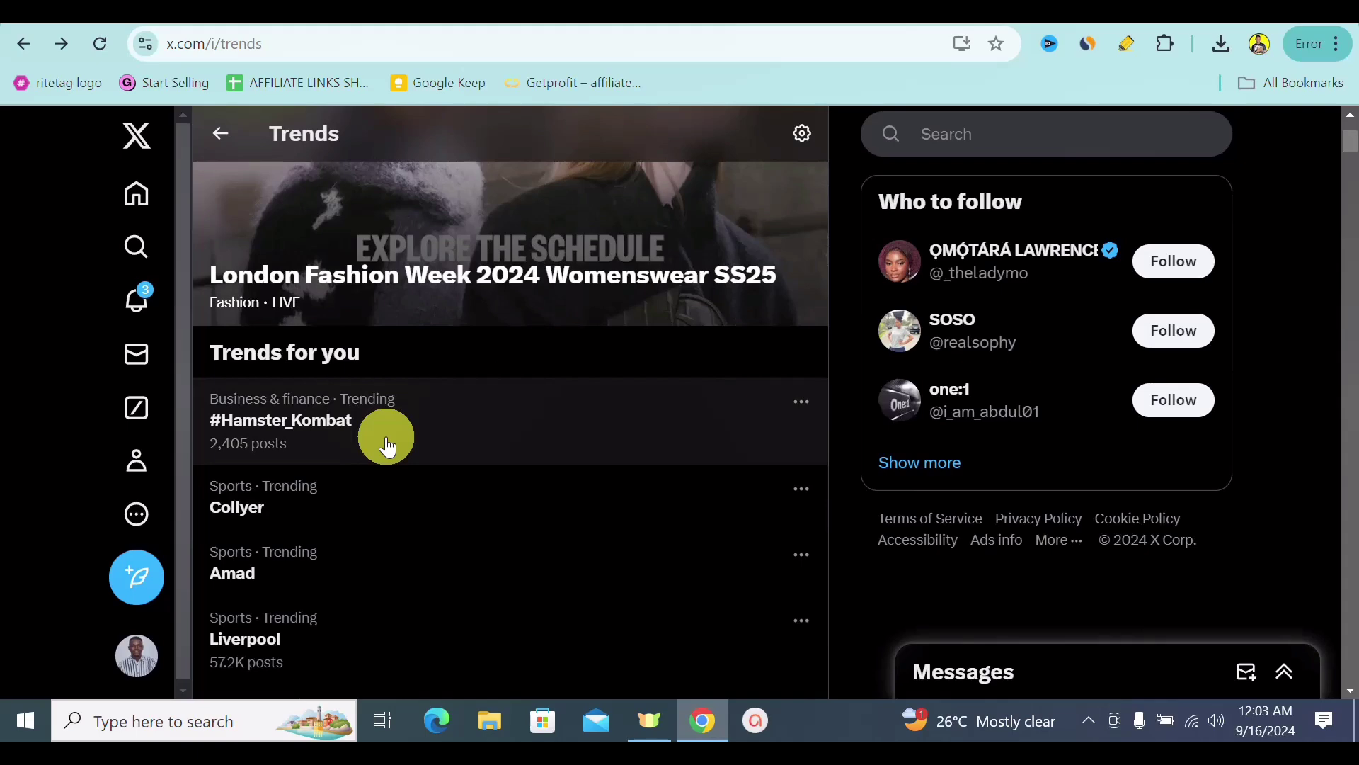
key(ctrl+Tab)
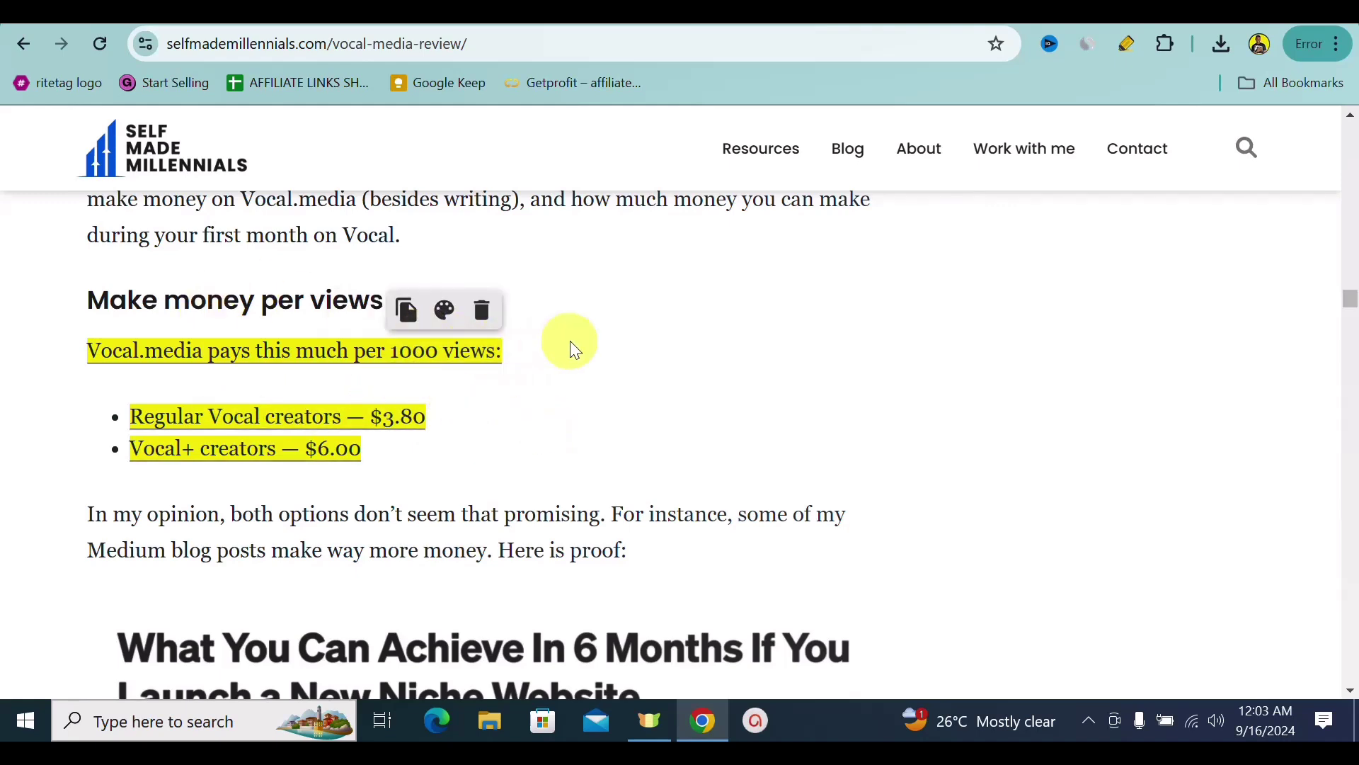
Return to the Vocal publishing page and examine the monthly visits of vocal.media in Similarweb.
click(290, 26)
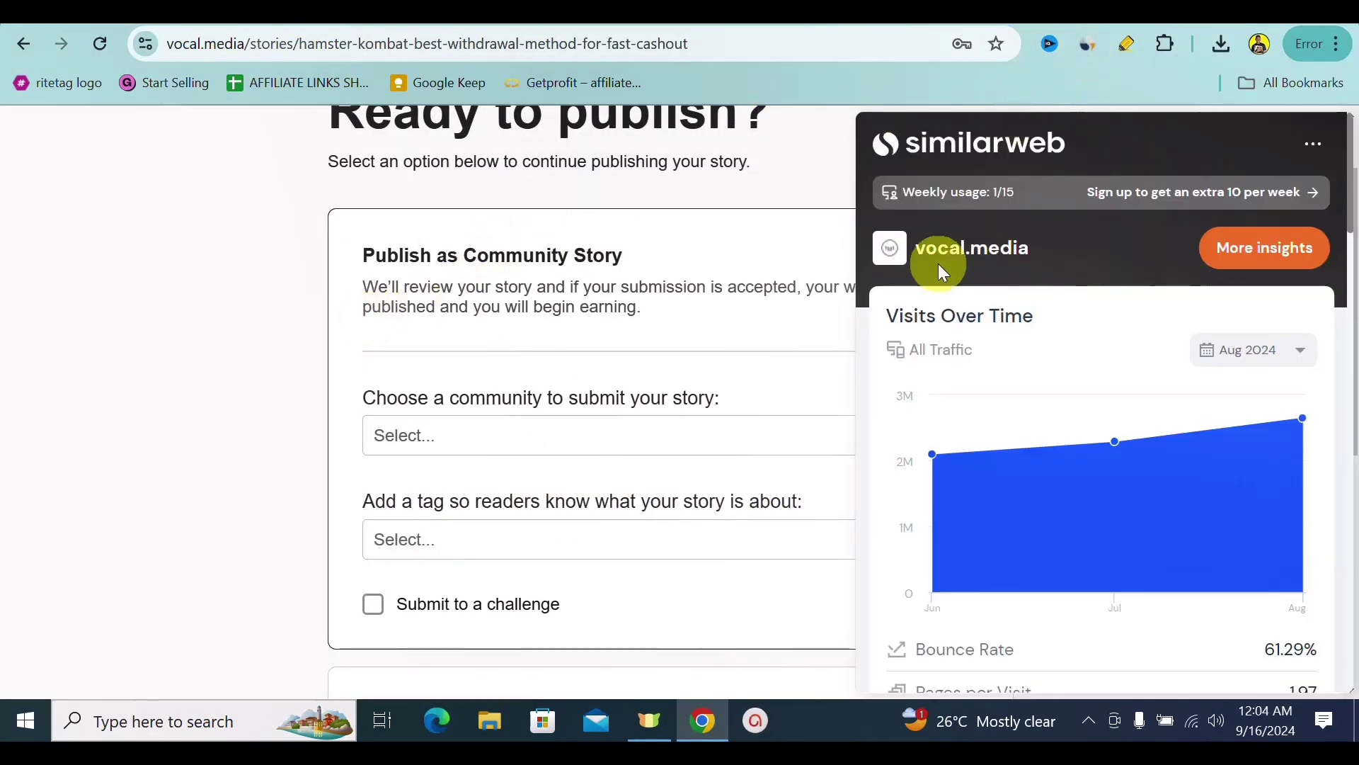
drag(1348, 170, 1350, 223)
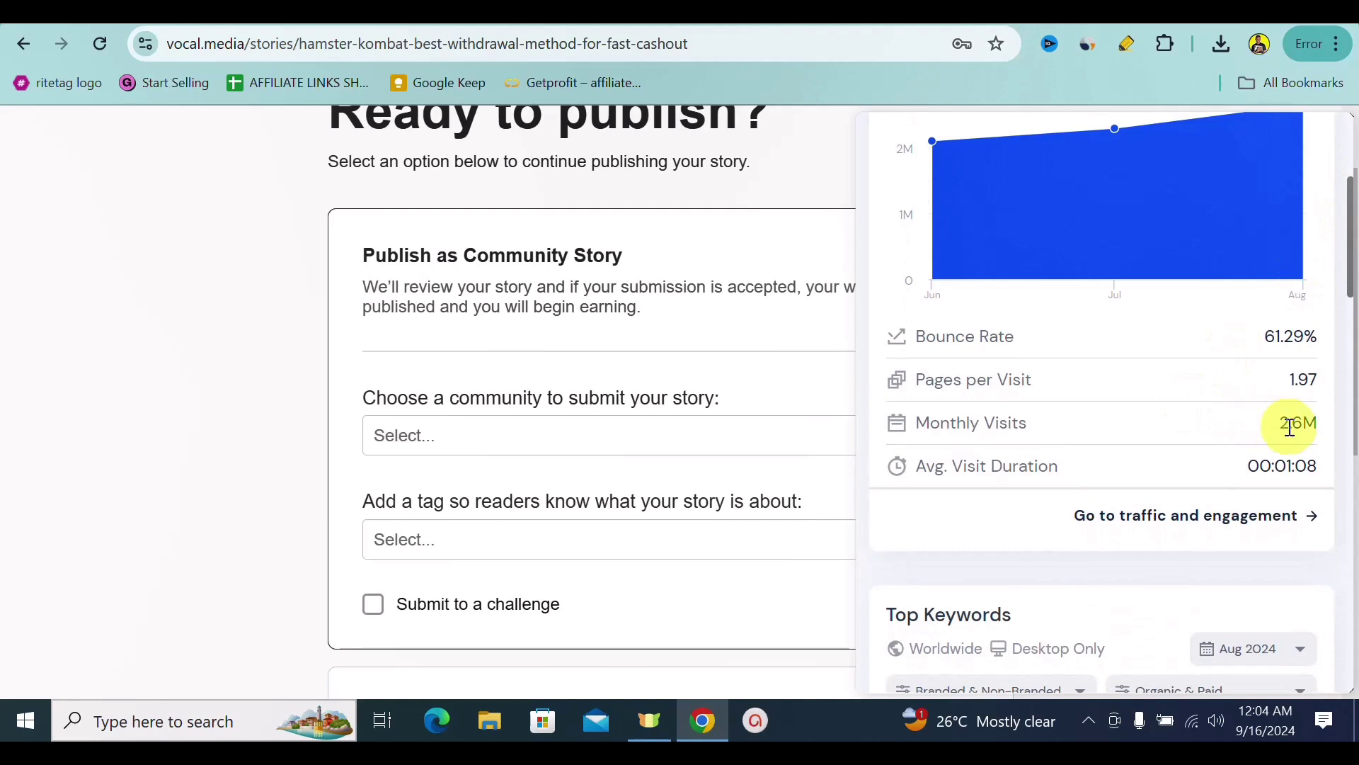
drag(1283, 425, 1315, 425)
drag(1033, 428, 912, 427)
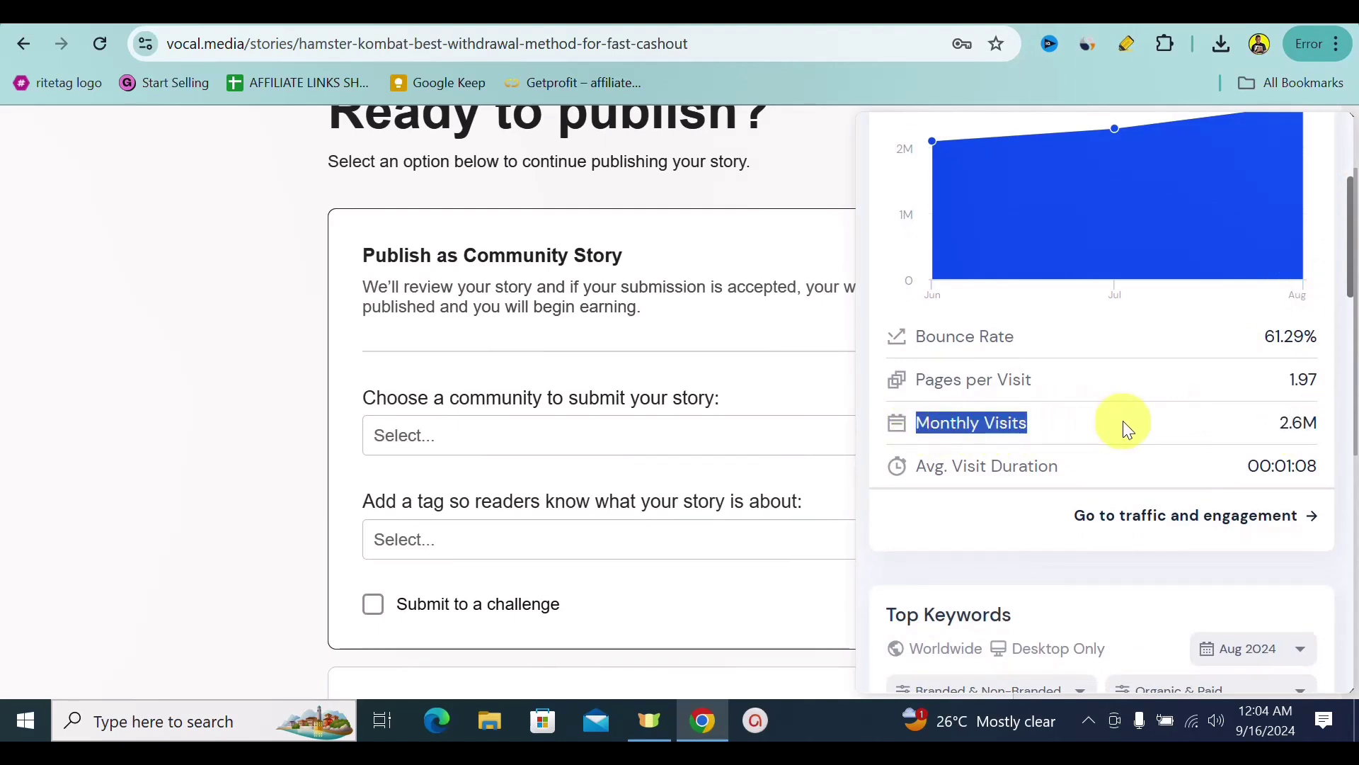
click(815, 155)
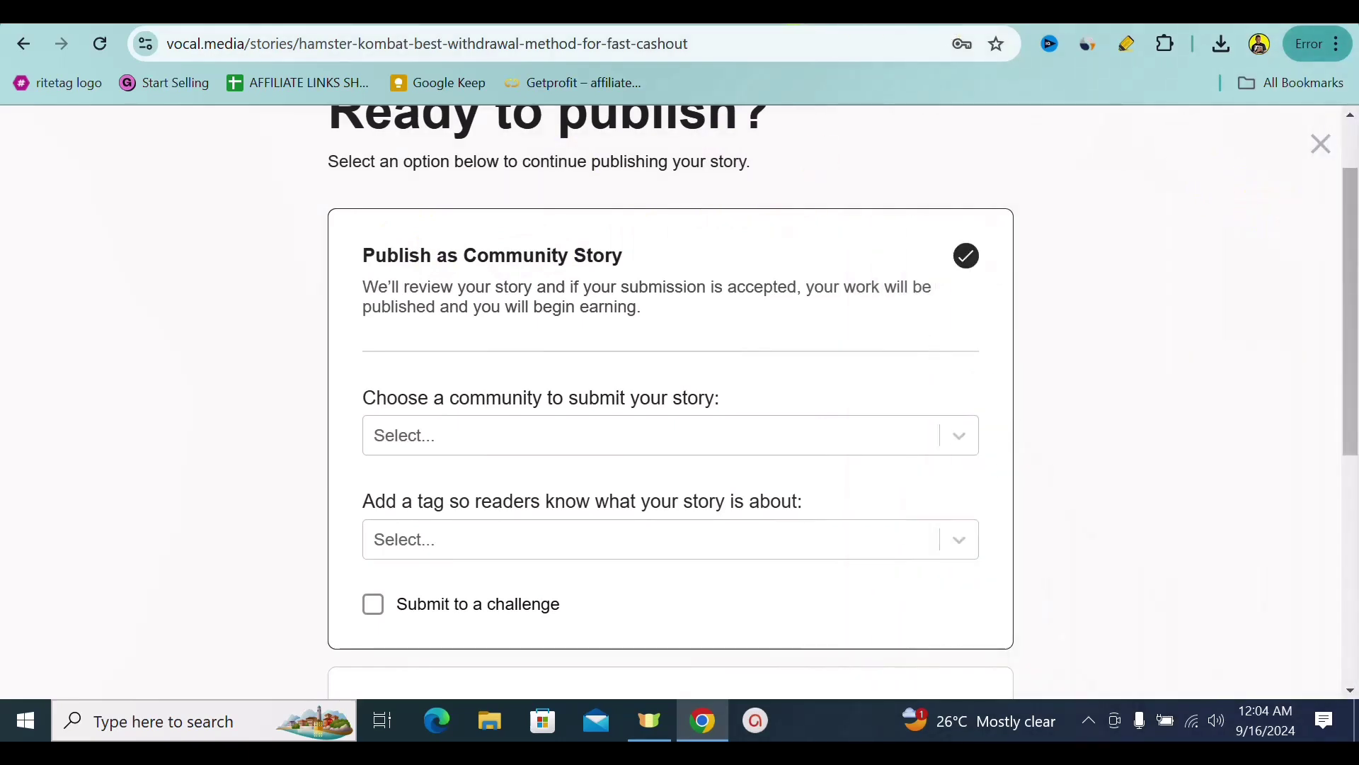
Switch to CPAGrip and examine the payouts of the United States offers in My Offers, including the $75 Dominos gift card offer.
key(ctrl+Tab)
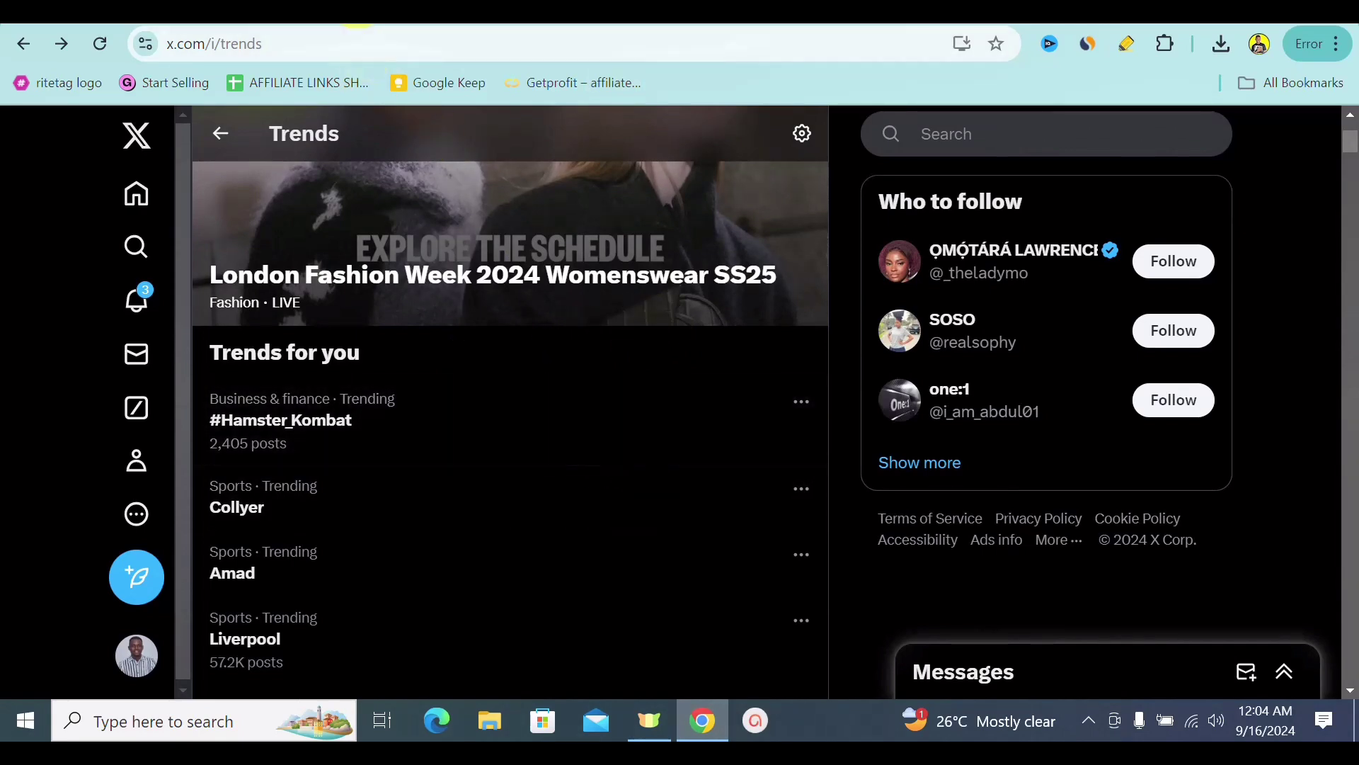
key(ctrl+Tab)
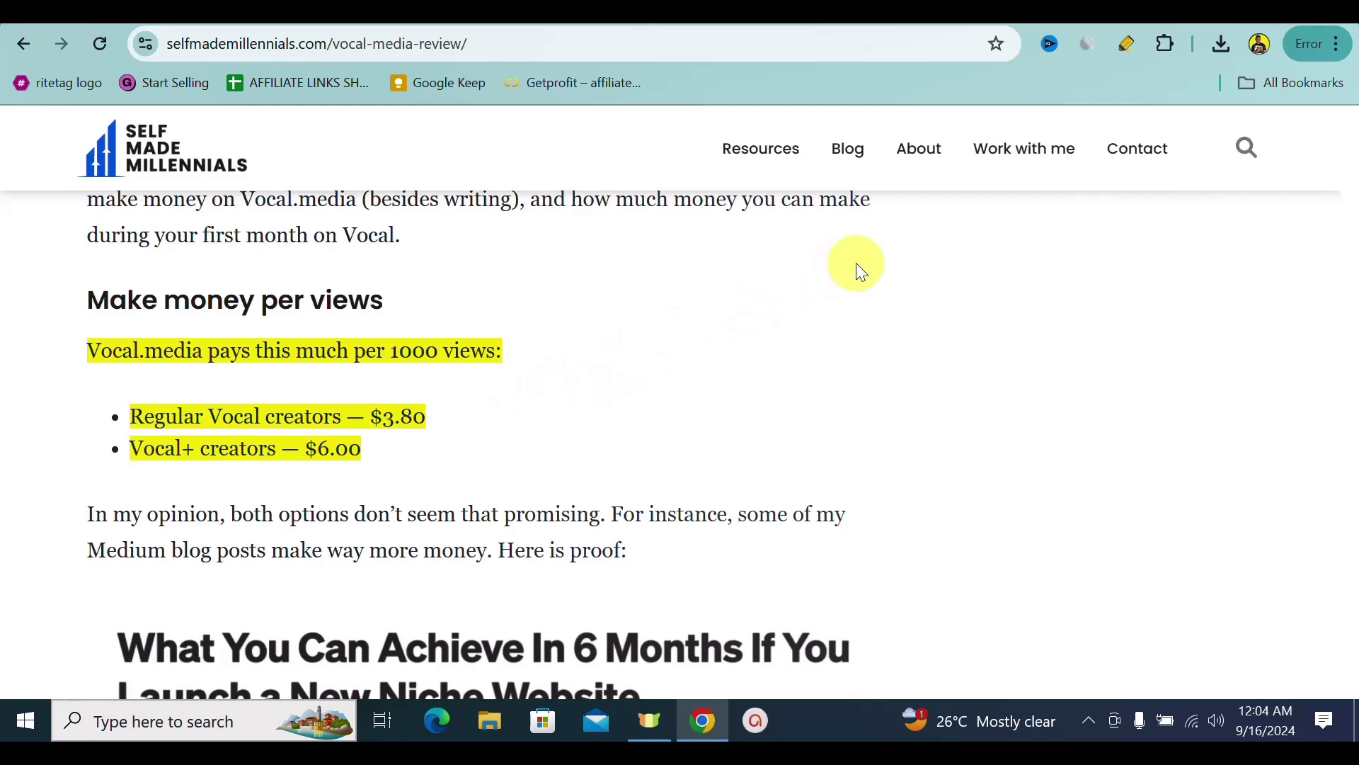
key(ctrl+Tab)
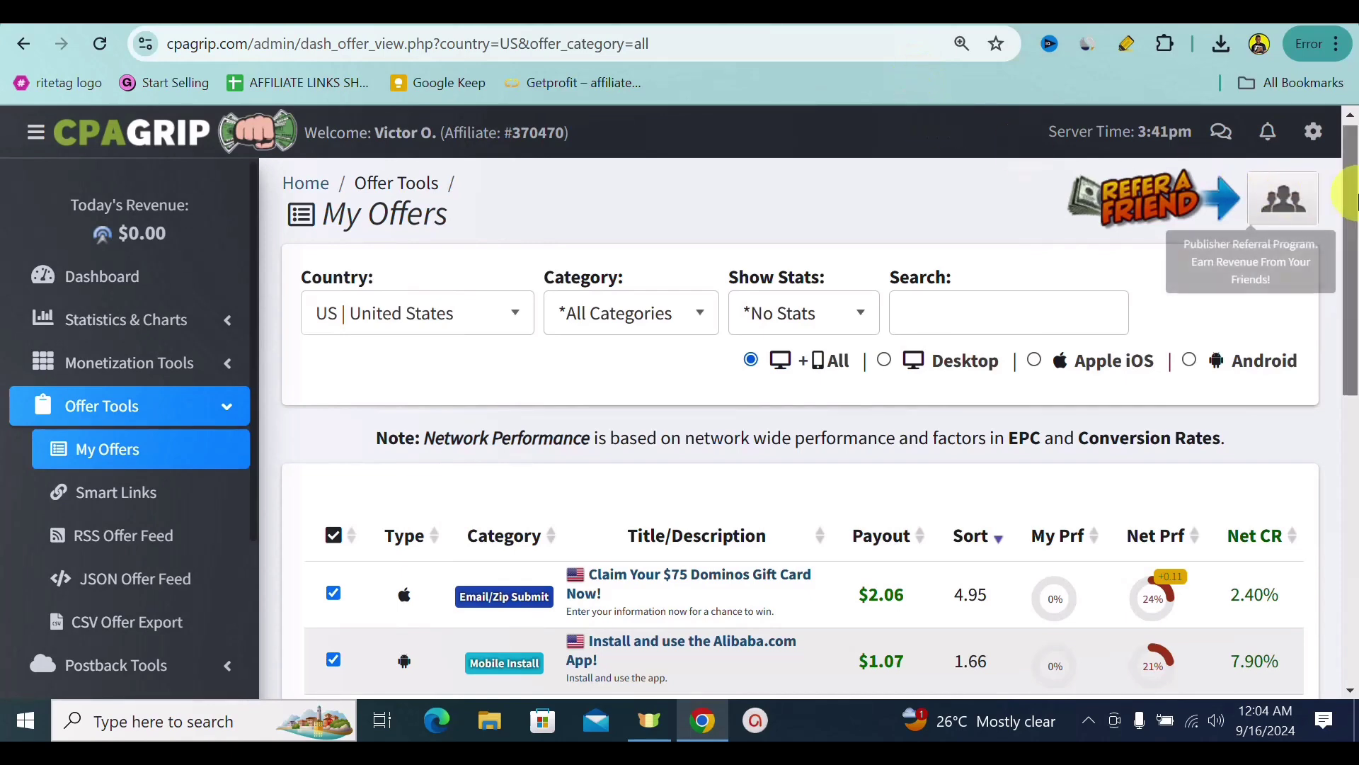
scroll(708, 354, down, 2)
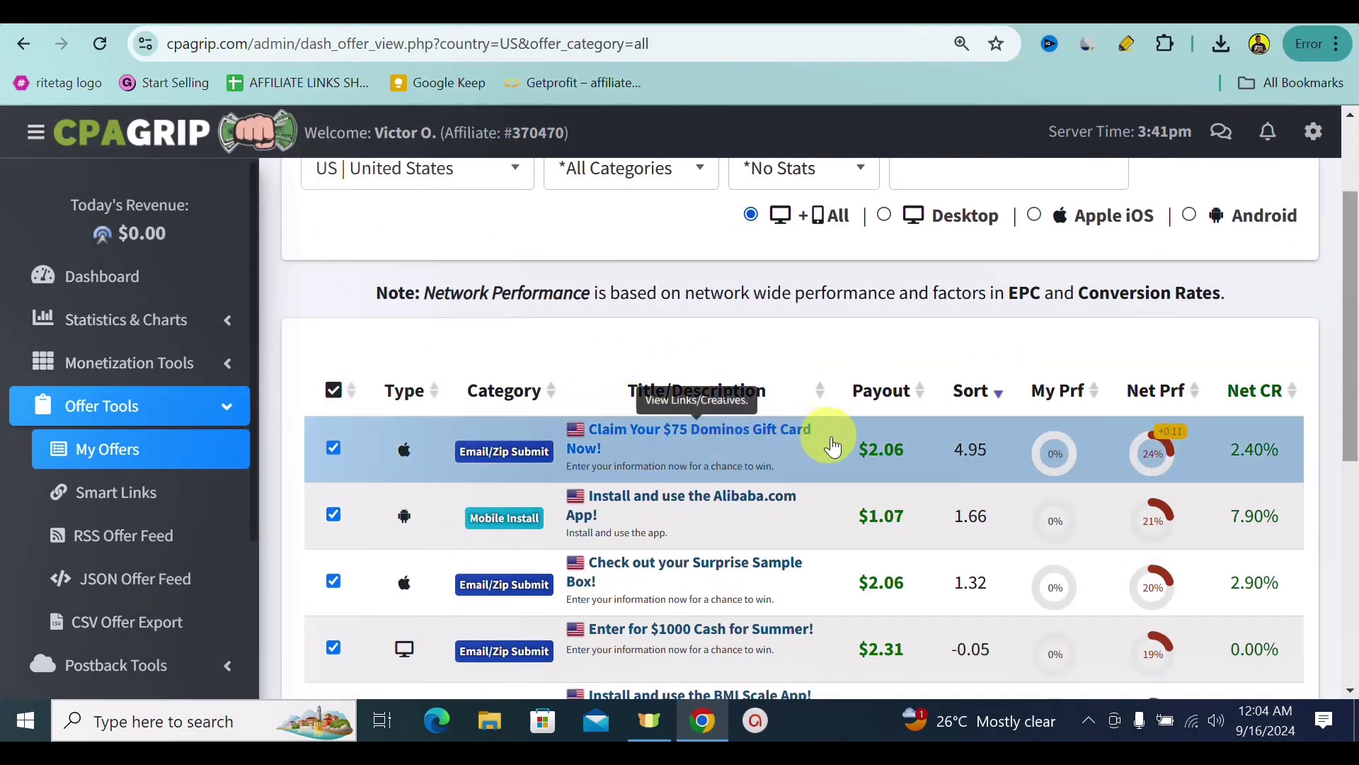
drag(860, 452, 912, 453)
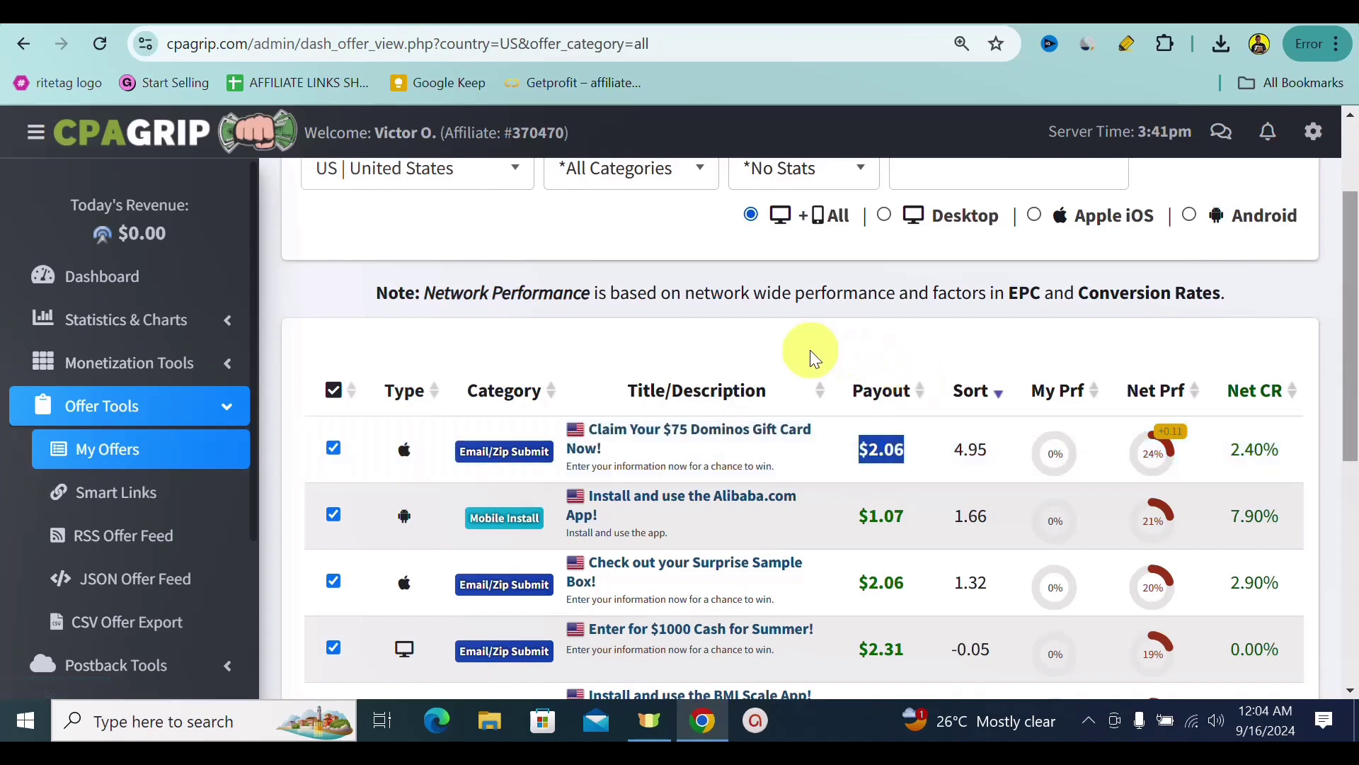
drag(1350, 240, 1353, 273)
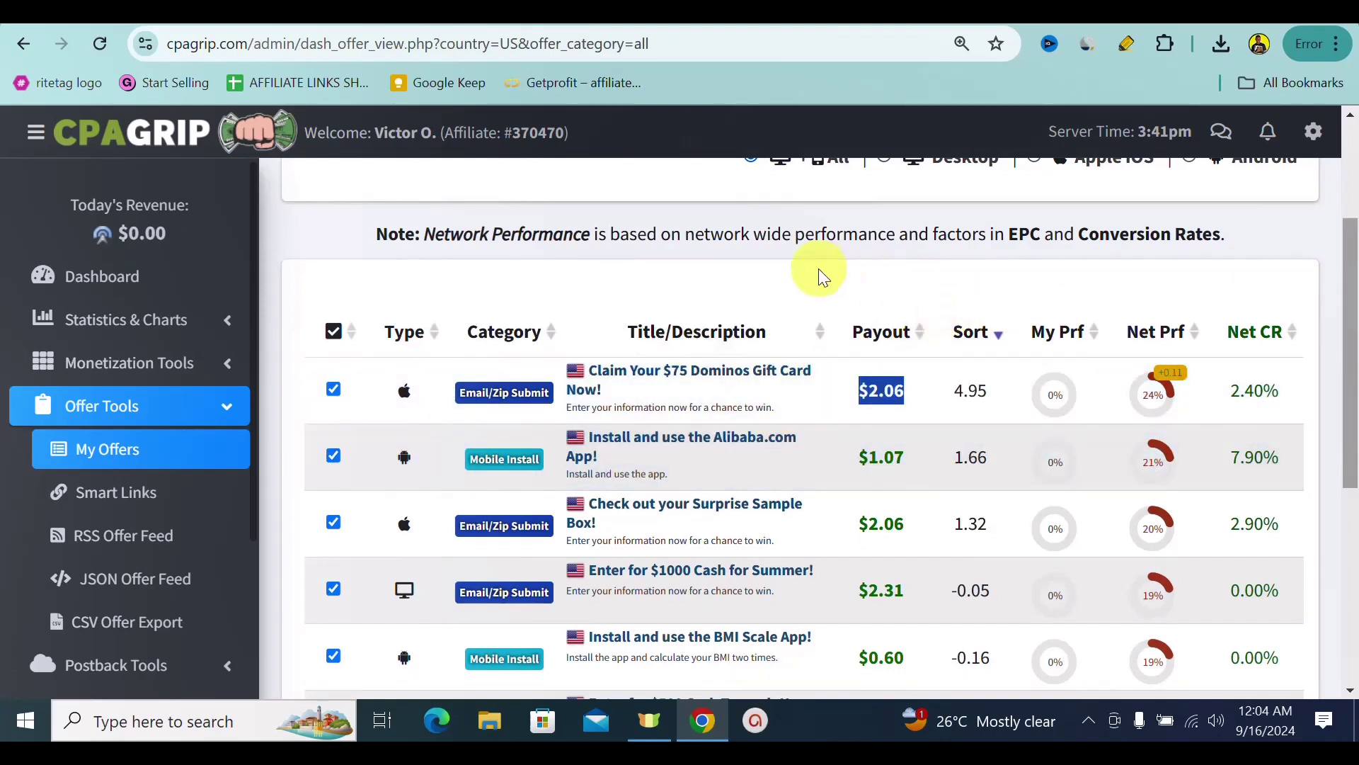
scroll(1348, 265, up, 3)
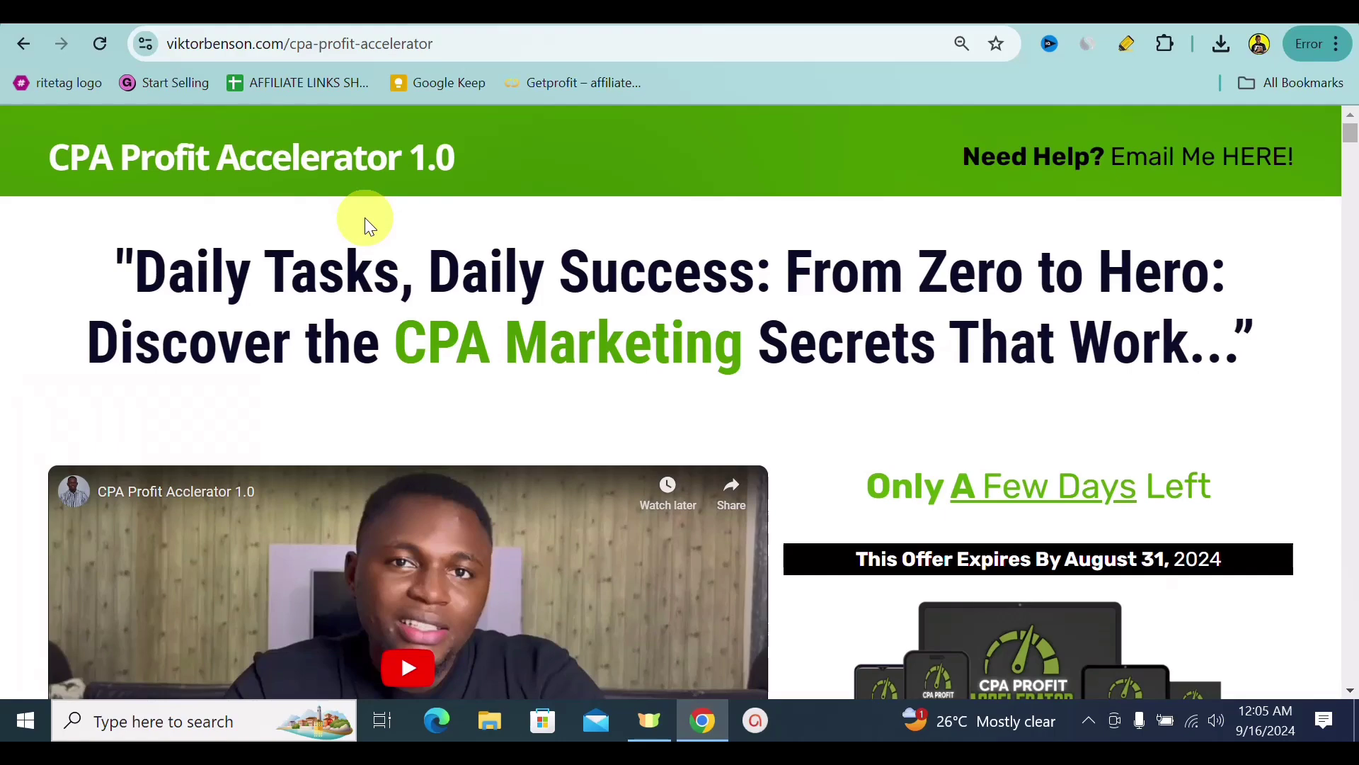
Switch to the CPA Profit Accelerator 1.0 sales page and examine its price, reviews, dashboard earnings and affiliate sales sections.
click(1350, 135)
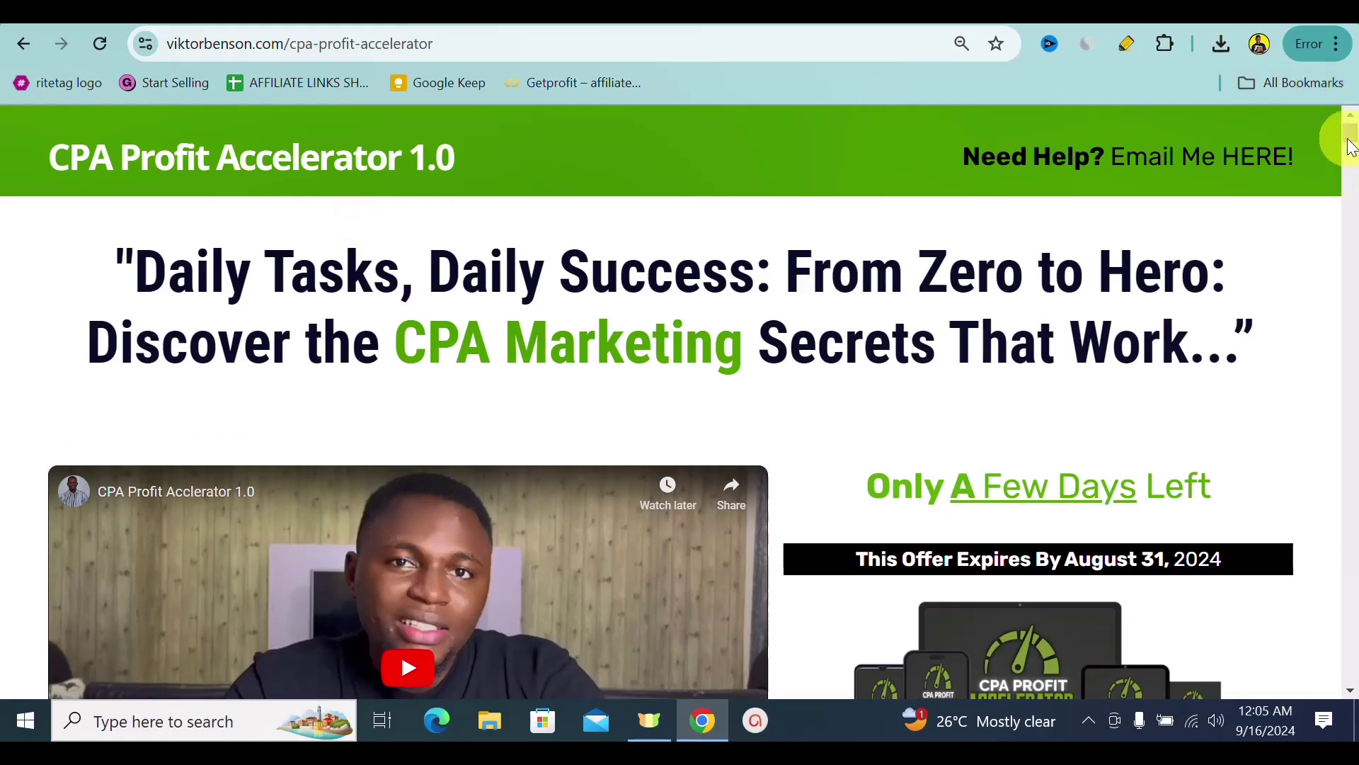
drag(1350, 145, 1349, 189)
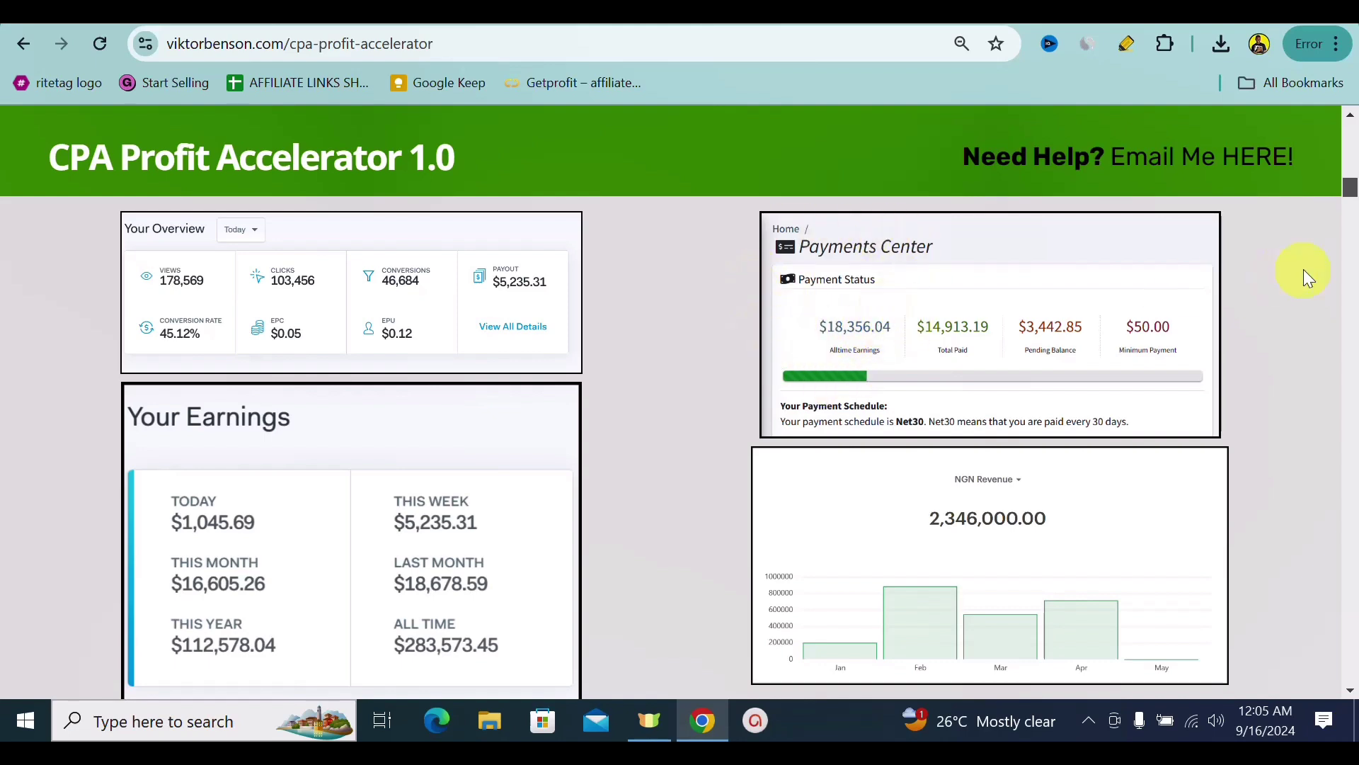
drag(1350, 201, 1349, 197)
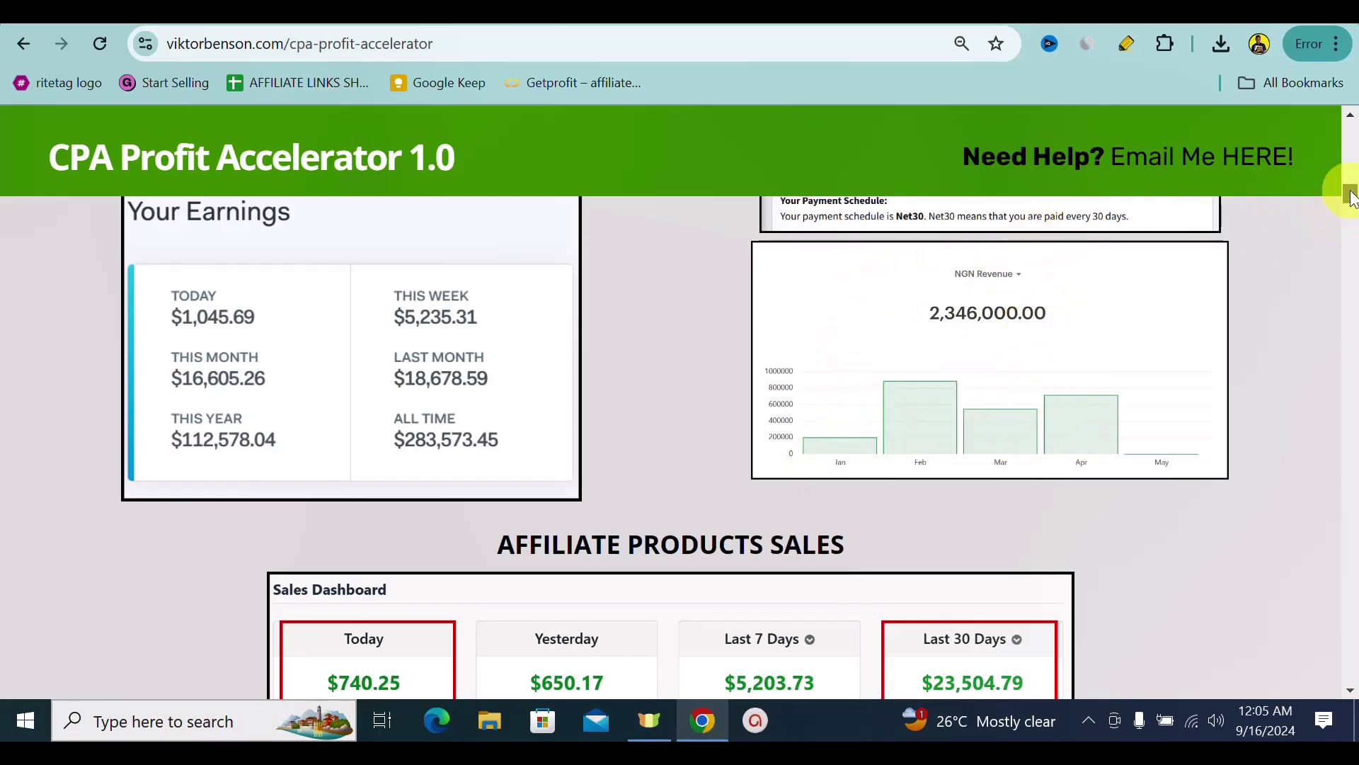
drag(1350, 192, 1353, 142)
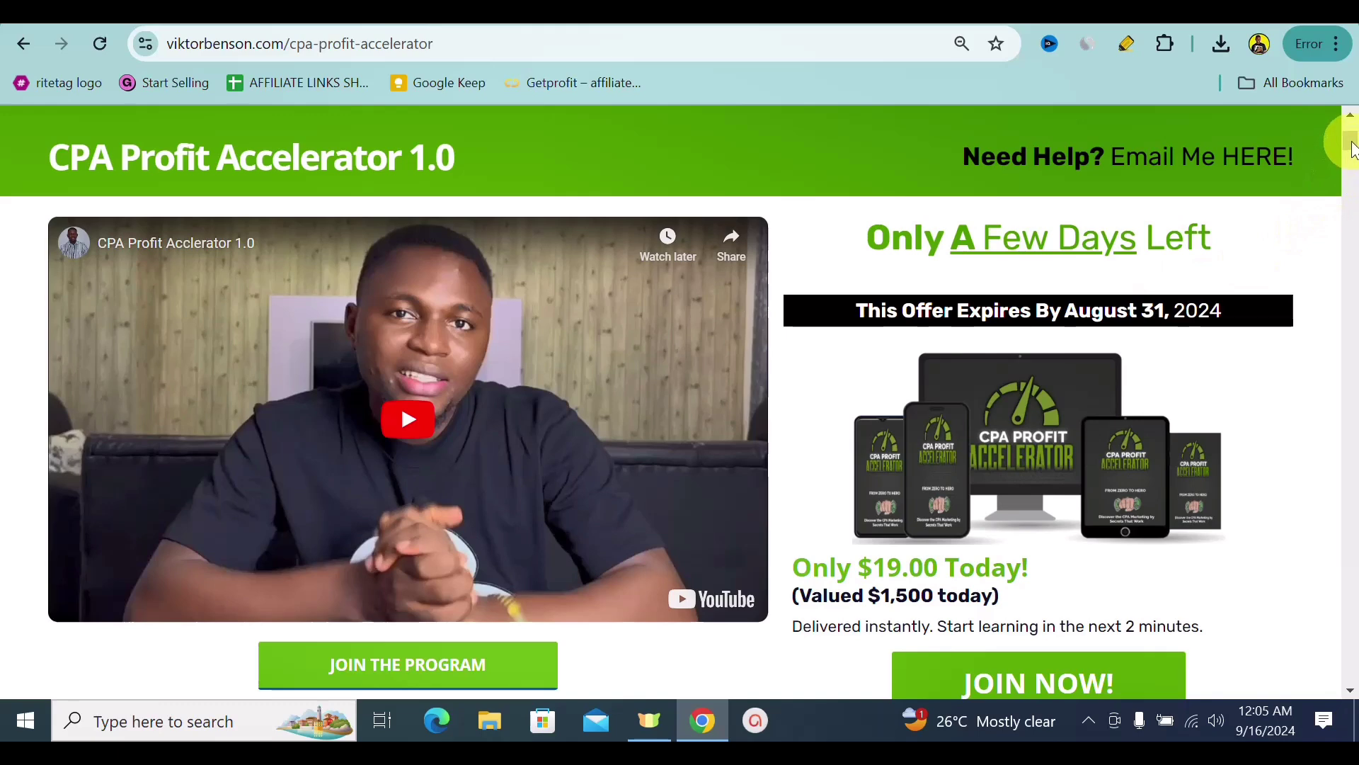
drag(1351, 141, 1351, 129)
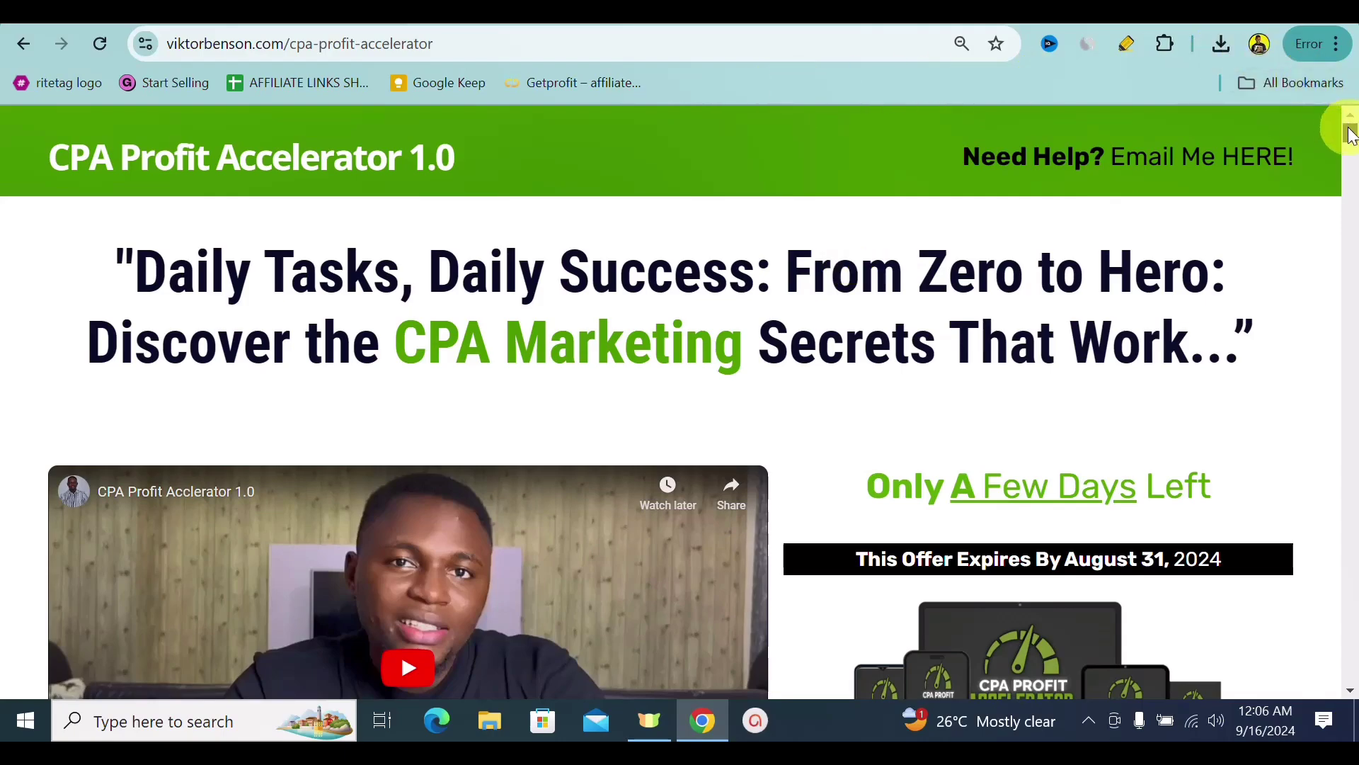
drag(1349, 132, 1349, 172)
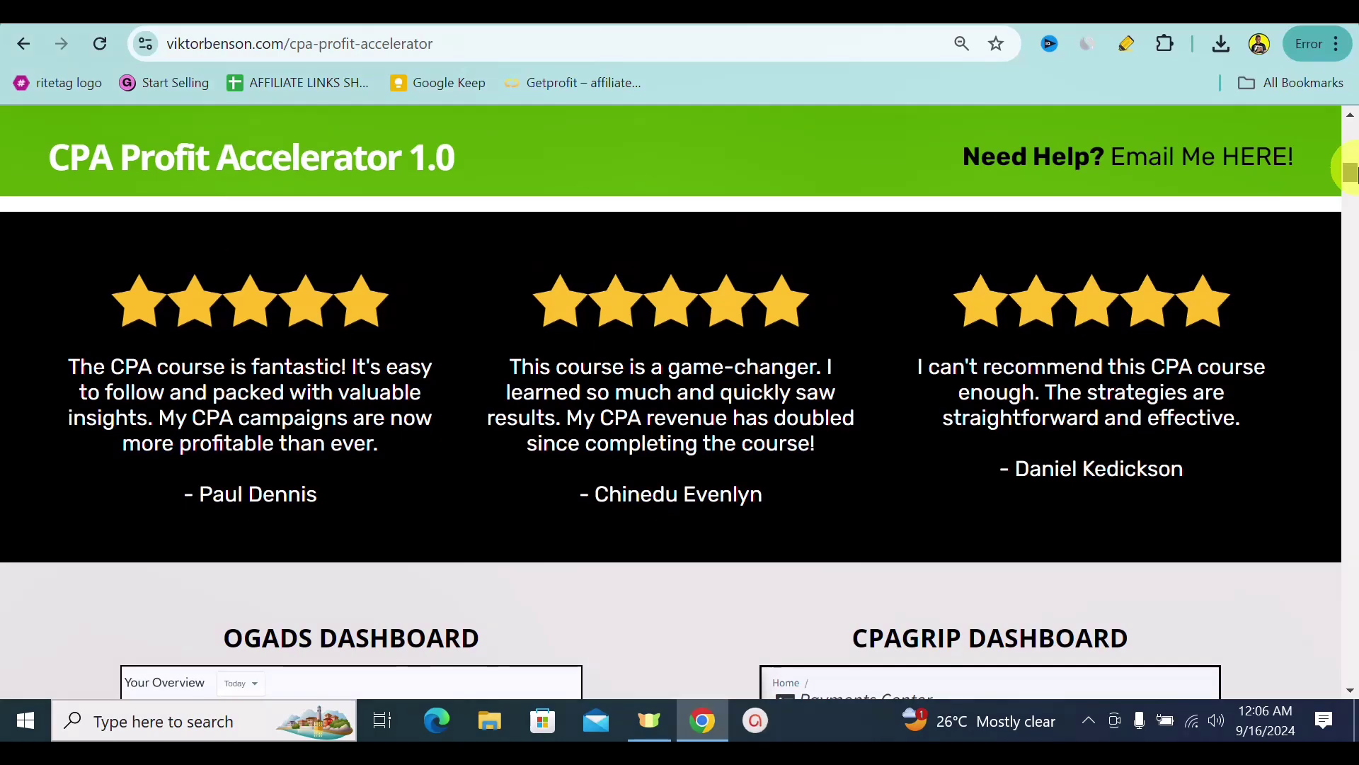
drag(1351, 171, 1351, 186)
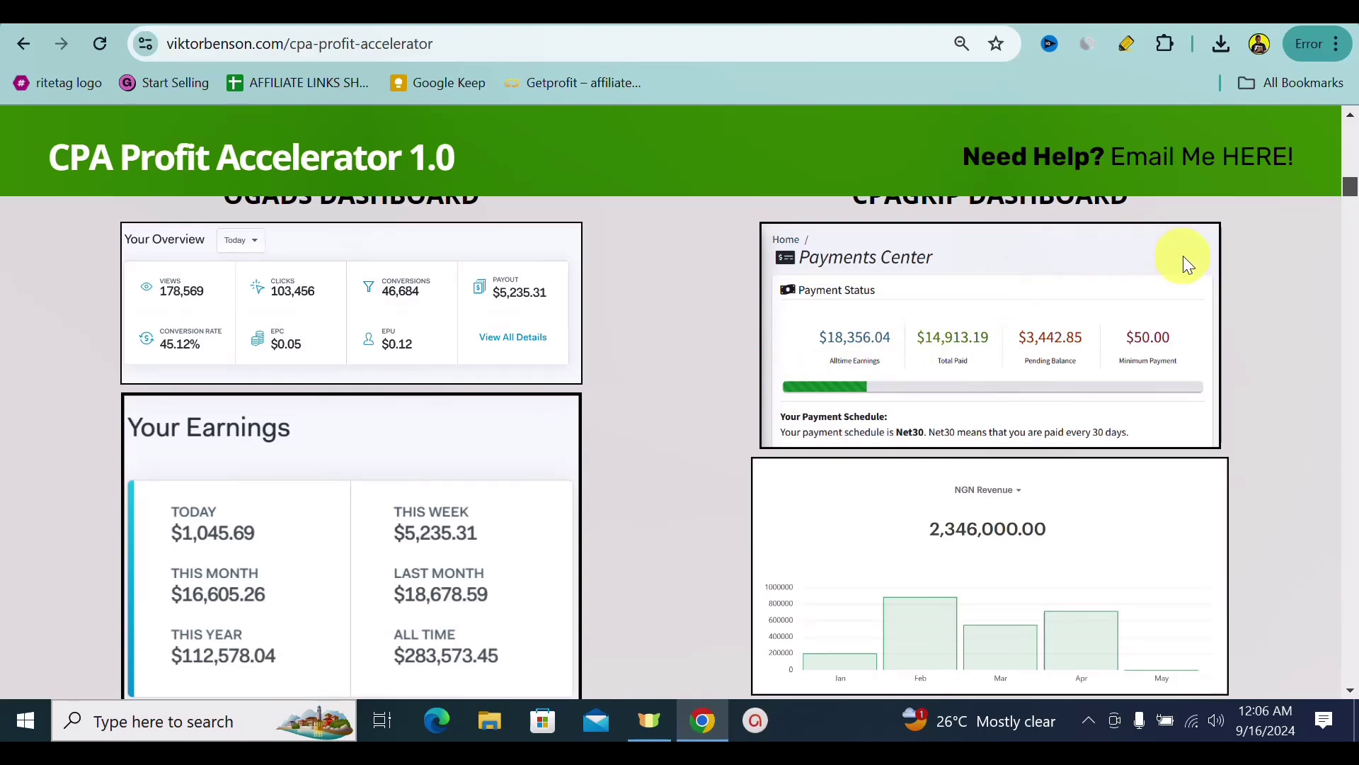
scroll(951, 296, up, 20)
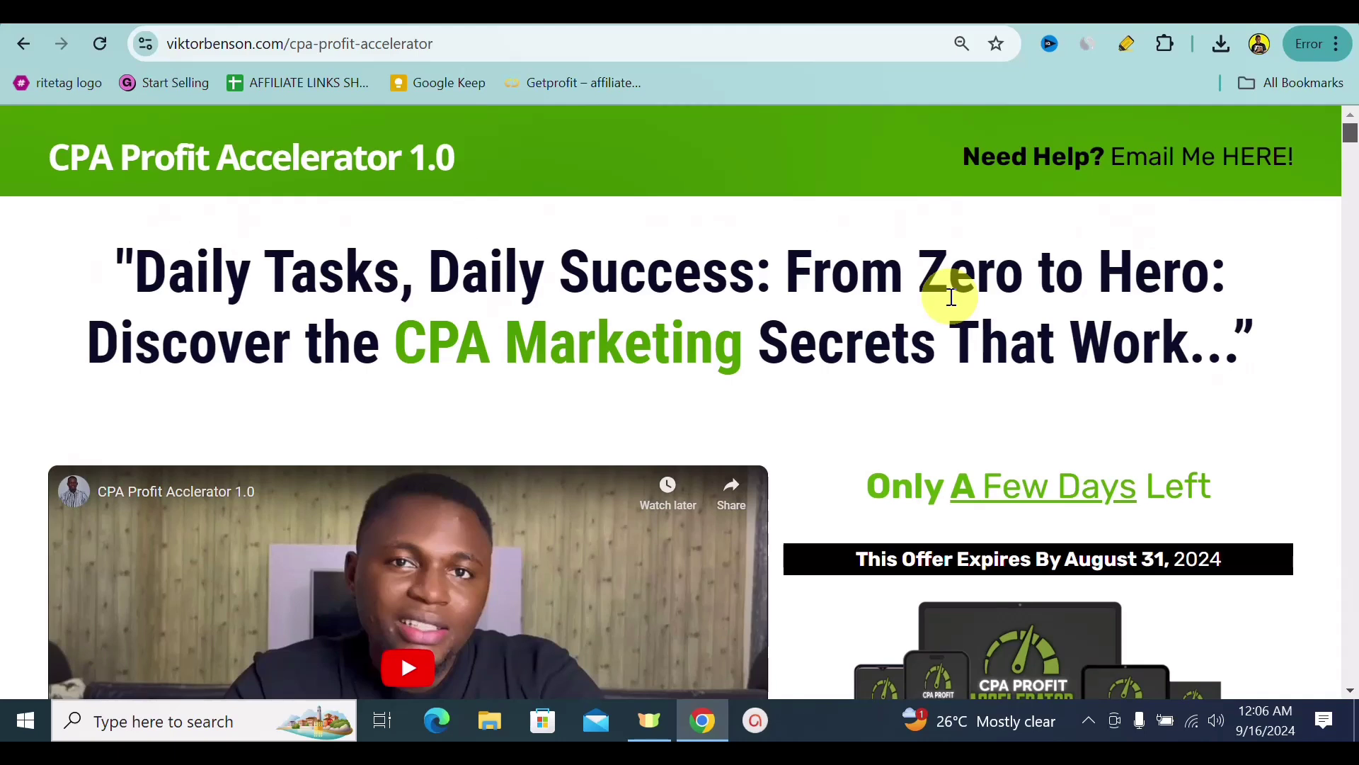